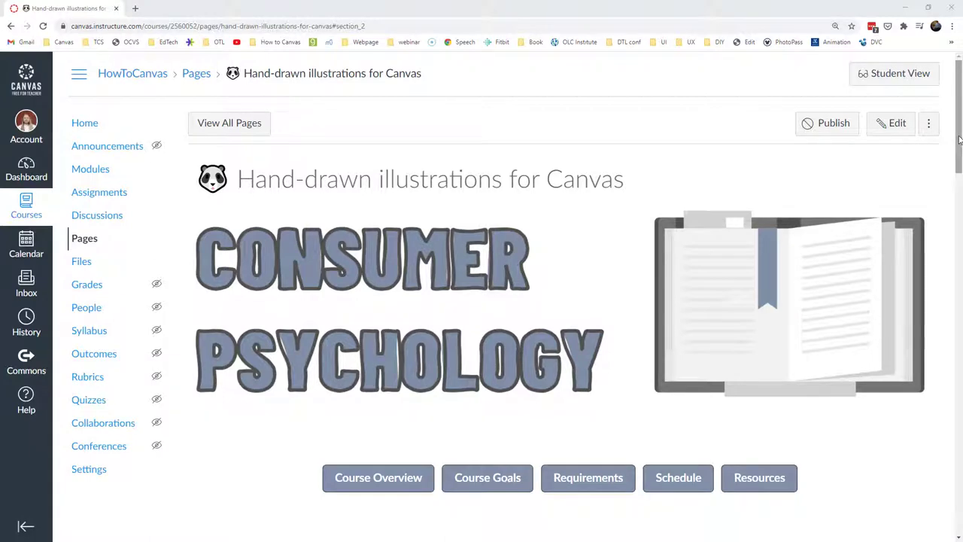
# - Look over the Consumer Psychology artwork on the Canvas page and on the matching demo slide in PowerPoint
pyautogui.scroll(-1, 218, 214)
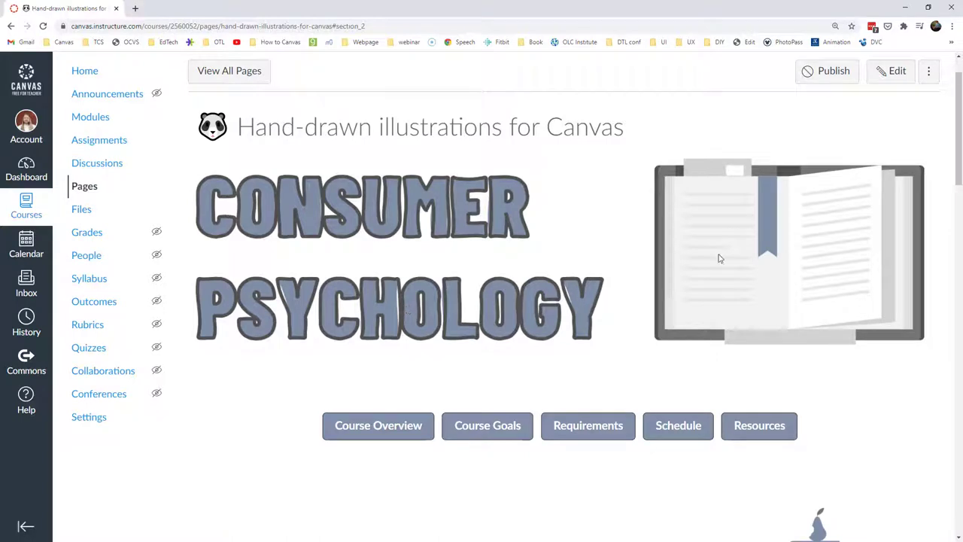
pyautogui.moveTo(960, 131)
pyautogui.mouseDown()
pyautogui.moveTo(960, 466)
pyautogui.moveTo(961, 145)
pyautogui.mouseUp()
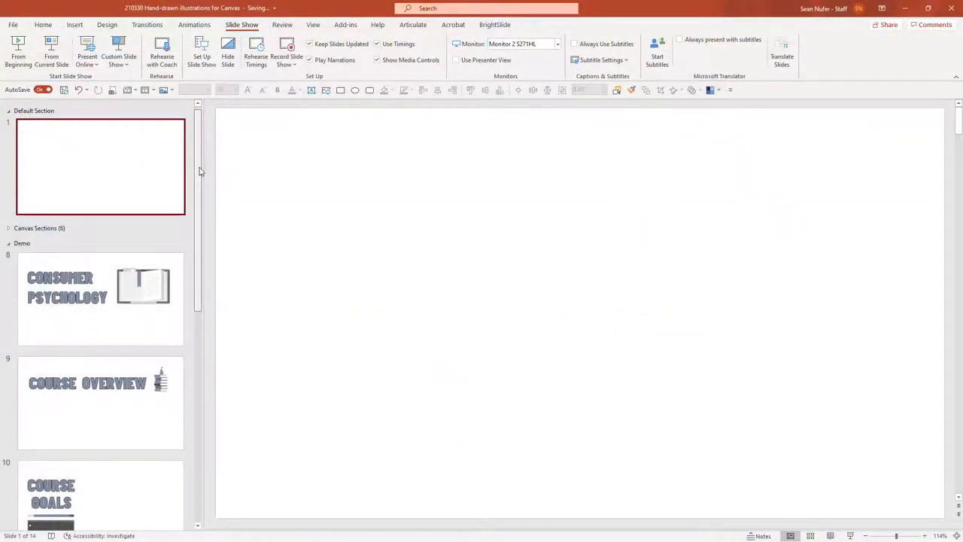
pyautogui.moveTo(199, 171)
pyautogui.mouseDown()
pyautogui.moveTo(206, 282)
pyautogui.moveTo(200, 179)
pyautogui.mouseUp()
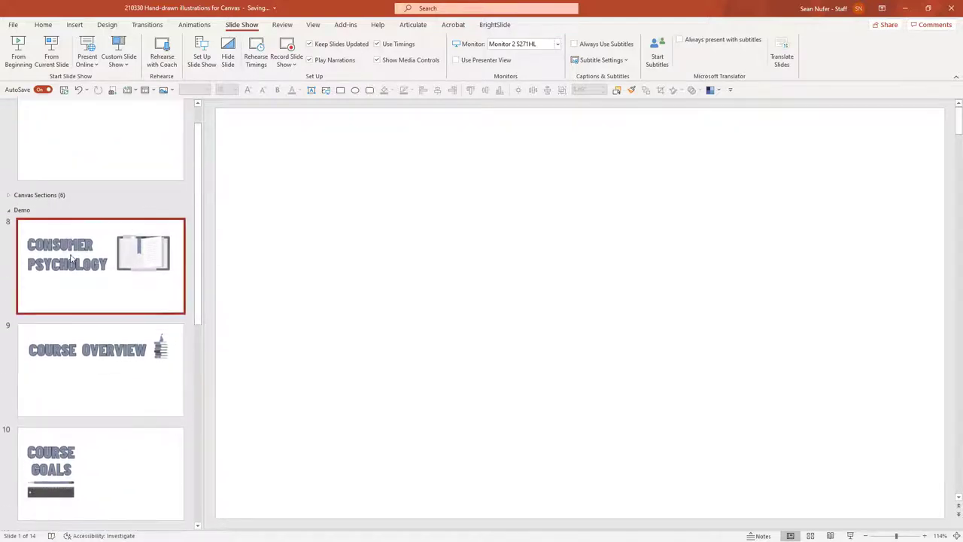
pyautogui.click(72, 259)
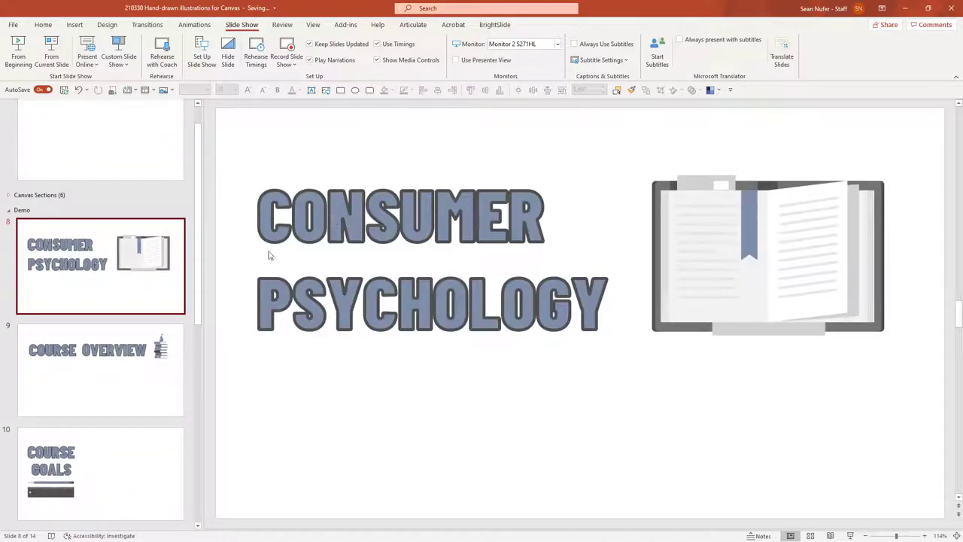
pyautogui.click(105, 342)
# - Search the stock illustrations for "science" and insert the telescope in a circle of planets on slide 1
pyautogui.click(93, 128)
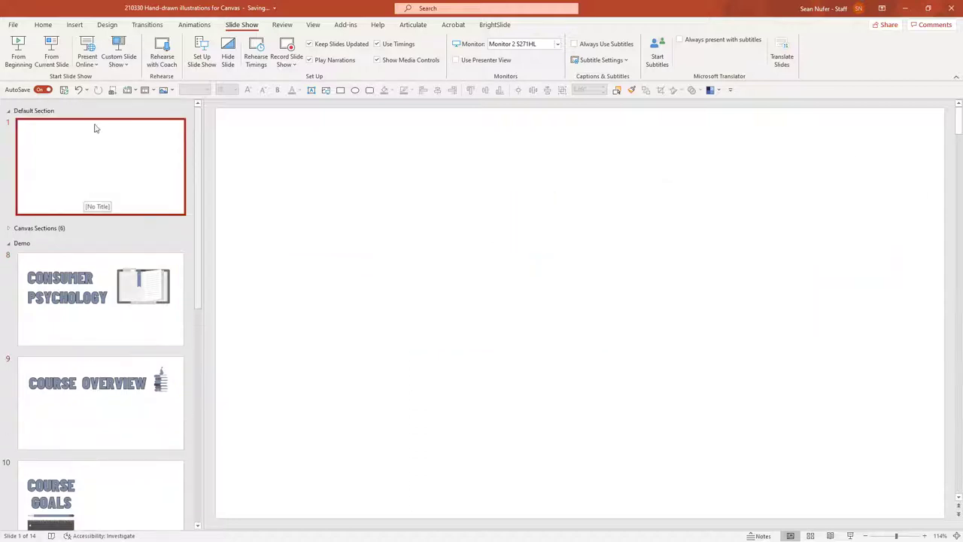
pyautogui.click(75, 25)
pyautogui.click(92, 68)
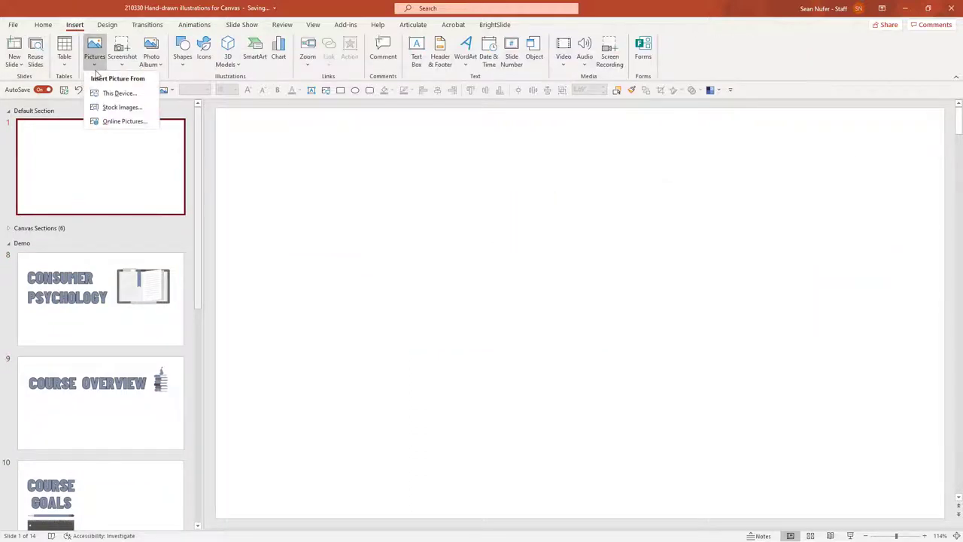
pyautogui.click(115, 112)
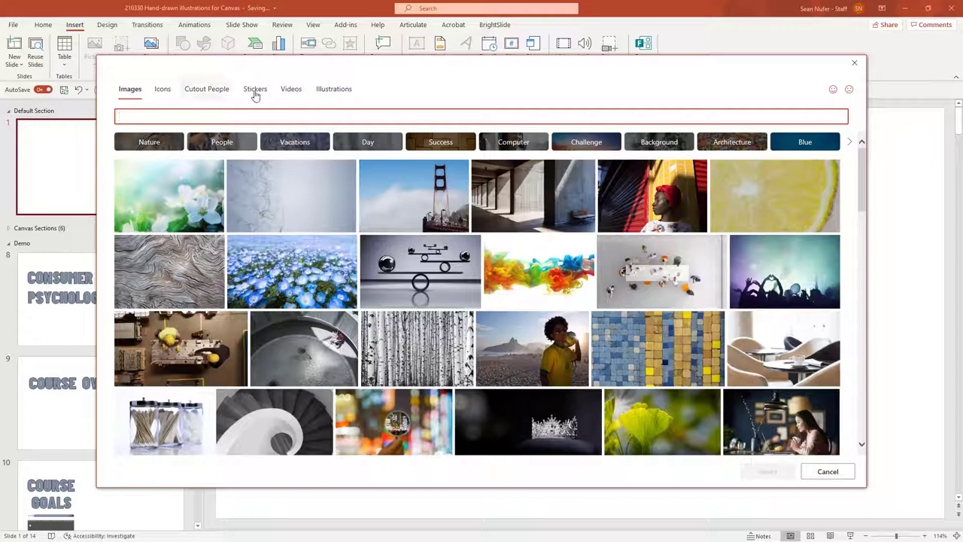
pyautogui.click(335, 91)
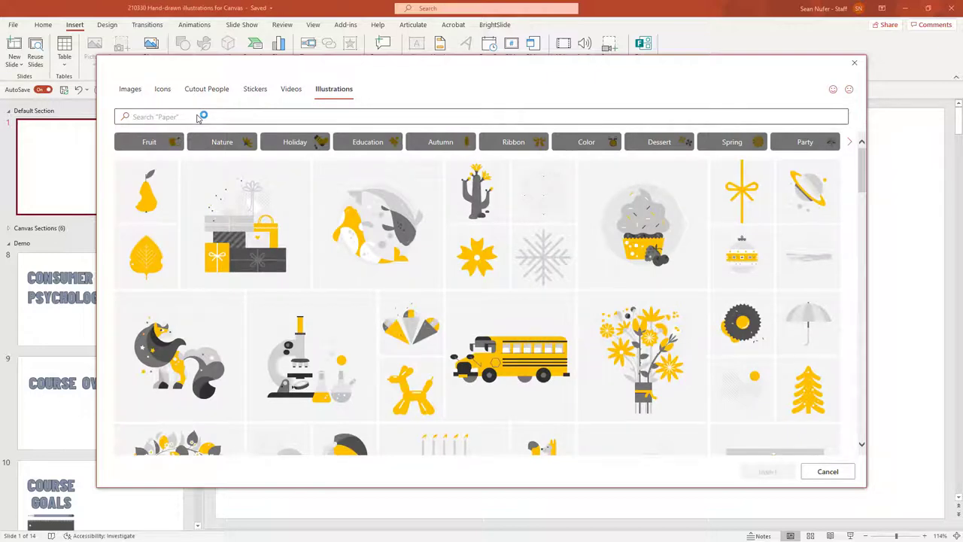
pyautogui.click(198, 118)
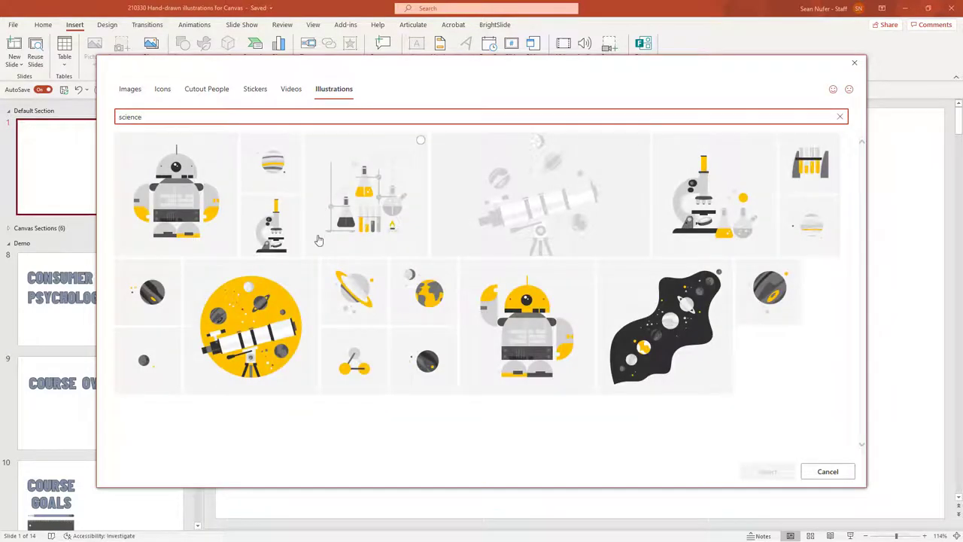
pyautogui.click(275, 312)
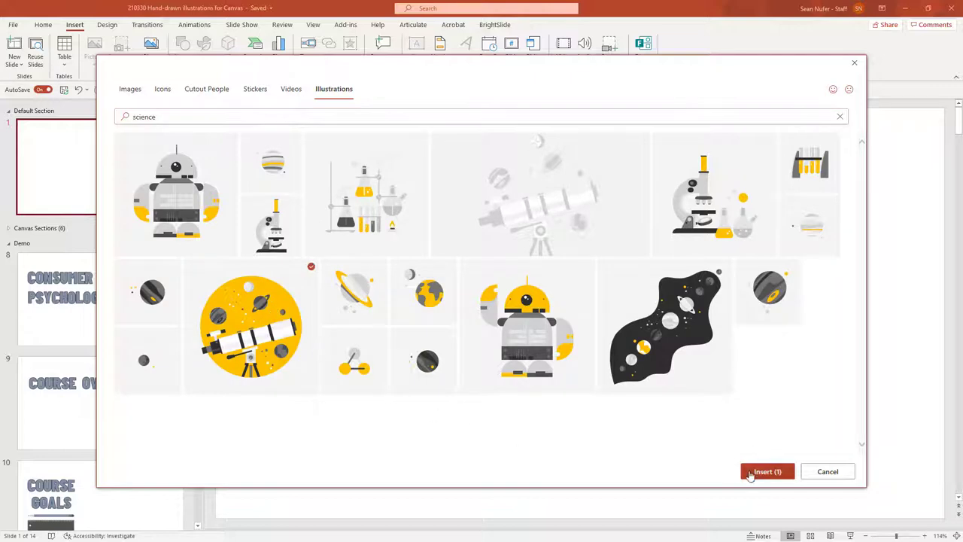
pyautogui.click(764, 473)
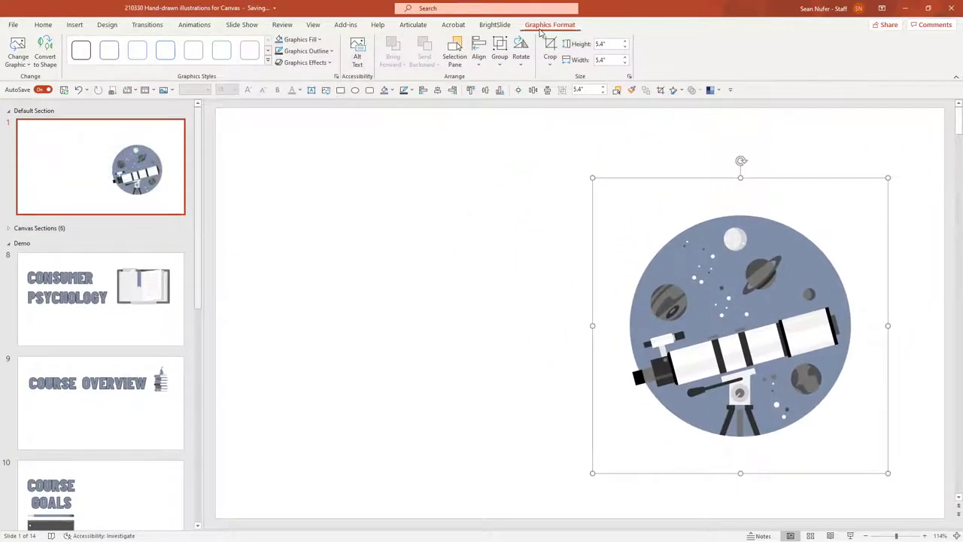
# - Fill the telescope illustration with the recently used grey-blue
pyautogui.click(300, 40)
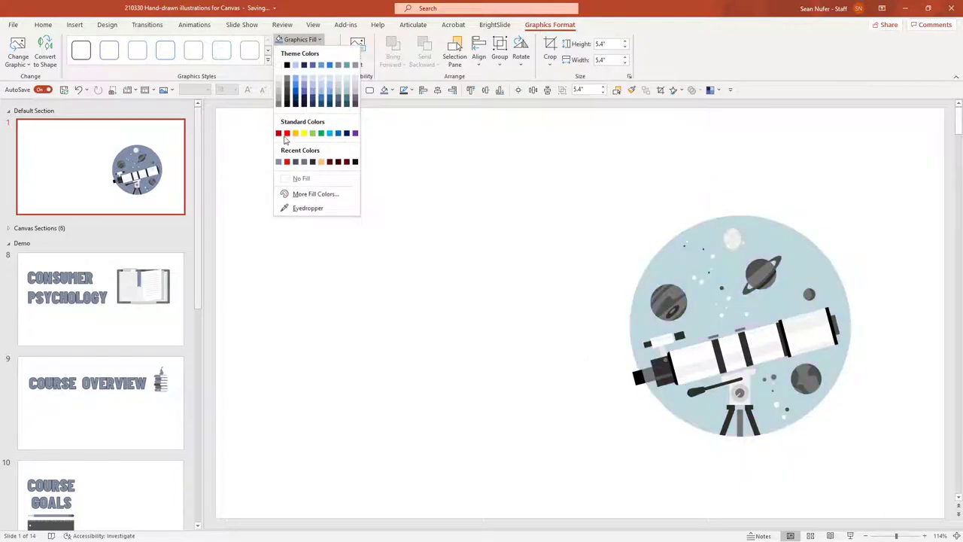
pyautogui.click(278, 162)
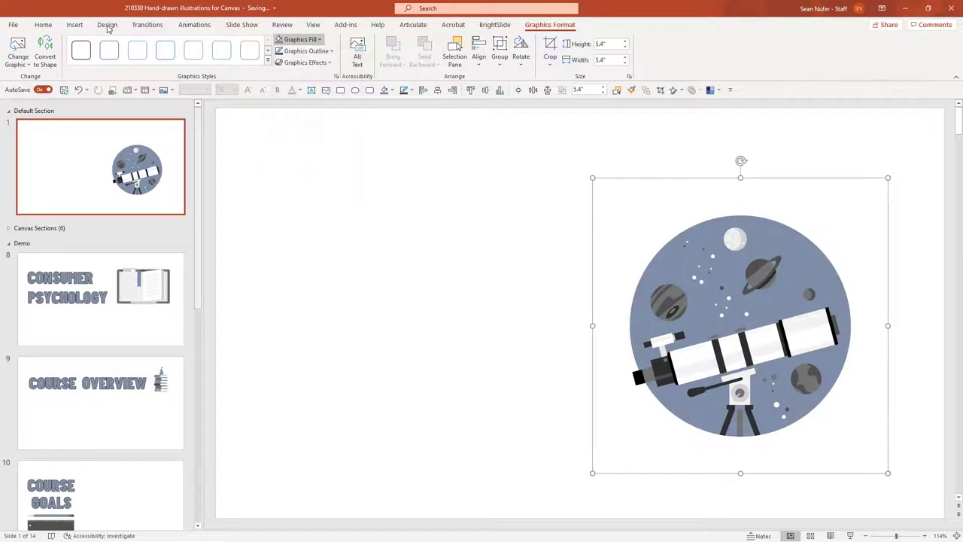
# - Preview alternative theme colour sets, such as Yellow Orange, on the telescope illustration
pyautogui.click(108, 25)
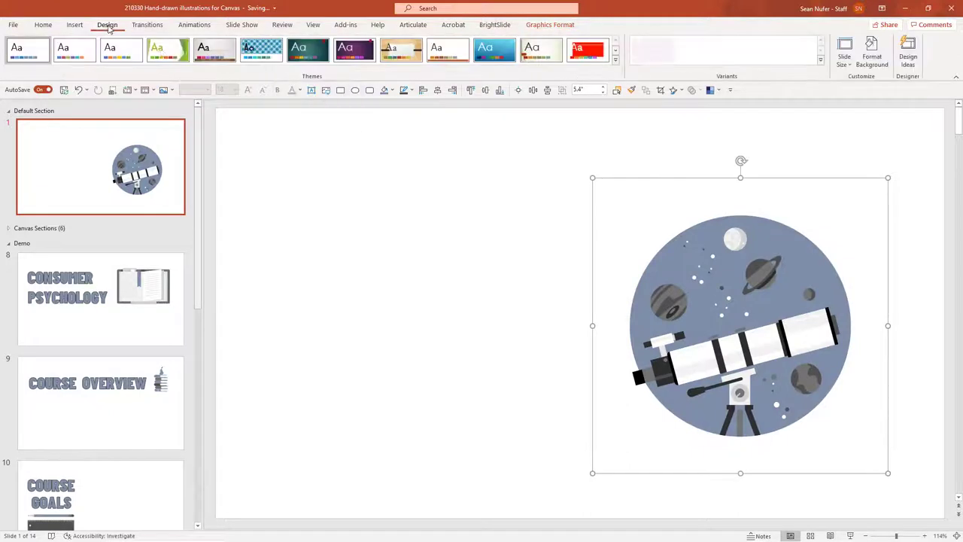
pyautogui.click(821, 64)
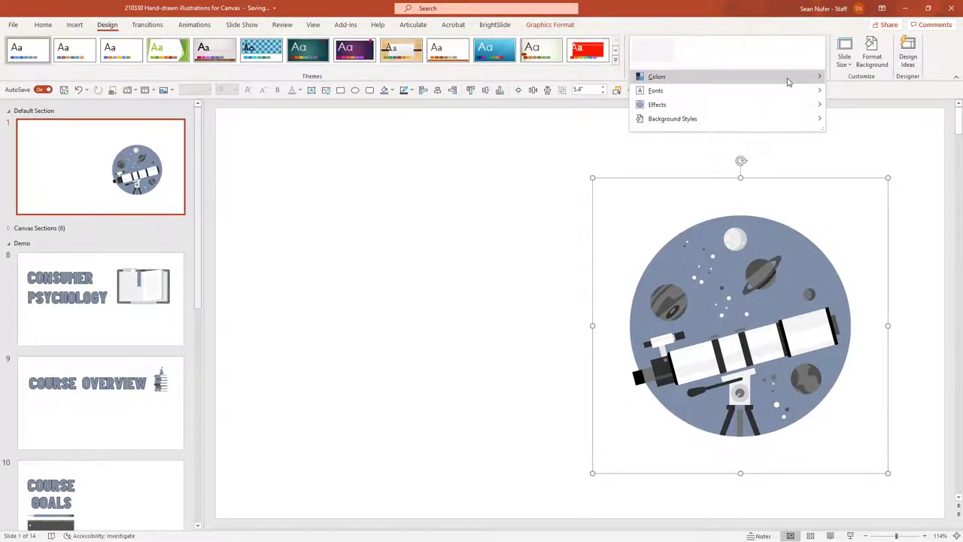
pyautogui.moveTo(787, 82)
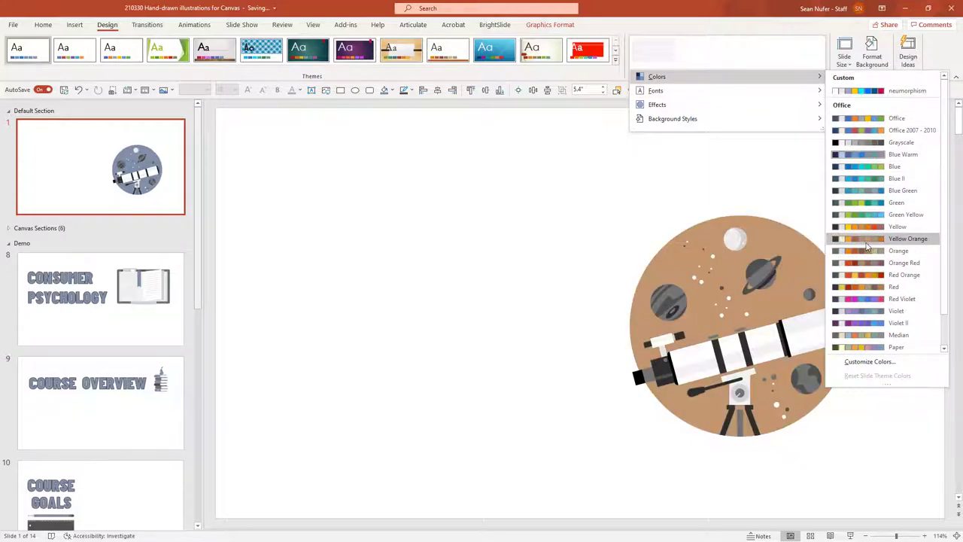
pyautogui.click(413, 189)
# - Add a text box about 6.5" wide beside the telescope illustration with the text "SPACE!"
pyautogui.click(311, 91)
pyautogui.moveTo(228, 172); pyautogui.dragTo(580, 347)
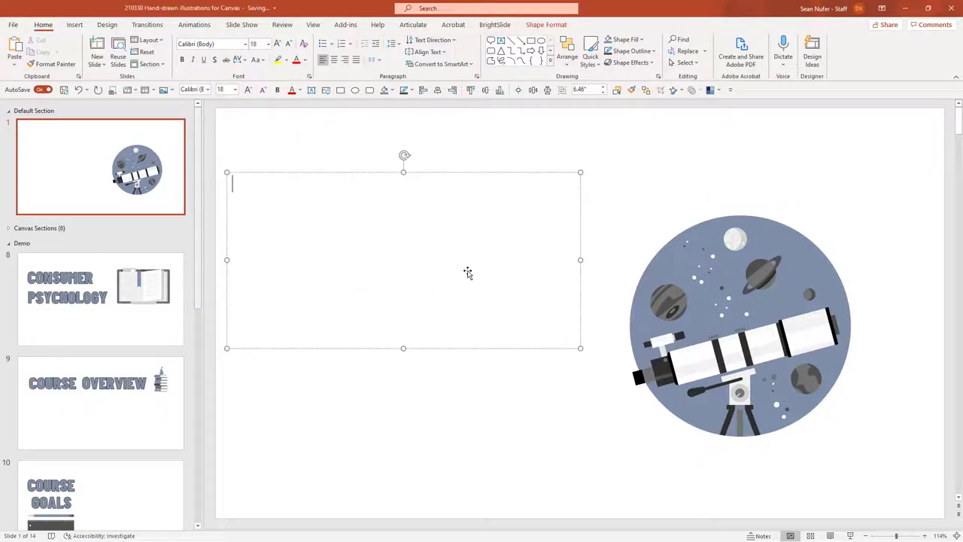
pyautogui.write('SPACE!')
pyautogui.press('Left')
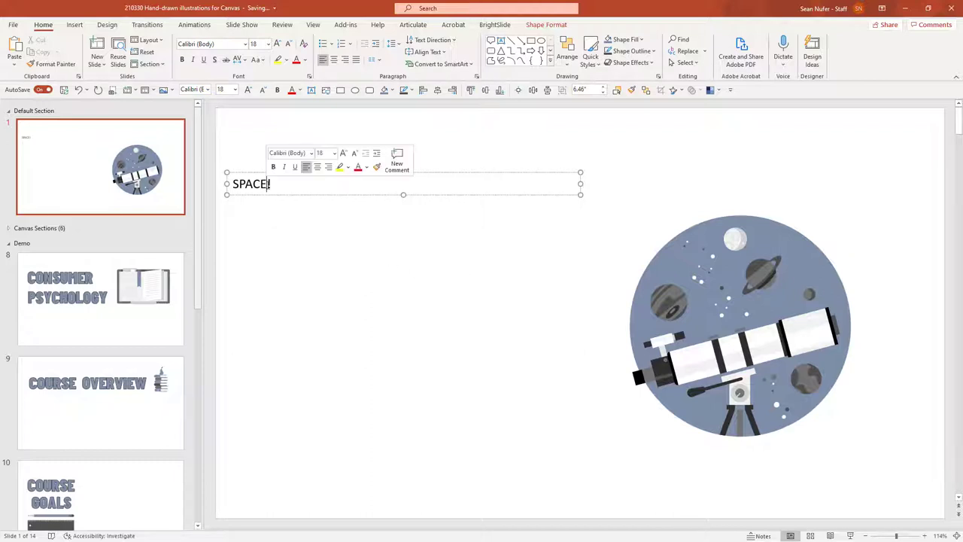
# - Set the SPACE! text in the Barlow Condensed Black font and enlarge it to headline size
pyautogui.hotkey('ctrl', 'a')
pyautogui.click(244, 44)
pyautogui.scroll(-2, 322, 75)
pyautogui.moveTo(322, 75); pyautogui.dragTo(324, 96)
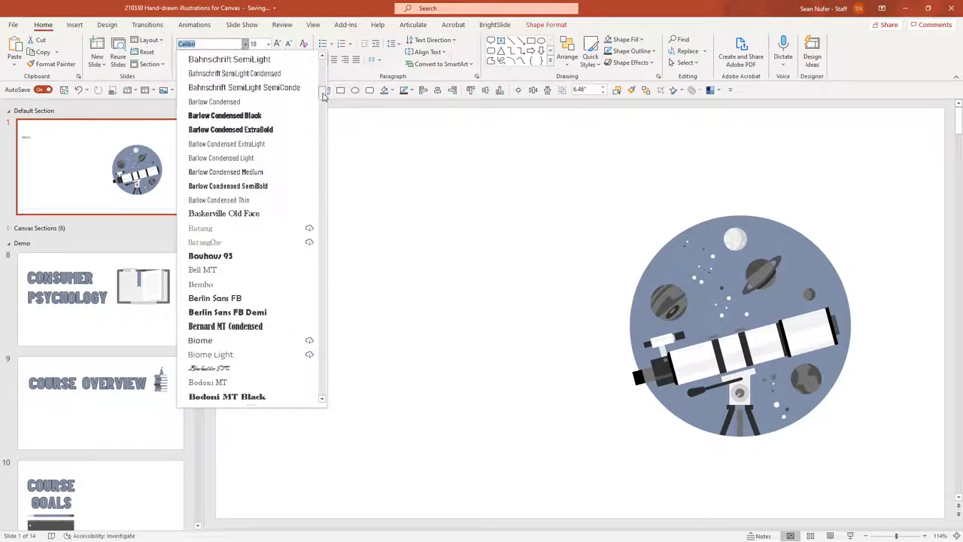
pyautogui.click(228, 117)
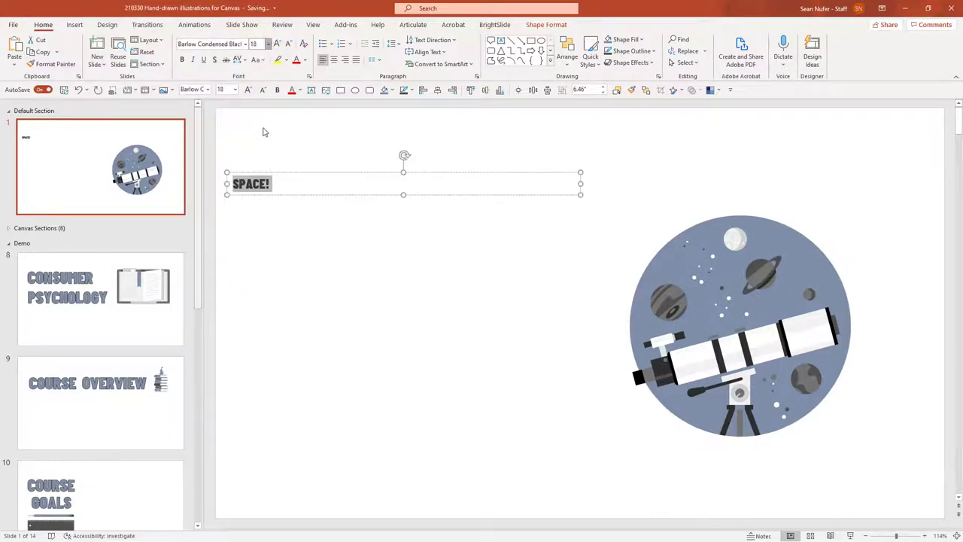
pyautogui.click(268, 44)
pyautogui.click(259, 325)
pyautogui.click(277, 43)
pyautogui.click(276, 43)
# - Reposition the SPACE! heading and move the telescope illustration to the slide's upper right corner, scaling it down
pyautogui.moveTo(701, 382); pyautogui.dragTo(714, 340)
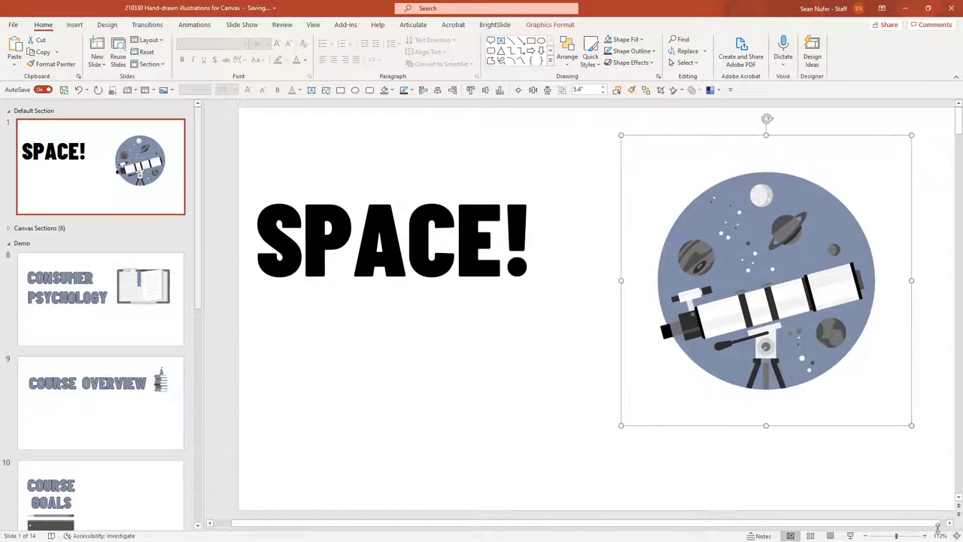
pyautogui.scroll(-1, 527, 324)
pyautogui.moveTo(438, 185); pyautogui.dragTo(461, 183)
pyautogui.click(729, 292)
pyautogui.moveTo(729, 292); pyautogui.dragTo(768, 275)
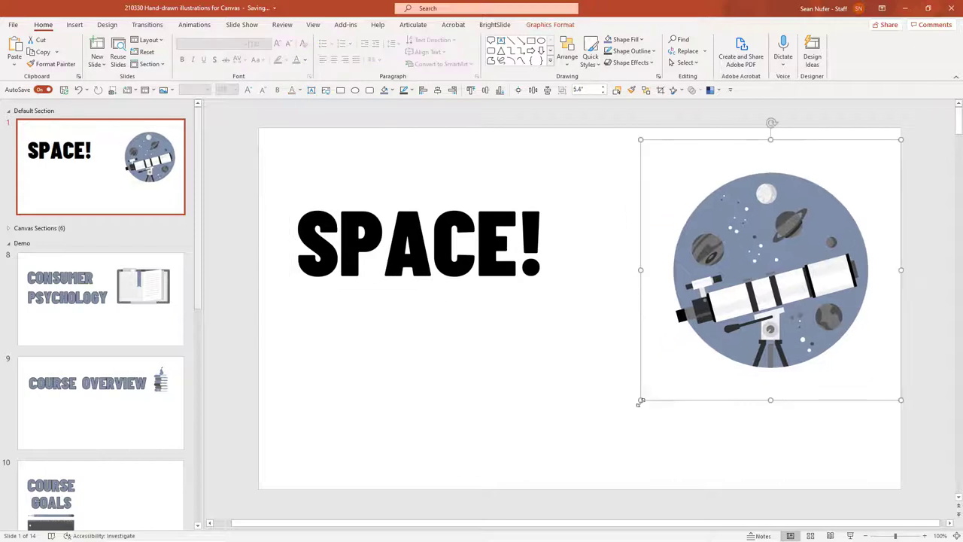
pyautogui.moveTo(639, 399); pyautogui.dragTo(675, 364)
# - Increase the SPACE! heading's font size to 166 and move it closer to the telescope illustration
pyautogui.click(518, 241)
pyautogui.click(277, 43)
pyautogui.click(277, 43)
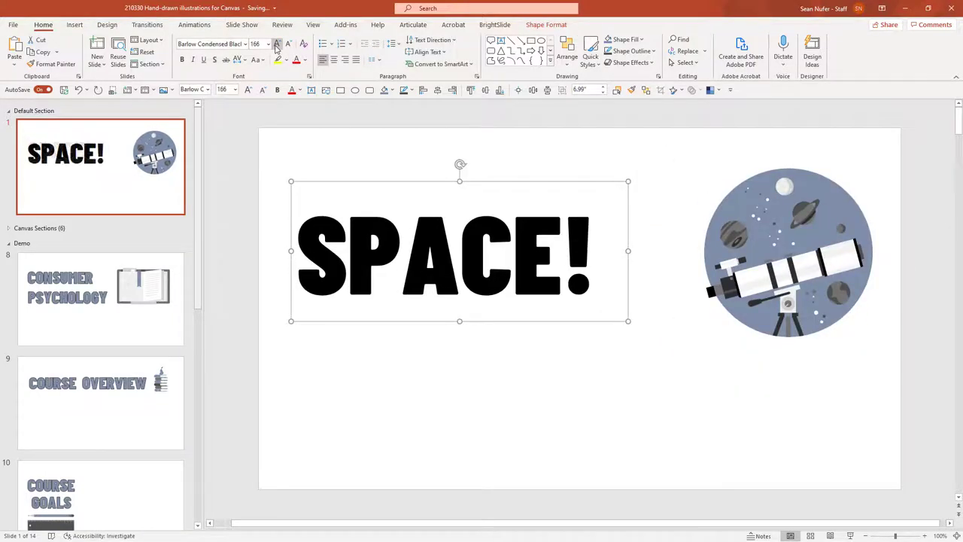
pyautogui.moveTo(500, 185); pyautogui.dragTo(562, 179)
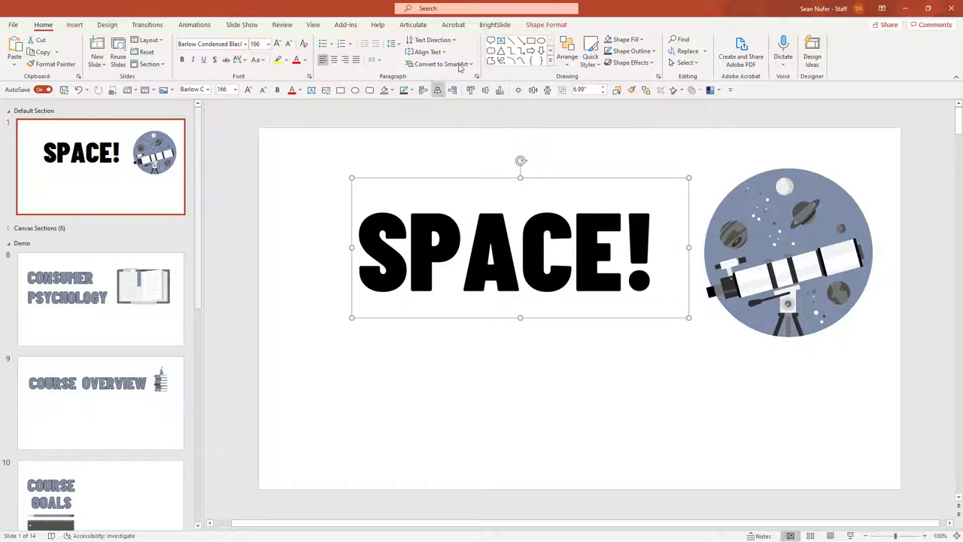
# - Fill the SPACE! text with the grey-blue sampled from the telescope illustration's circle using the Eyedropper
pyautogui.click(538, 26)
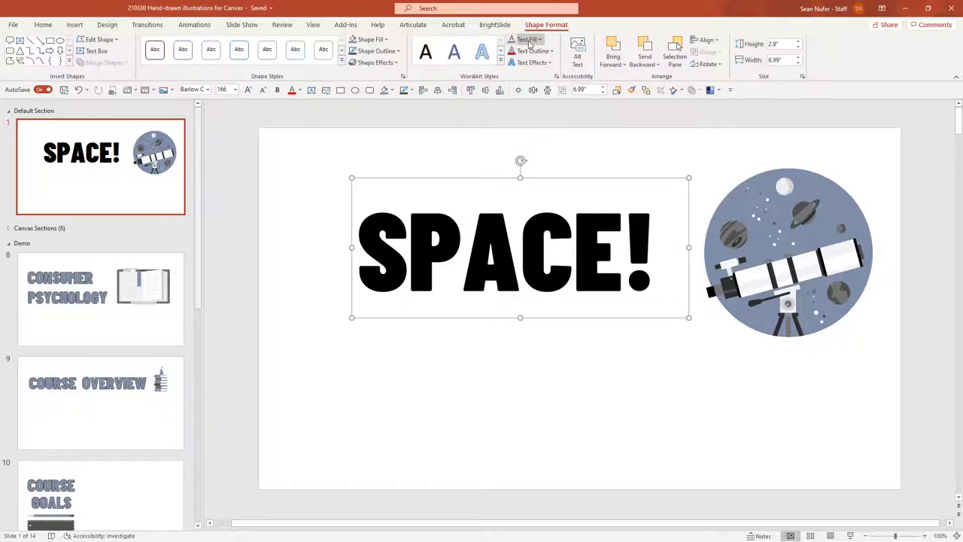
pyautogui.click(527, 39)
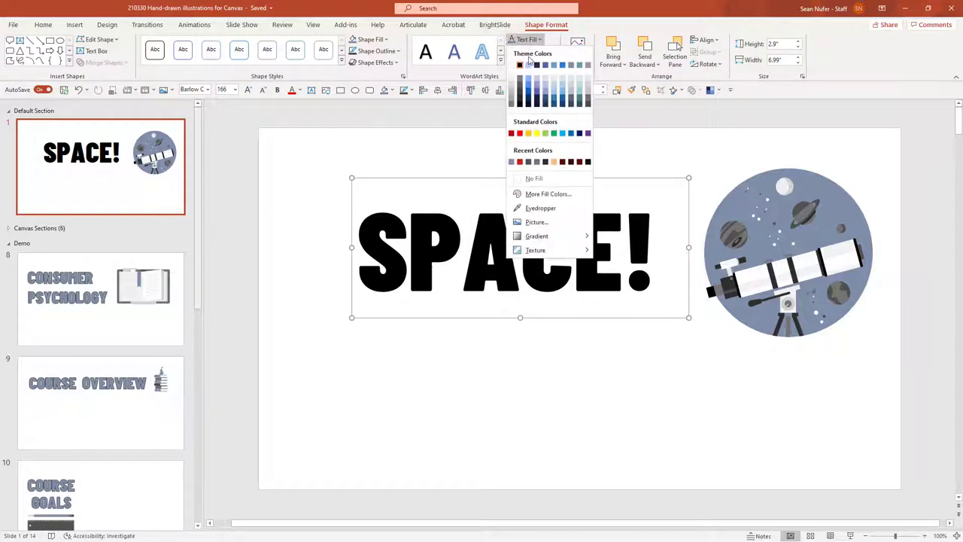
pyautogui.click(540, 208)
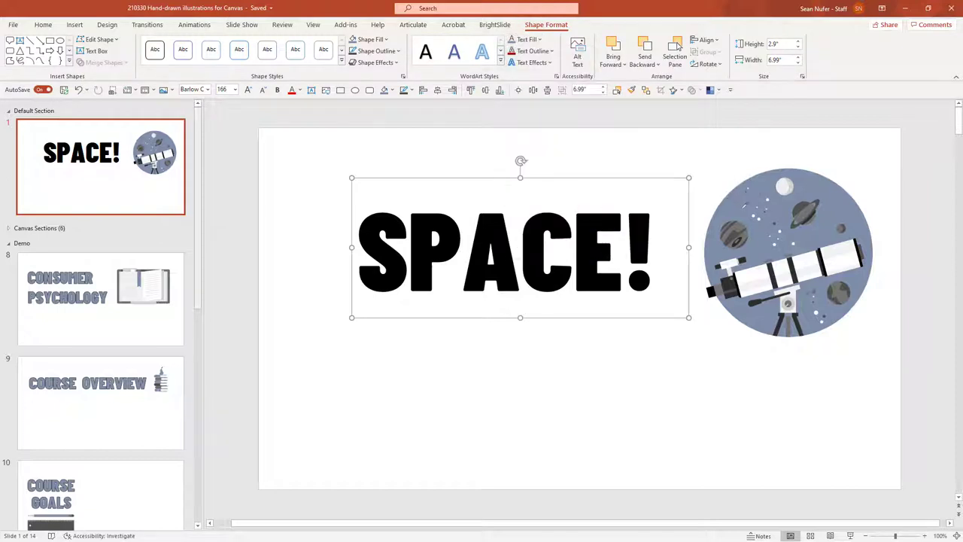
pyautogui.click(734, 214)
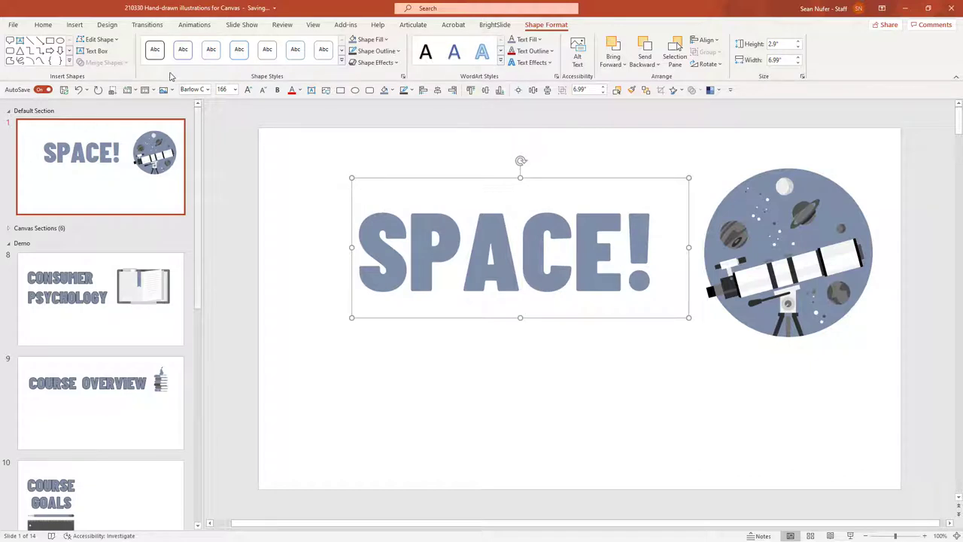
# - Draw an oval about 2.99" wide and 1.46" high on the empty area below the SPACE! heading
pyautogui.click(75, 25)
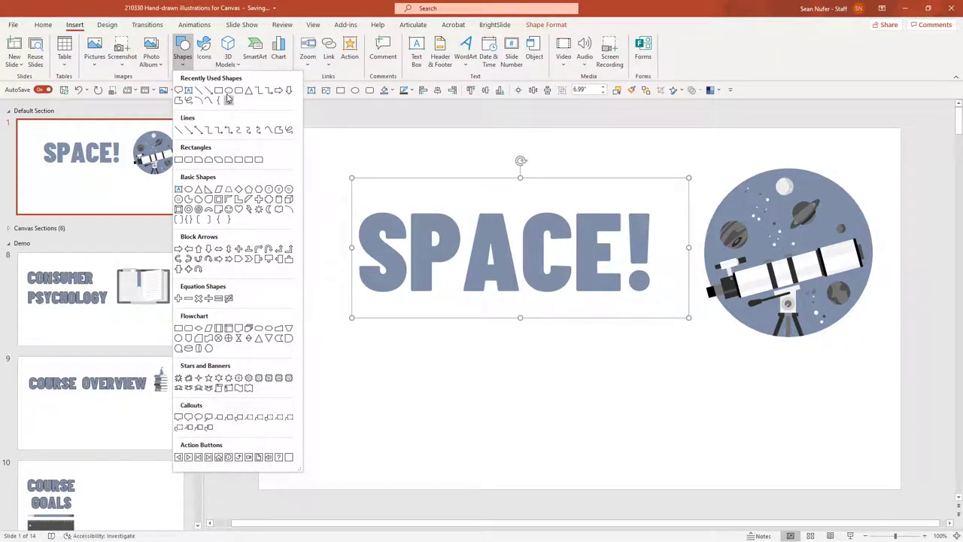
pyautogui.click(227, 90)
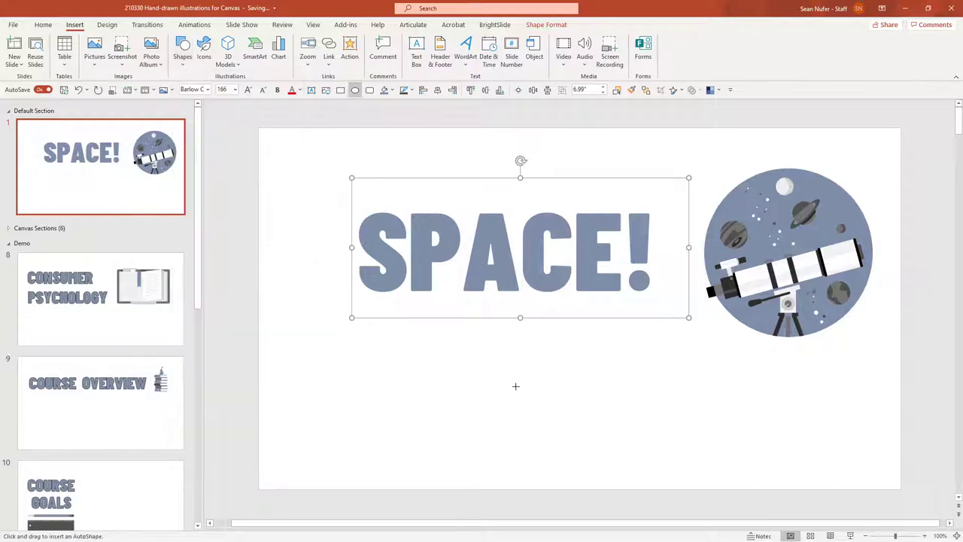
pyautogui.moveTo(510, 384); pyautogui.dragTo(654, 454)
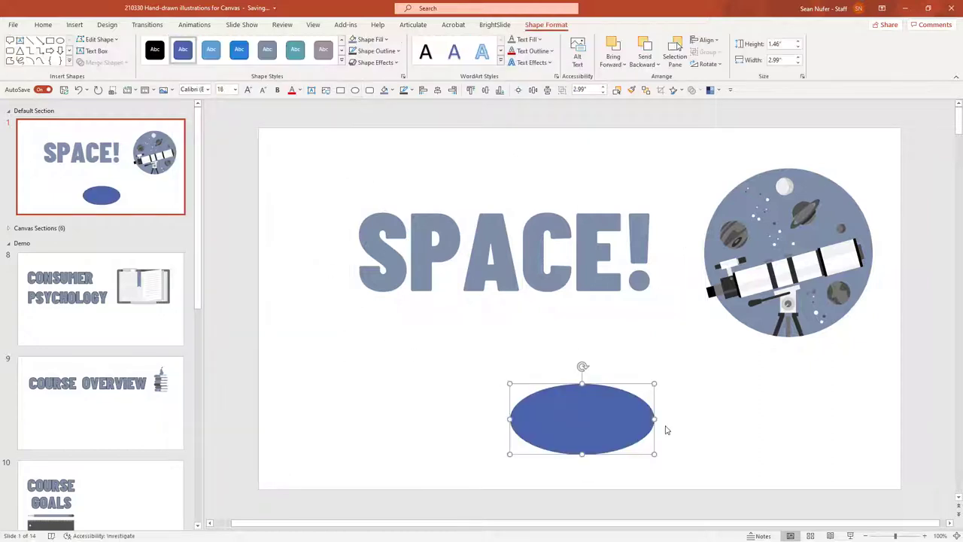
# - Break the SPACE! text into separate letter shapes by merging it with the oval using Fragment
pyautogui.keyDown('shift'); pyautogui.click(485, 249); pyautogui.keyUp('shift')
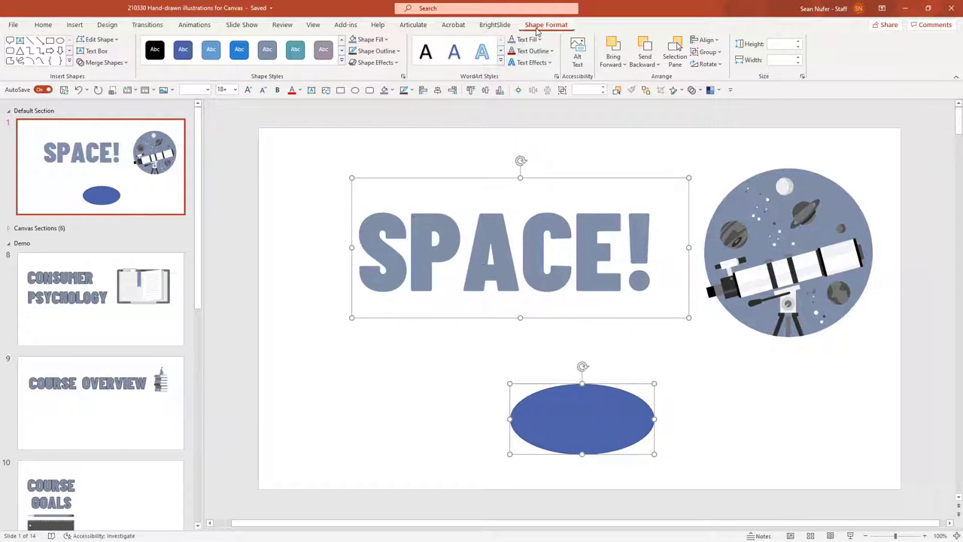
pyautogui.click(105, 63)
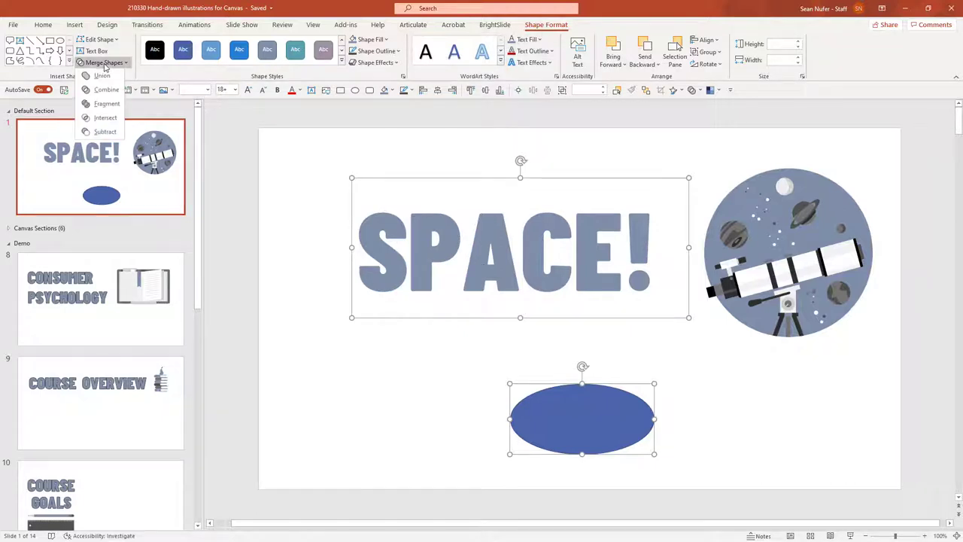
pyautogui.click(105, 105)
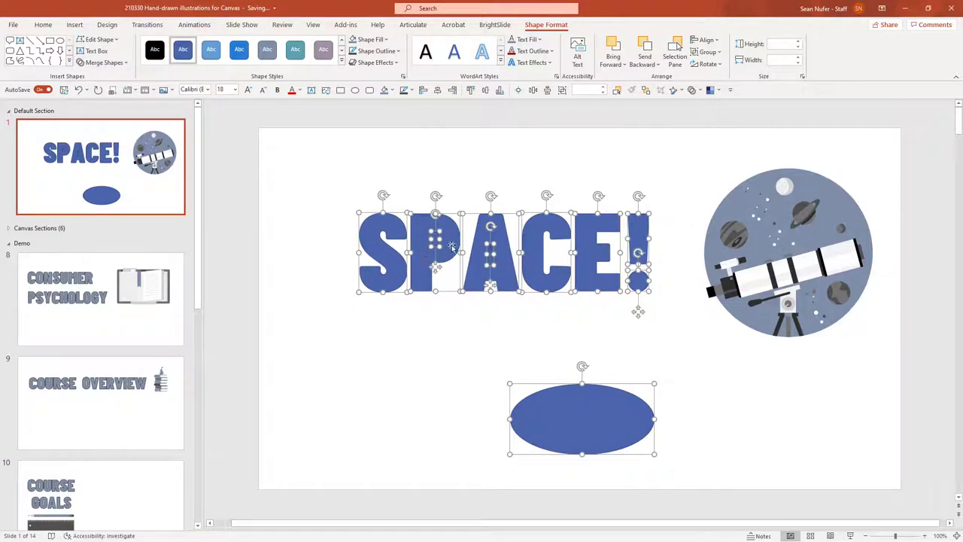
# - Delete the oval below the heading and the leftover inner pieces of the P and the A
pyautogui.click(353, 339)
pyautogui.click(567, 419)
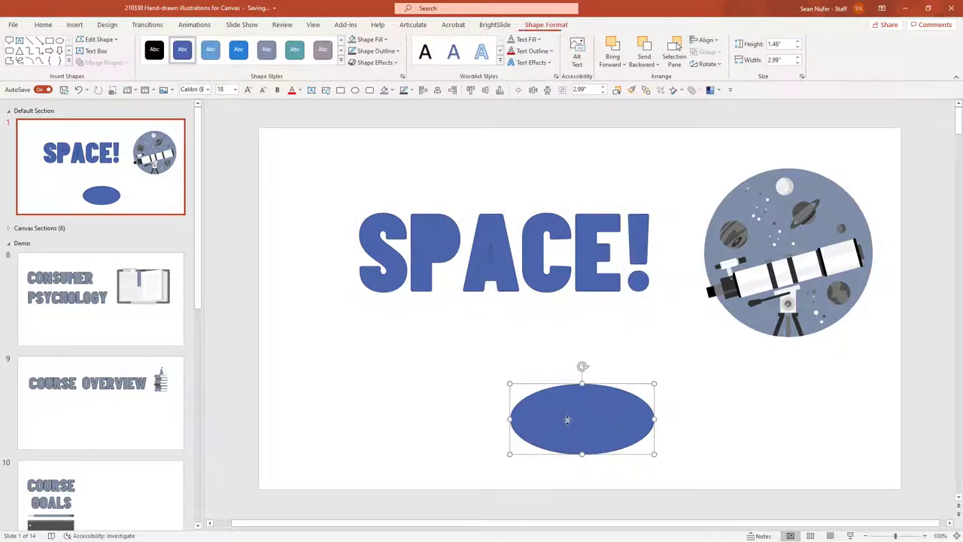
pyautogui.press('Delete')
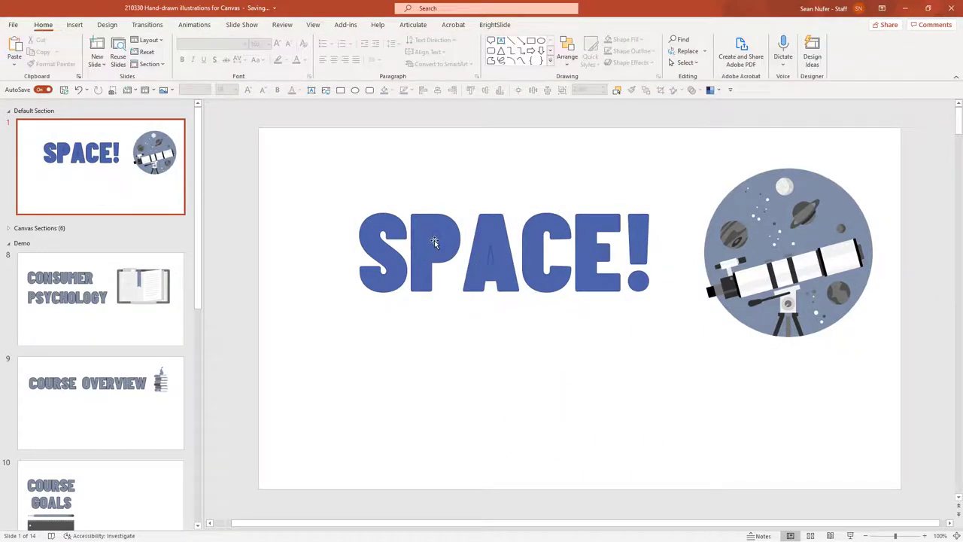
pyautogui.click(434, 241)
pyautogui.click(486, 265)
pyautogui.press('Delete')
pyautogui.click(490, 258)
pyautogui.press('Delete')
# - Check the letters S, P, A, C and E one by one as separate shapes
pyautogui.click(385, 248)
pyautogui.click(442, 250)
pyautogui.click(490, 250)
pyautogui.click(548, 248)
pyautogui.click(590, 240)
pyautogui.moveTo(590, 239)
pyautogui.mouseDown()
pyautogui.moveTo(609, 175)
pyautogui.moveTo(580, 233)
pyautogui.moveTo(546, 236)
pyautogui.moveTo(594, 237)
pyautogui.mouseUp()
# - Fill all the SPACE! letter shapes with the grey-blue sampled from the illustration's circle using the Eyedropper
pyautogui.moveTo(272, 165); pyautogui.dragTo(691, 385)
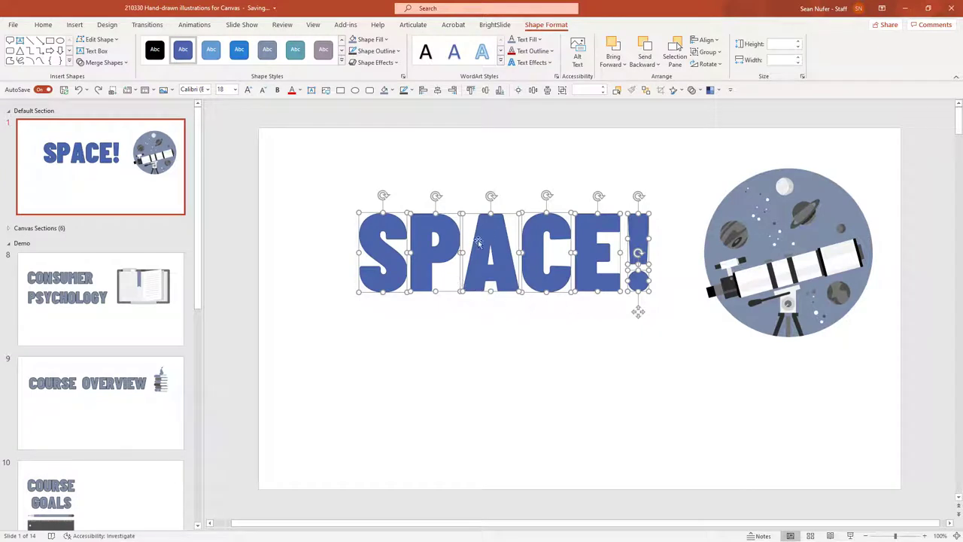
pyautogui.click(385, 41)
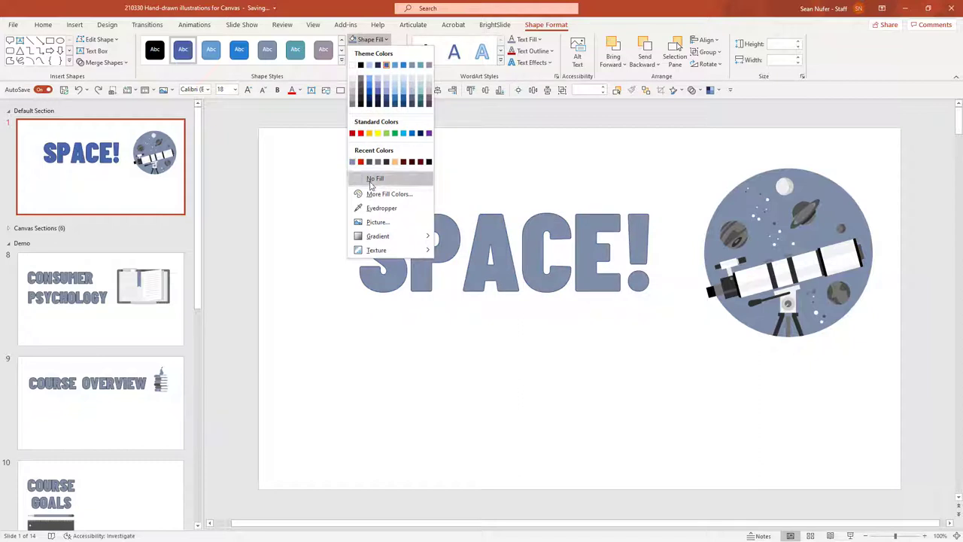
pyautogui.click(378, 209)
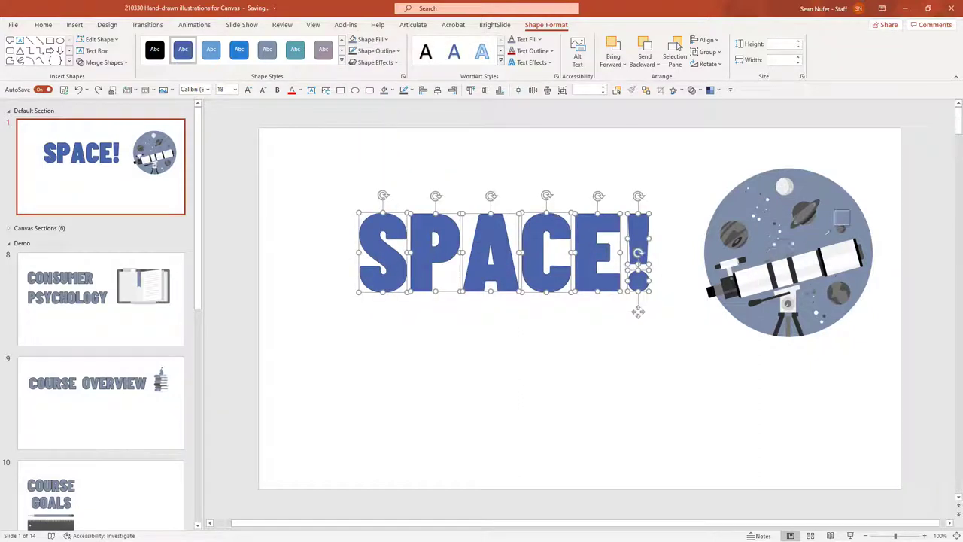
pyautogui.click(828, 223)
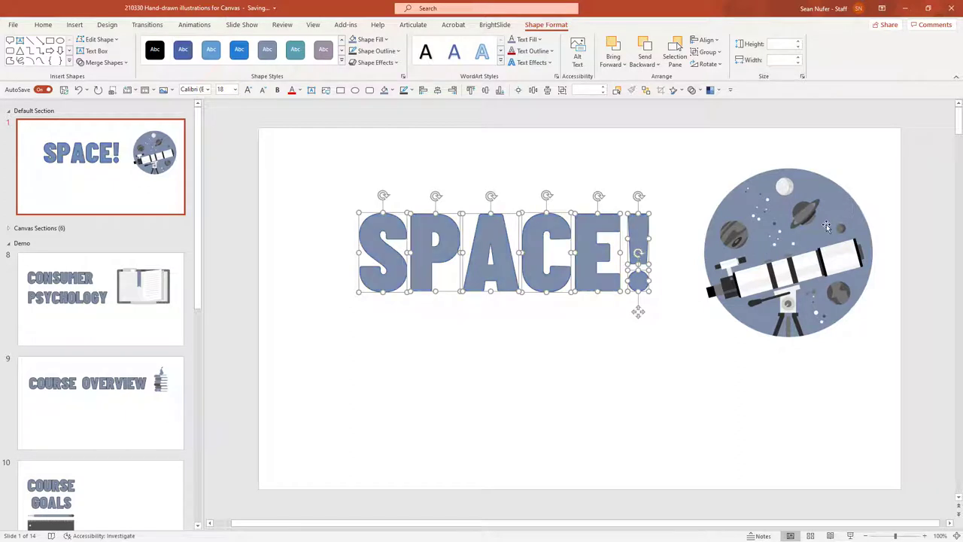
# - Set the line width of all the SPACE! letter shapes to 4.25 pt
pyautogui.rightClick(488, 225)
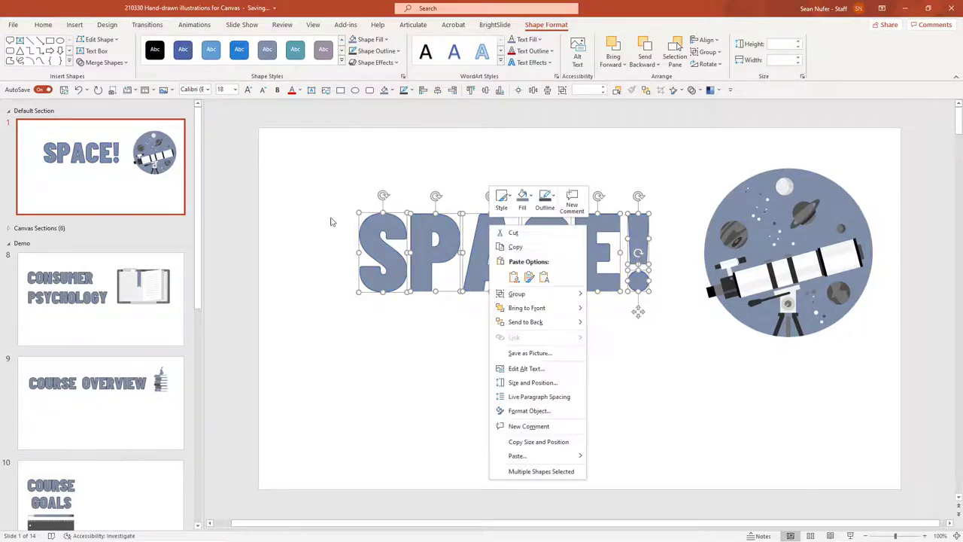
pyautogui.click(530, 410)
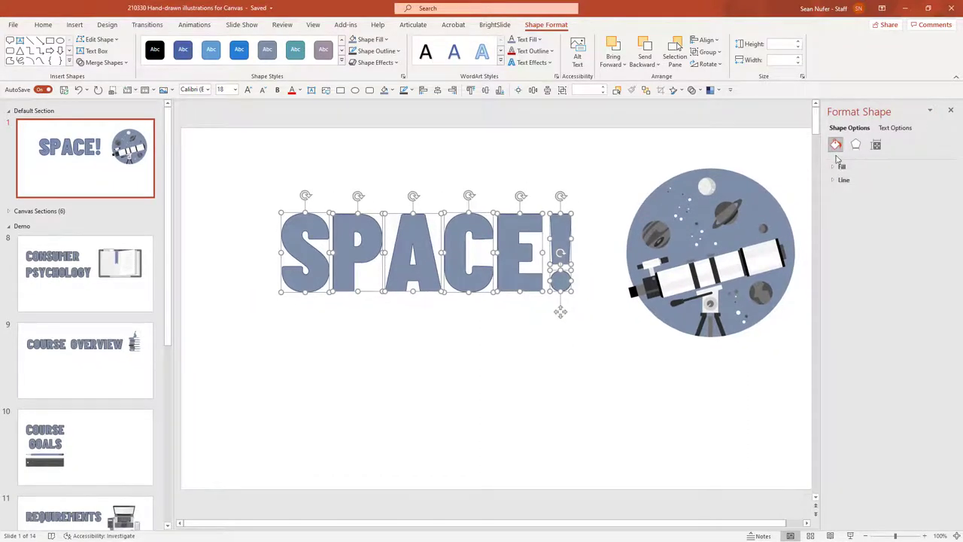
pyautogui.click(833, 182)
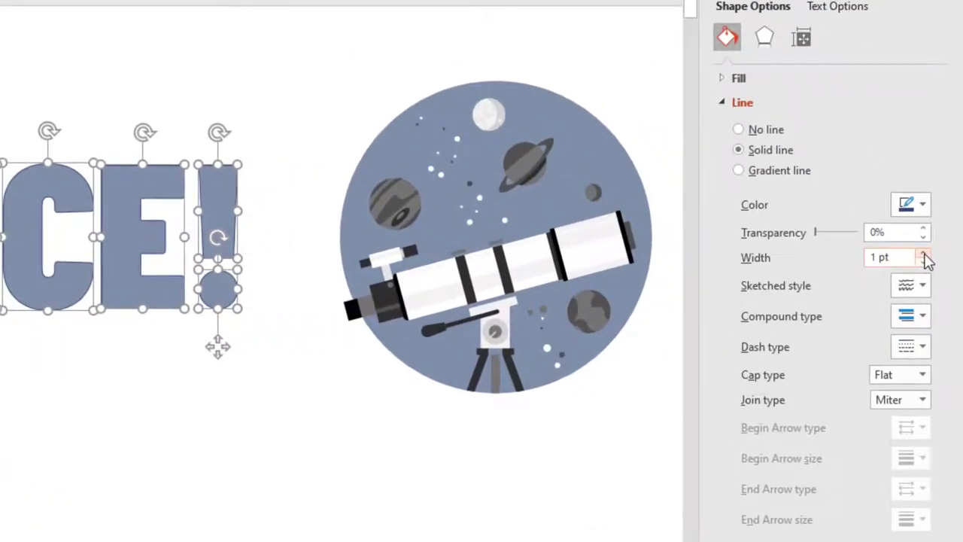
pyautogui.click(923, 254)
pyautogui.click(923, 253)
pyautogui.click(923, 253)
pyautogui.click(923, 253)
pyautogui.click(923, 253)
pyautogui.click(924, 254)
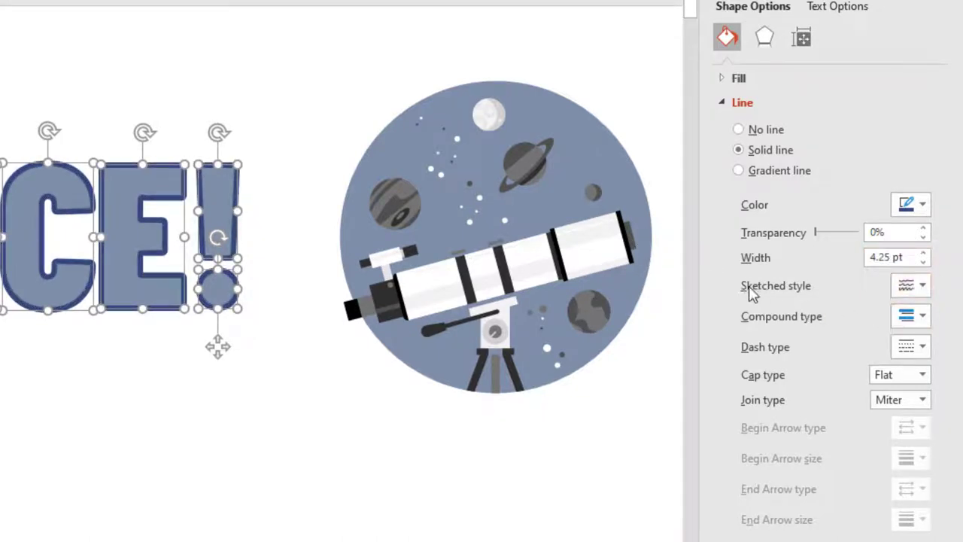
# - Apply the curved sketched style, second in the list, to the outlines of the SPACE! letters
pyautogui.click(923, 286)
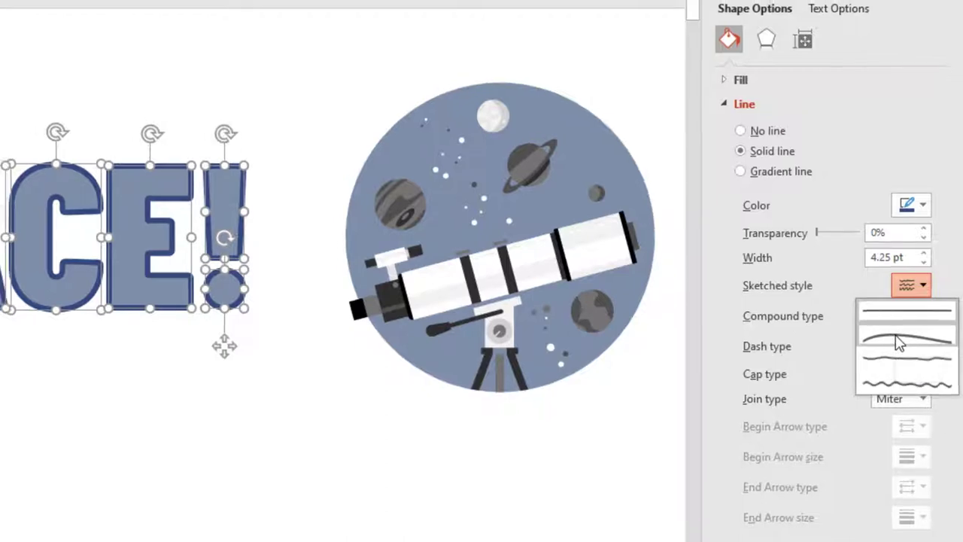
pyautogui.click(897, 342)
pyautogui.click(81, 281)
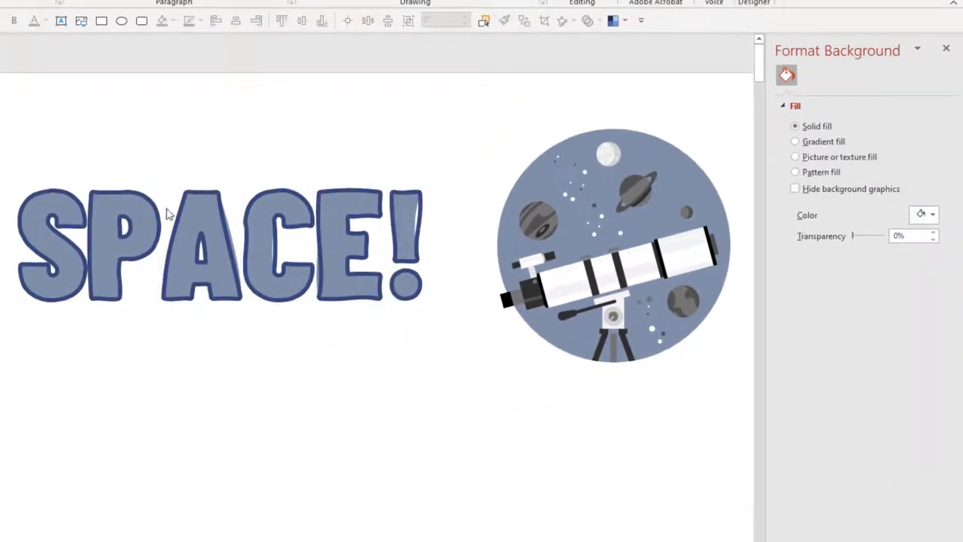
# - Color the outlines of all the SPACE! letters with the dark grey sampled from the telescope using the Eyedropper
pyautogui.moveTo(4, 183); pyautogui.dragTo(436, 316)
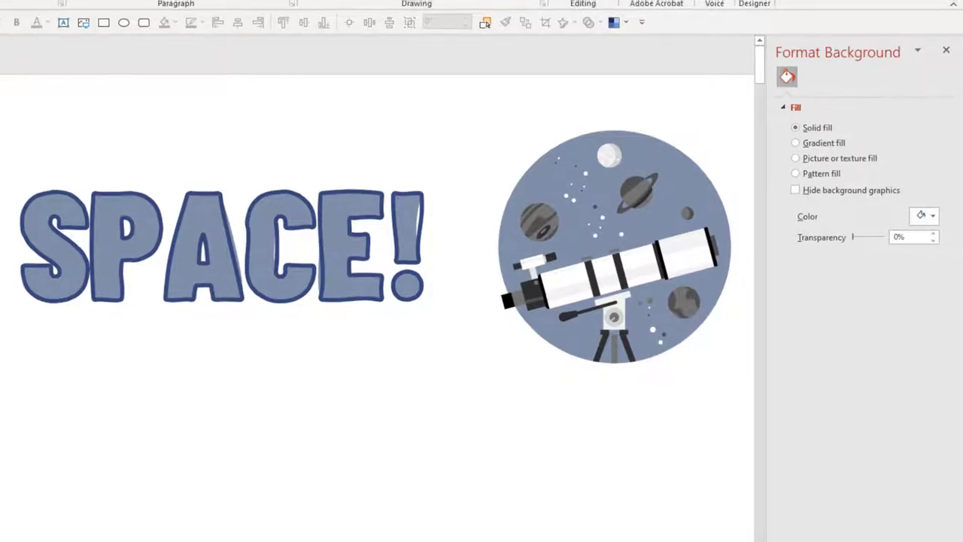
pyautogui.click(280, 63)
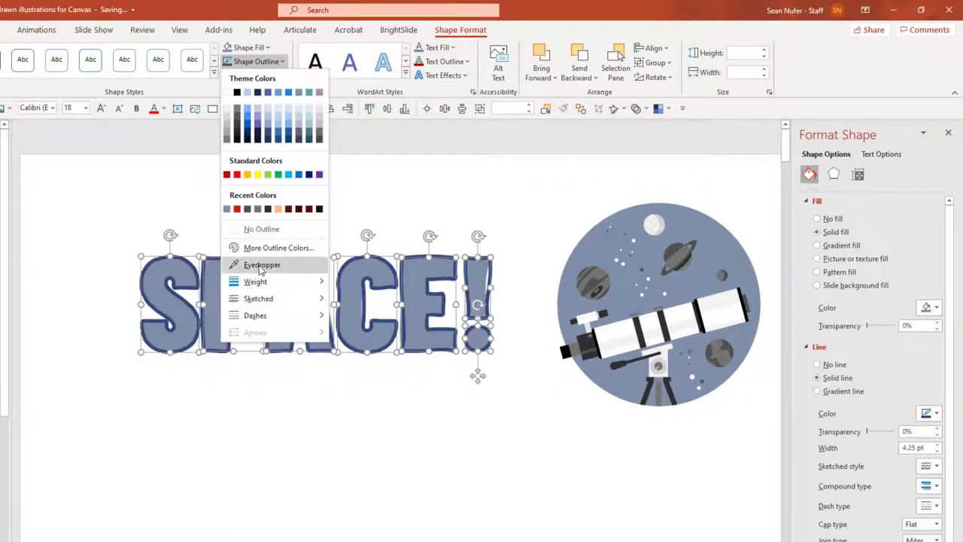
pyautogui.click(261, 265)
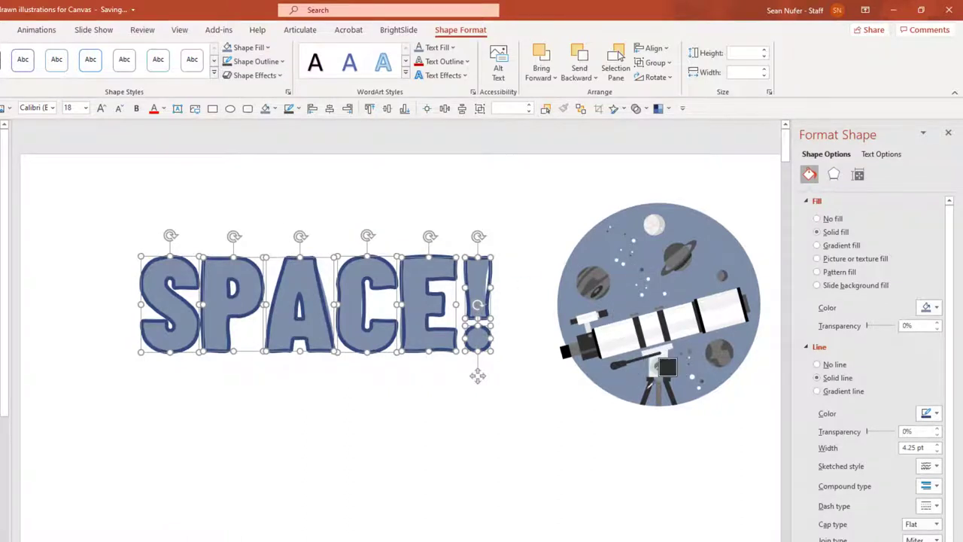
pyautogui.click(641, 348)
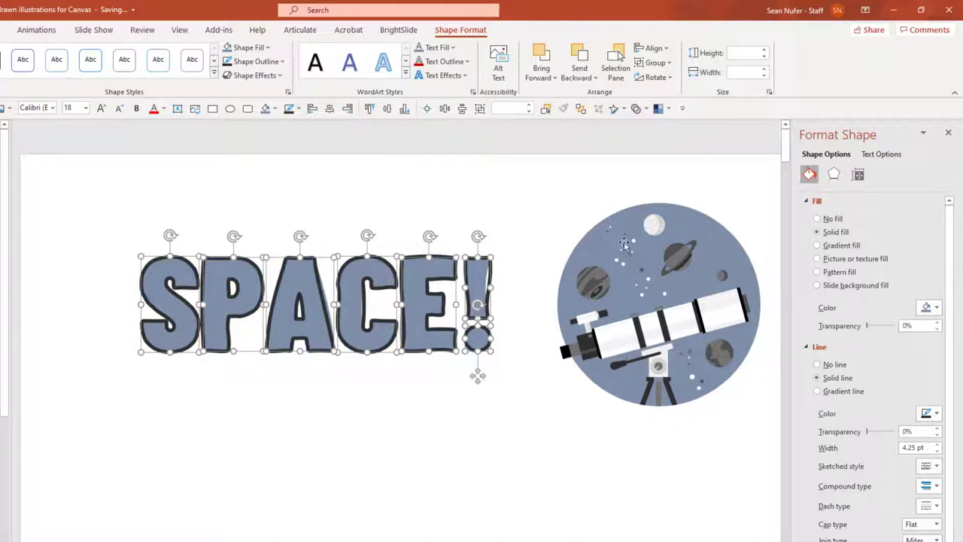
pyautogui.press('Escape')
# - Move the whole SPACE! lettering left, away from the illustration, and nudge the telescope illustration left as well
pyautogui.click(167, 280)
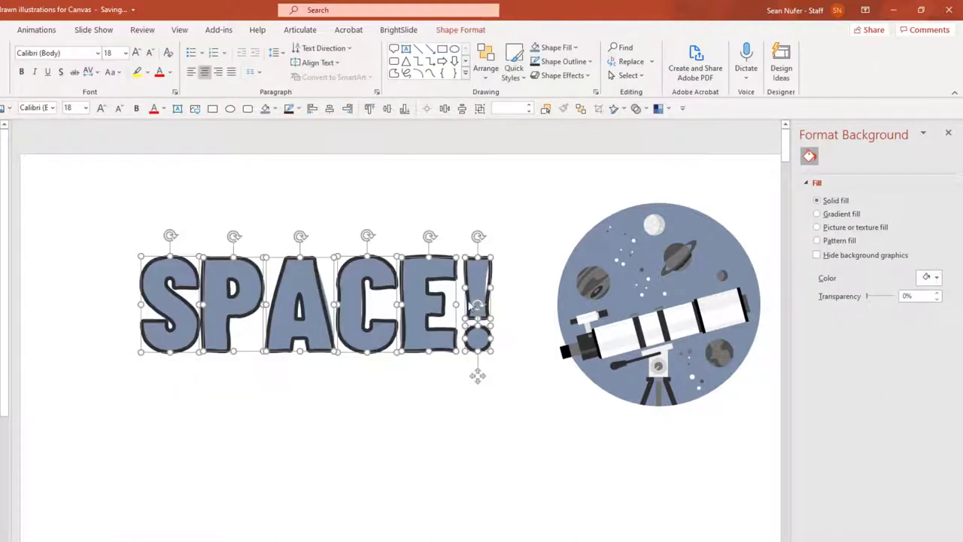
pyautogui.moveTo(475, 276); pyautogui.dragTo(438, 275)
pyautogui.click(654, 275)
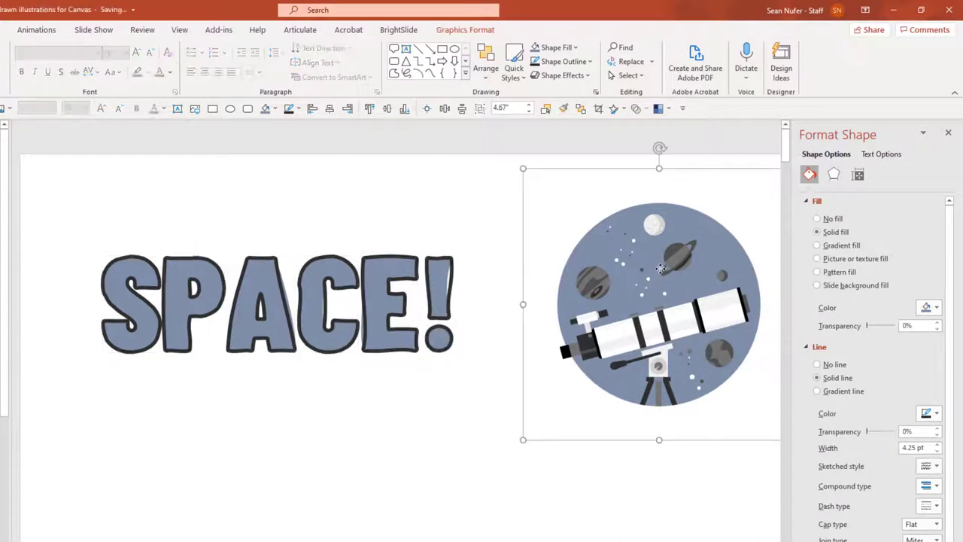
pyautogui.press('Left')
pyautogui.press('Left')
pyautogui.press('Left')
pyautogui.press('Left')
pyautogui.press('Left')
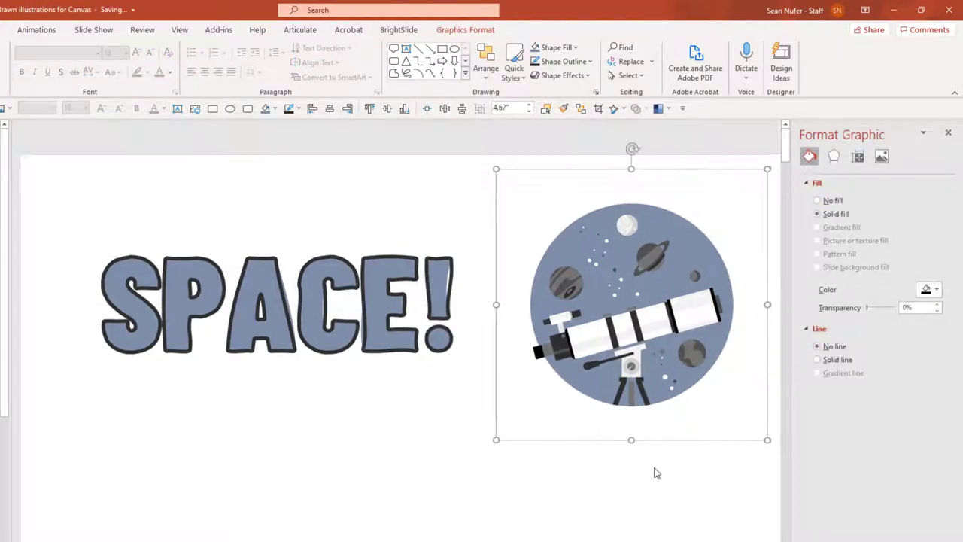
# - Adjust the letter spacing by shifting the P, E and exclamation mark slightly right and the A slightly left
pyautogui.keyDown('ctrl'); pyautogui.scroll(-1, 595, 329); pyautogui.keyUp('ctrl')
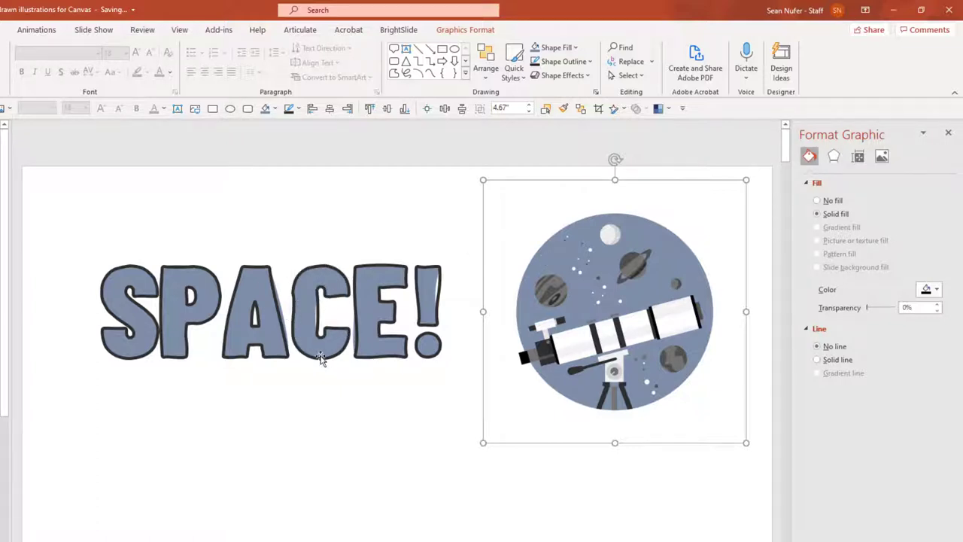
pyautogui.click(278, 325)
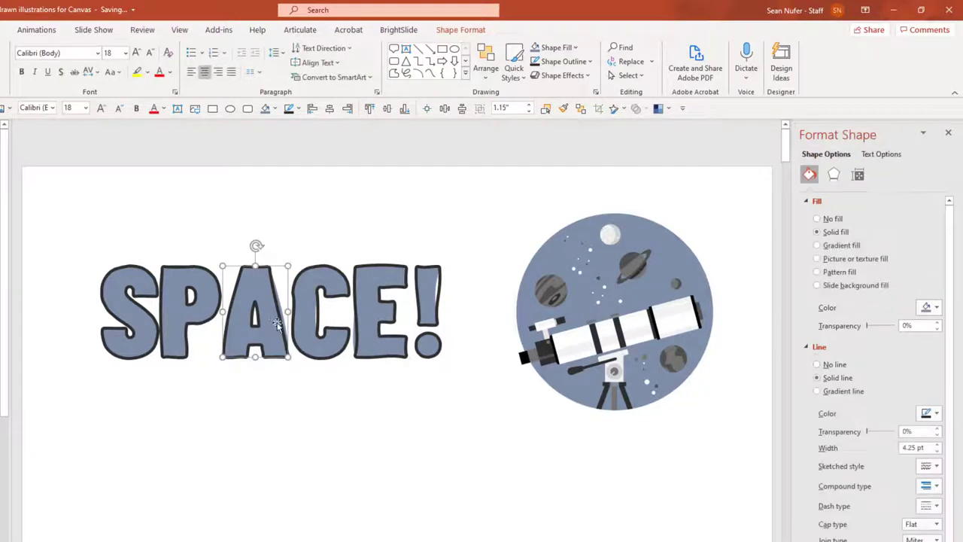
pyautogui.moveTo(286, 311)
pyautogui.mouseDown()
pyautogui.moveTo(269, 312)
pyautogui.moveTo(315, 312)
pyautogui.moveTo(290, 323)
pyautogui.mouseUp()
pyautogui.moveTo(180, 314); pyautogui.dragTo(184, 312)
pyautogui.moveTo(268, 311); pyautogui.dragTo(263, 309)
pyautogui.moveTo(368, 306); pyautogui.dragTo(432, 298)
pyautogui.moveTo(427, 345); pyautogui.dragTo(435, 346)
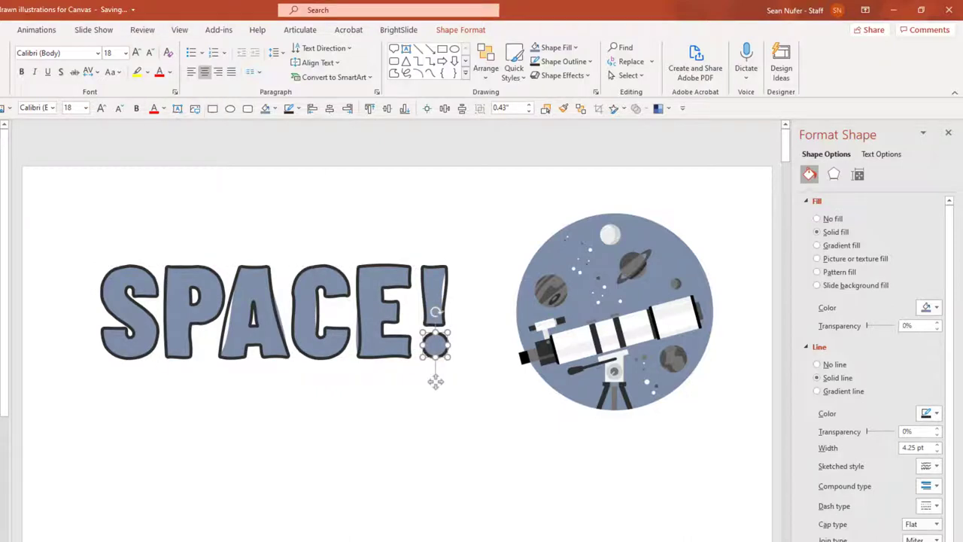
# - Draw a circle about 3.54" in diameter that covers the round background of the telescope illustration
pyautogui.hotkey('alt', 'n')
pyautogui.press('s')
pyautogui.press('h')
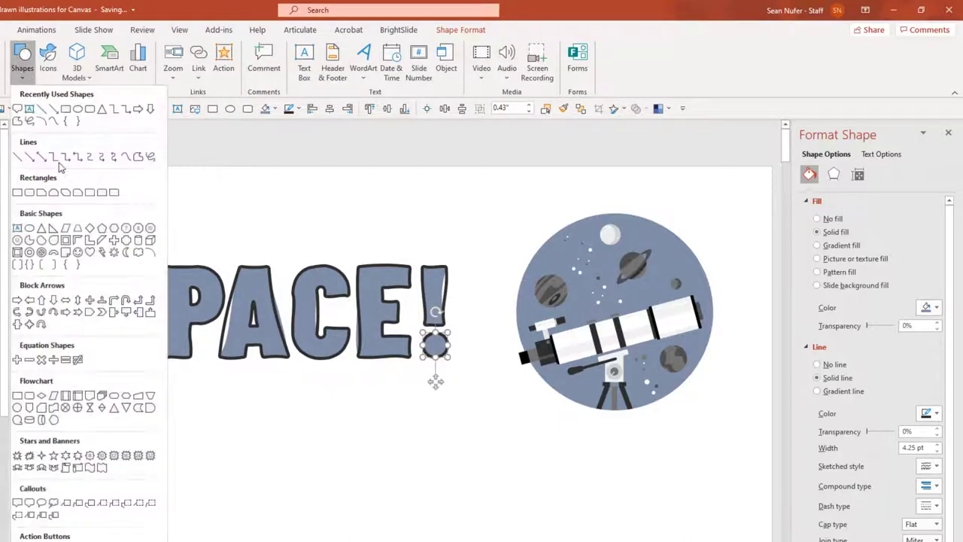
pyautogui.click(78, 109)
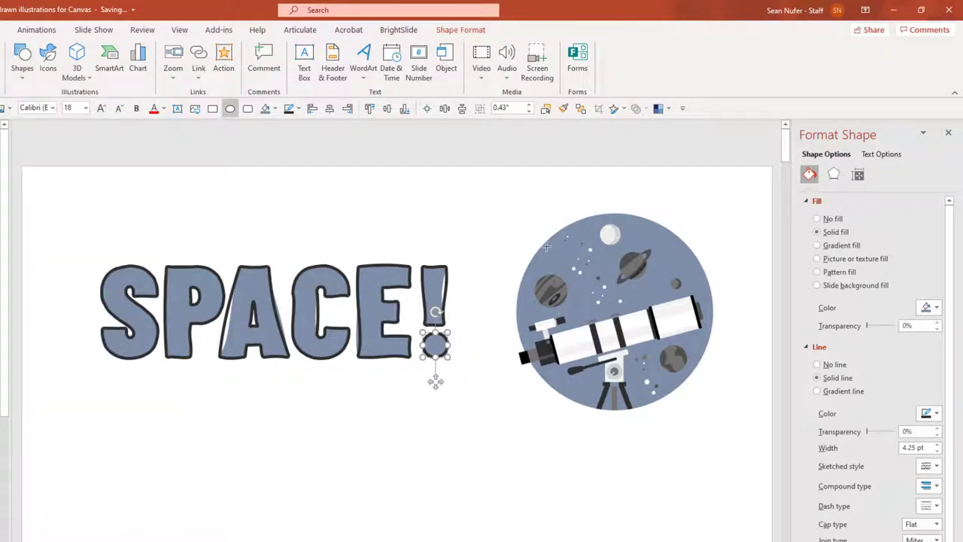
pyautogui.moveTo(539, 296)
pyautogui.mouseDown()
pyautogui.moveTo(707, 509)
pyautogui.moveTo(658, 370)
pyautogui.mouseUp()
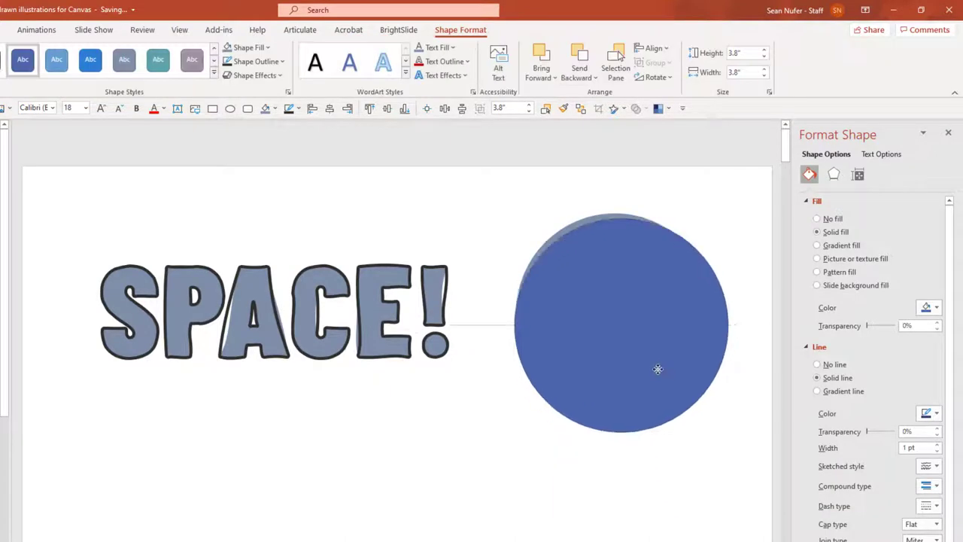
pyautogui.moveTo(722, 429)
pyautogui.mouseDown()
pyautogui.moveTo(697, 405)
pyautogui.moveTo(703, 411)
pyautogui.mouseUp()
pyautogui.click(615, 357)
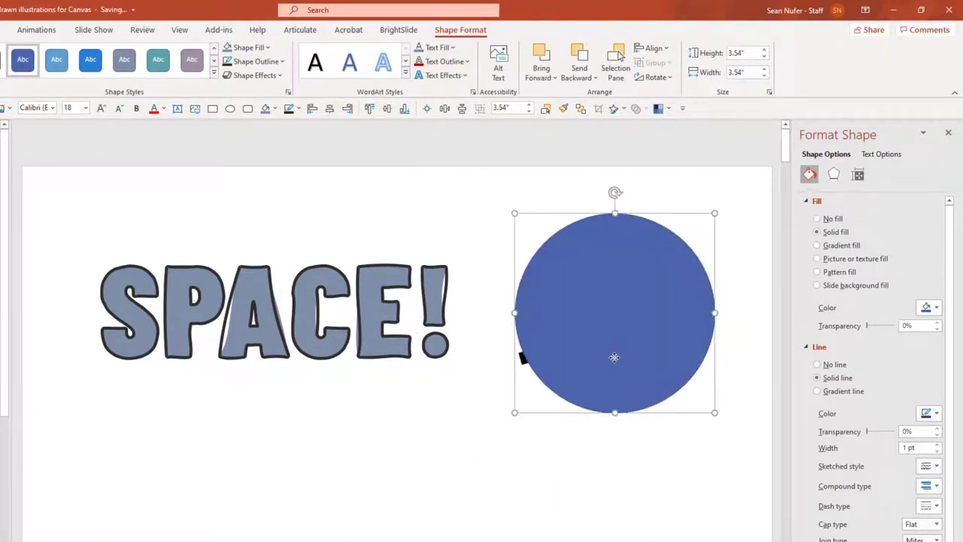
pyautogui.press('Escape')
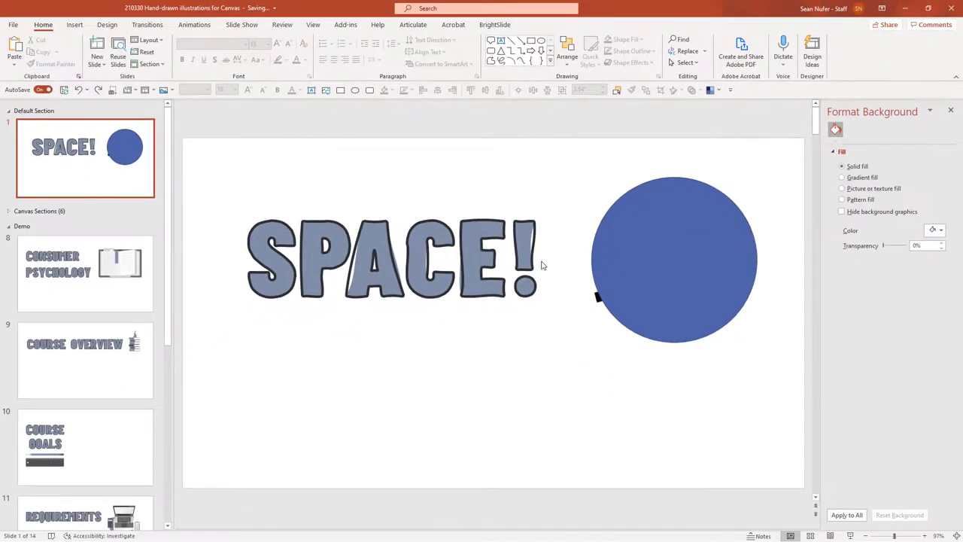
# - Copy the formatting of the letter S onto the new circle with Format Painter
pyautogui.click(269, 253)
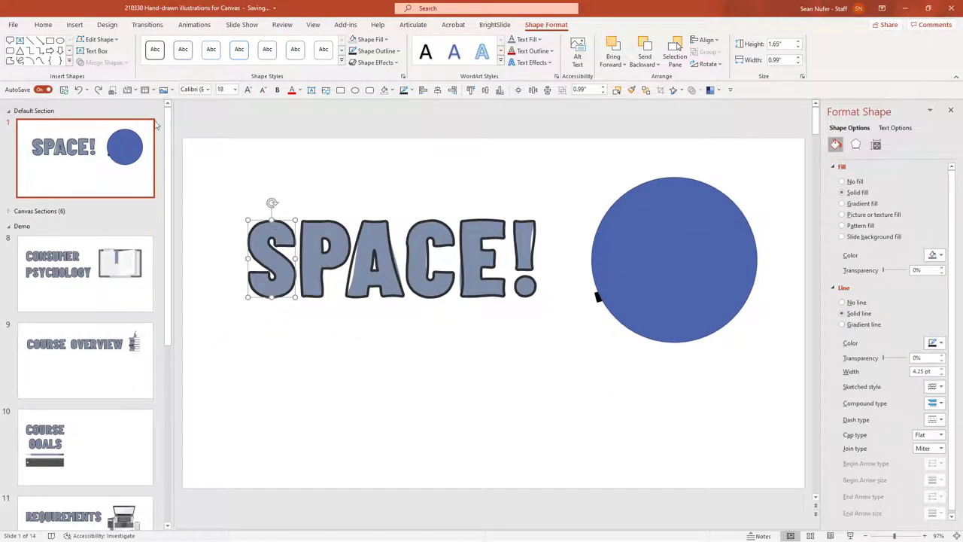
pyautogui.click(43, 24)
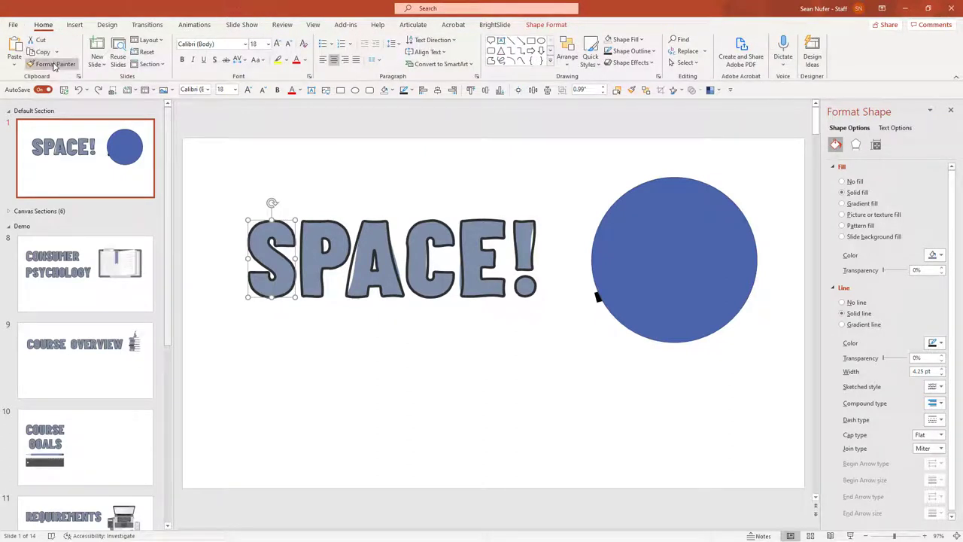
pyautogui.click(54, 65)
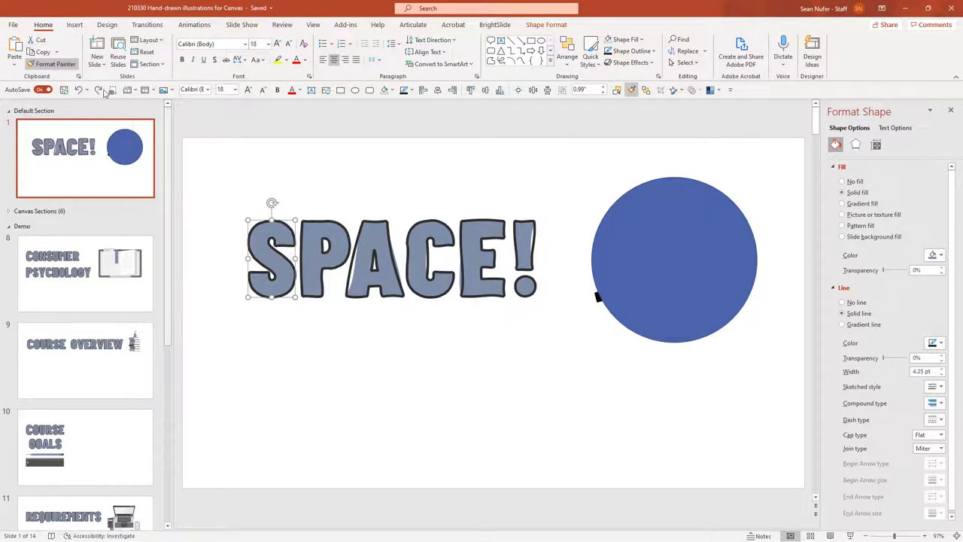
pyautogui.click(669, 254)
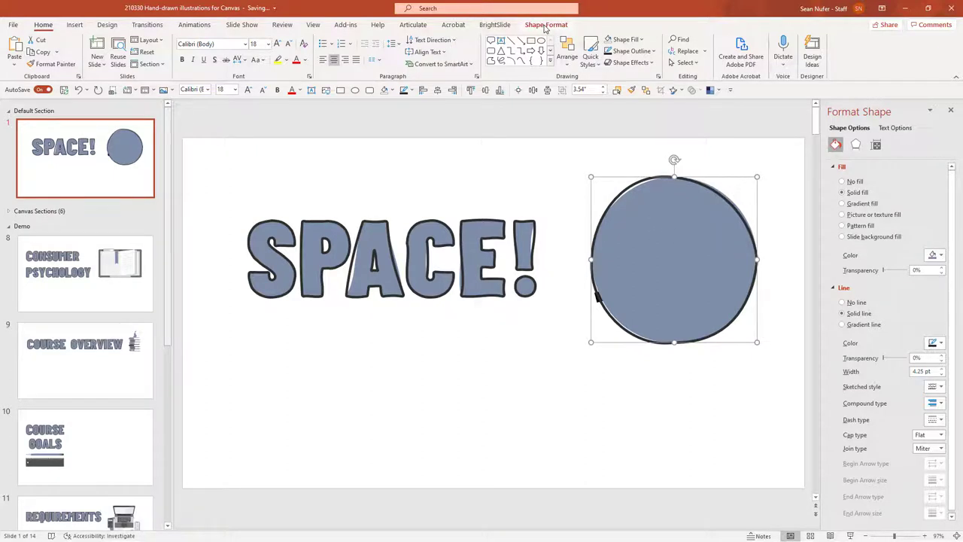
# - Remove the circle's fill, leaving only its sketched outline over the telescope illustration
pyautogui.click(545, 25)
pyautogui.click(372, 40)
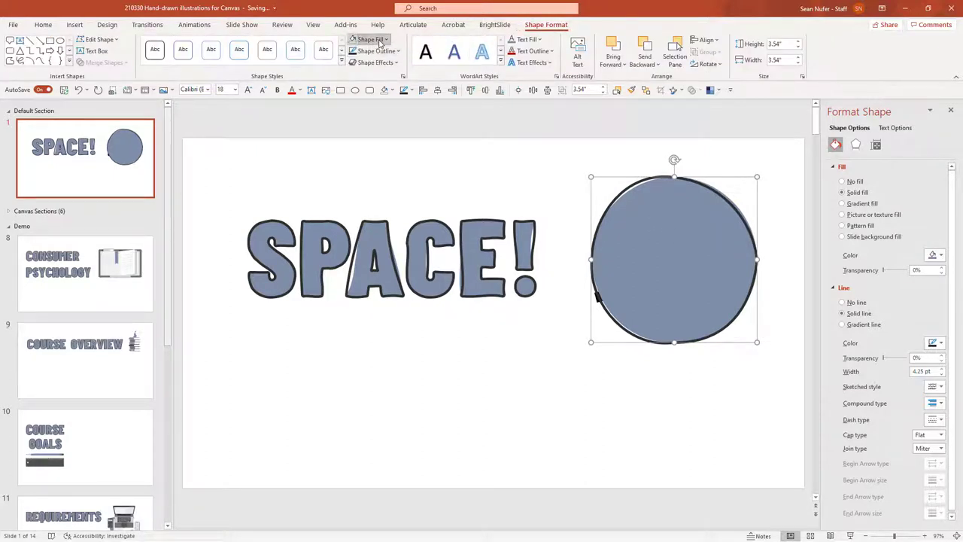
pyautogui.click(375, 179)
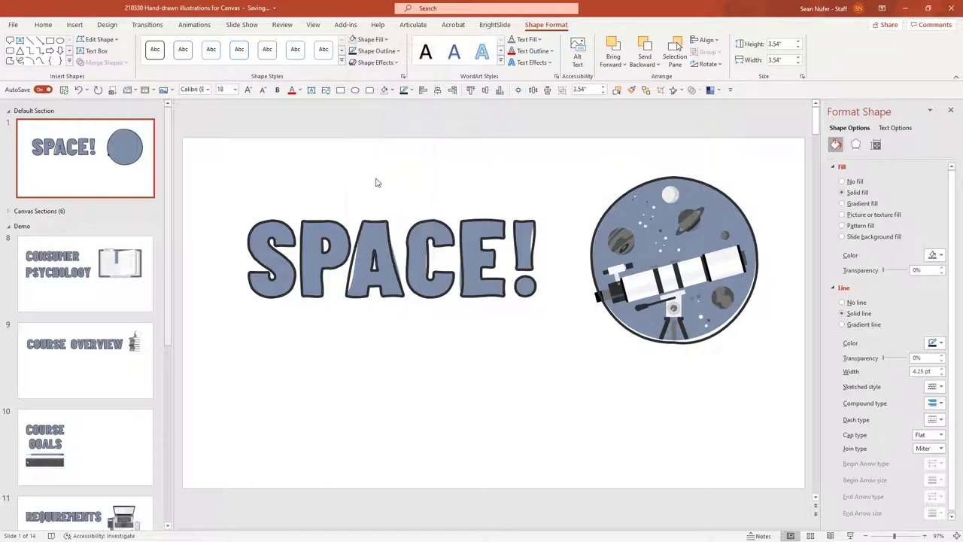
pyautogui.click(759, 418)
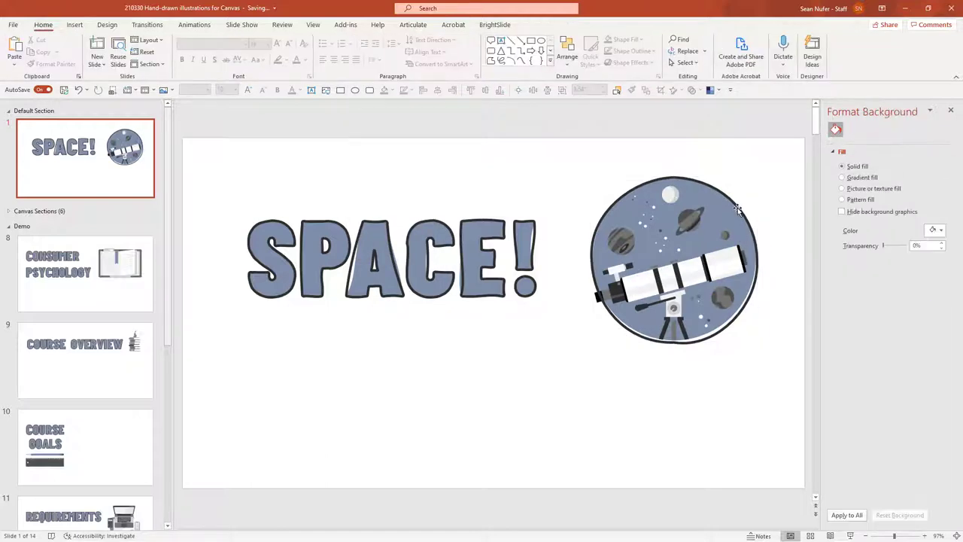
# - Reduce the circle outline's height slightly and rotate it a few degrees counterclockwise to fit the illustration
pyautogui.click(732, 354)
pyautogui.moveTo(674, 342)
pyautogui.mouseDown()
pyautogui.moveTo(675, 356)
pyautogui.moveTo(674, 340)
pyautogui.mouseUp()
pyautogui.moveTo(675, 159); pyautogui.dragTo(680, 182)
# - Group the telescope illustration with its sketched circle outline into a single object
pyautogui.moveTo(791, 116); pyautogui.dragTo(553, 420)
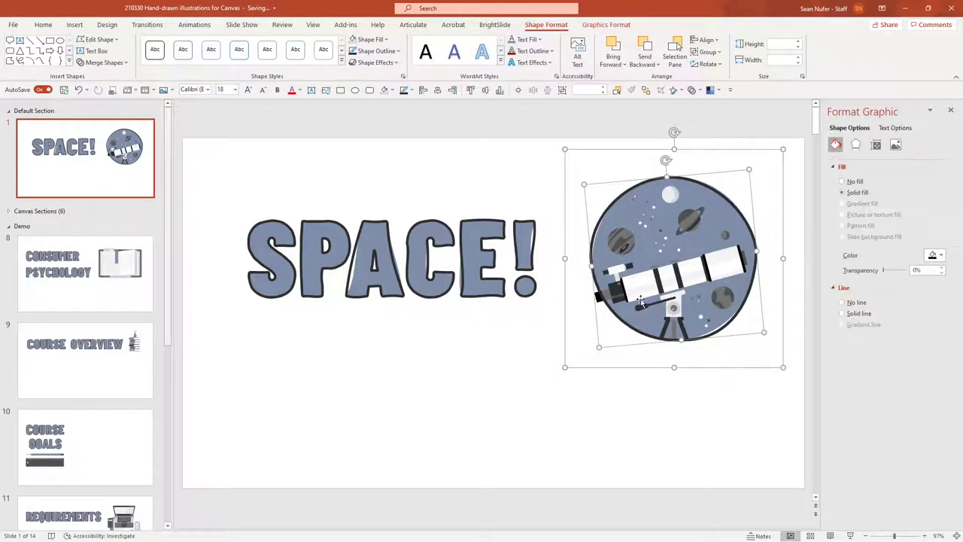
pyautogui.hotkey('ctrl', 'g')
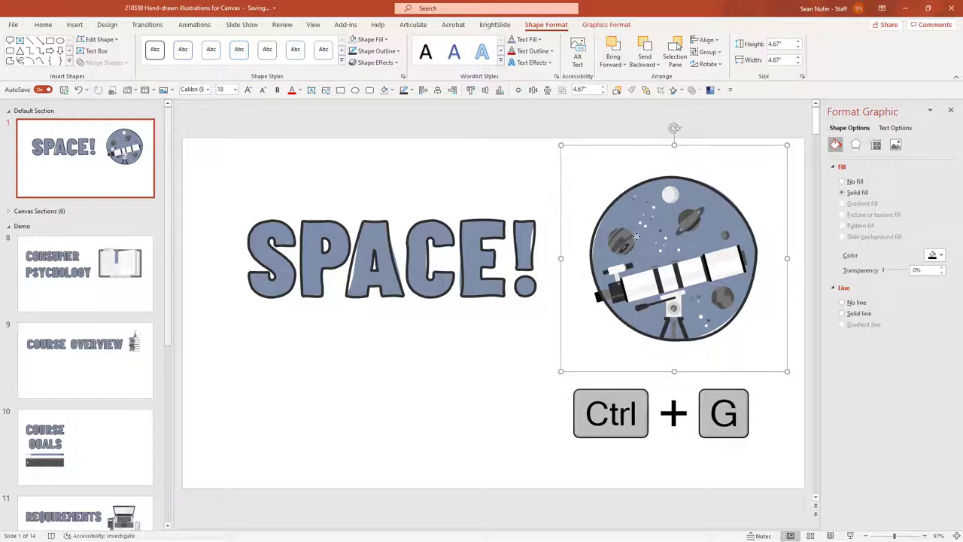
pyautogui.rightClick(637, 237)
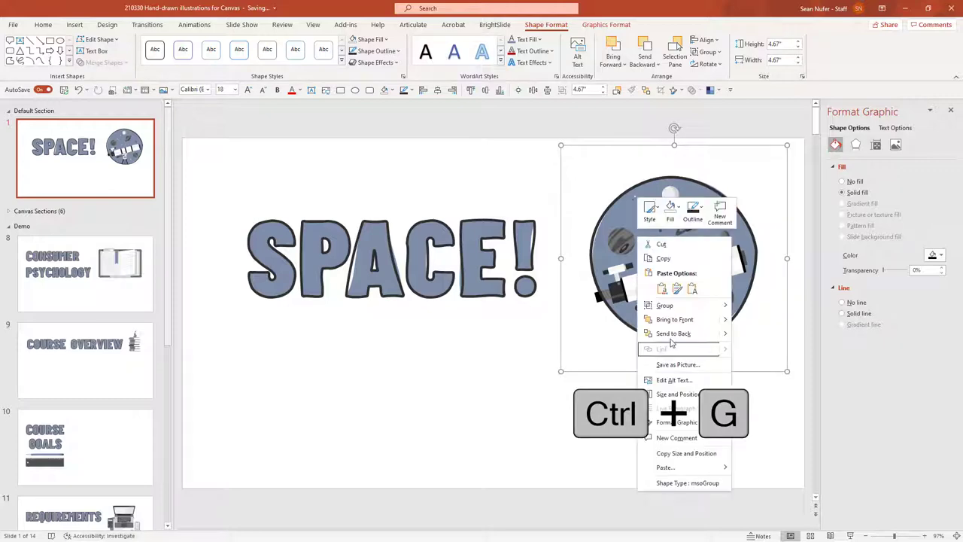
# - Narrow the letter C slightly and shift the letter A a little to the right to even out the spacing
pyautogui.moveTo(206, 157); pyautogui.dragTo(572, 359)
pyautogui.click(522, 143)
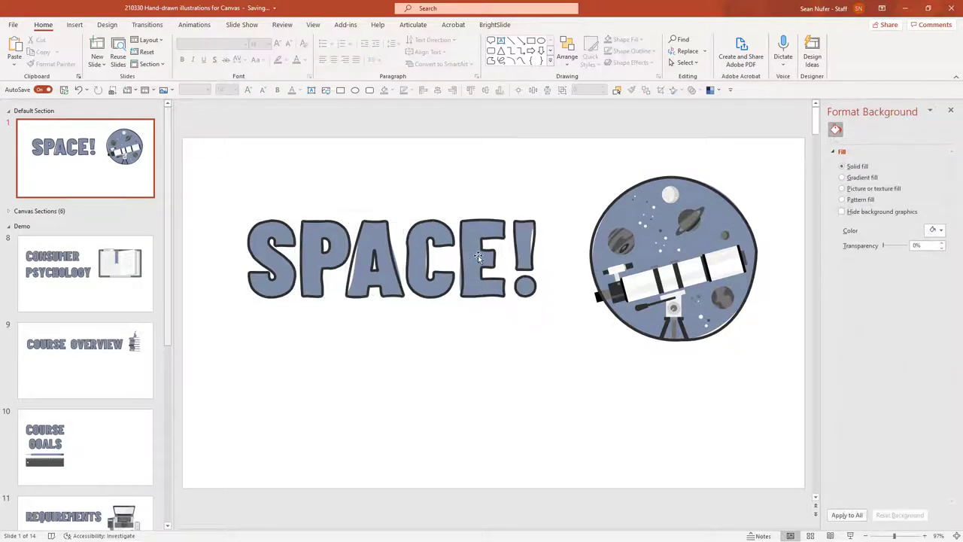
pyautogui.click(481, 255)
pyautogui.moveTo(498, 253); pyautogui.dragTo(449, 255)
pyautogui.click(450, 257)
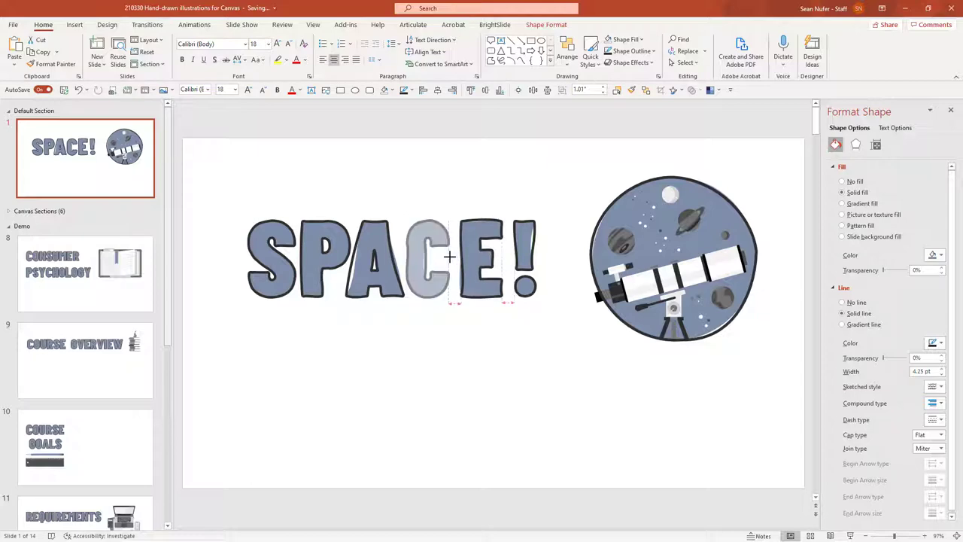
pyautogui.click(382, 258)
# - Group all the SPACE! letters and both parts of the exclamation mark into one object
pyautogui.click(200, 168)
pyautogui.moveTo(544, 360); pyautogui.dragTo(577, 376)
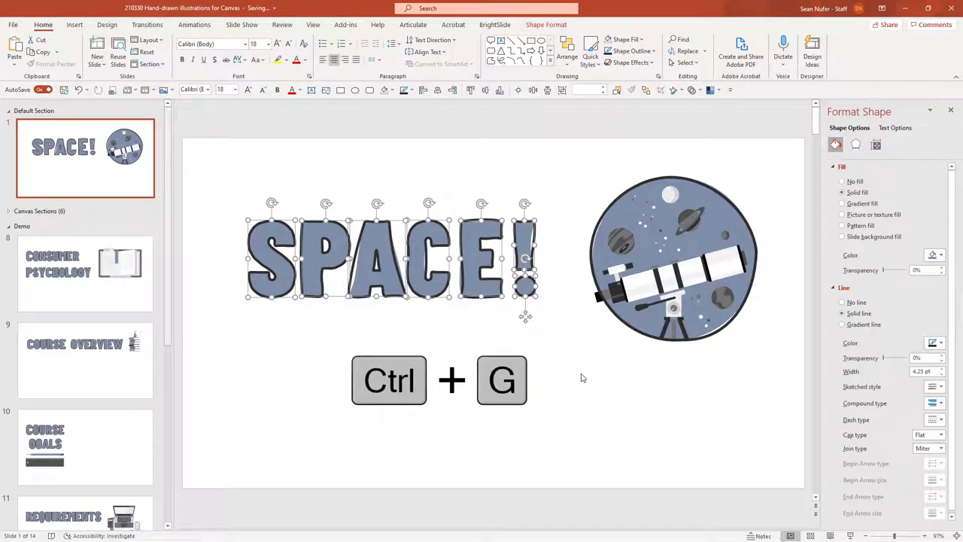
pyautogui.hotkey('ctrl', 'g')
pyautogui.click(630, 302)
pyautogui.click(536, 274)
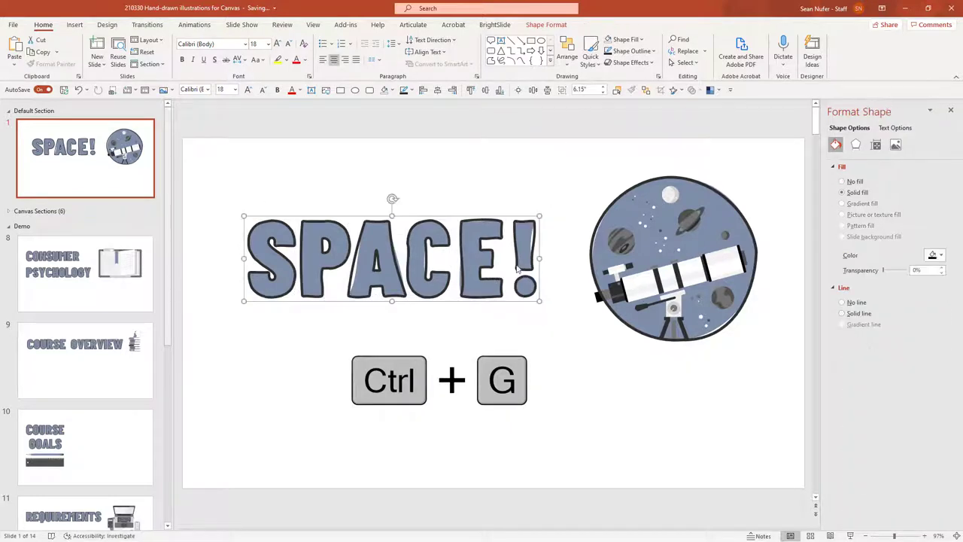
# - Move the grouped telescope illustration slightly left so it sits closer to the SPACE! lettering
pyautogui.keyDown('shift'); pyautogui.click(641, 246); pyautogui.keyUp('shift')
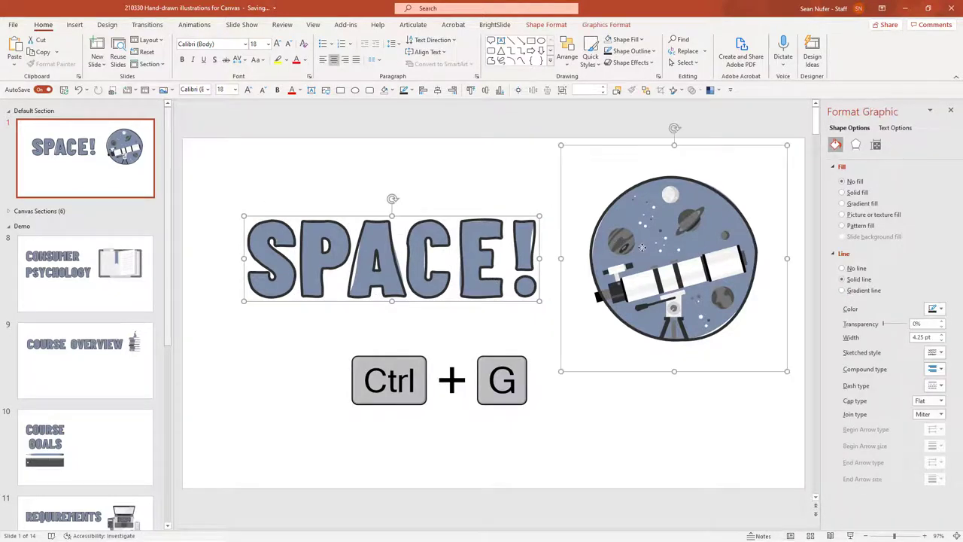
pyautogui.click(552, 280)
pyautogui.click(681, 278)
pyautogui.moveTo(680, 278); pyautogui.dragTo(672, 279)
# - Group the SPACE! lettering and the telescope illustration together as one graphic
pyautogui.click(787, 400)
pyautogui.hotkey('ctrl', 'a')
pyautogui.hotkey('ctrl', 'g')
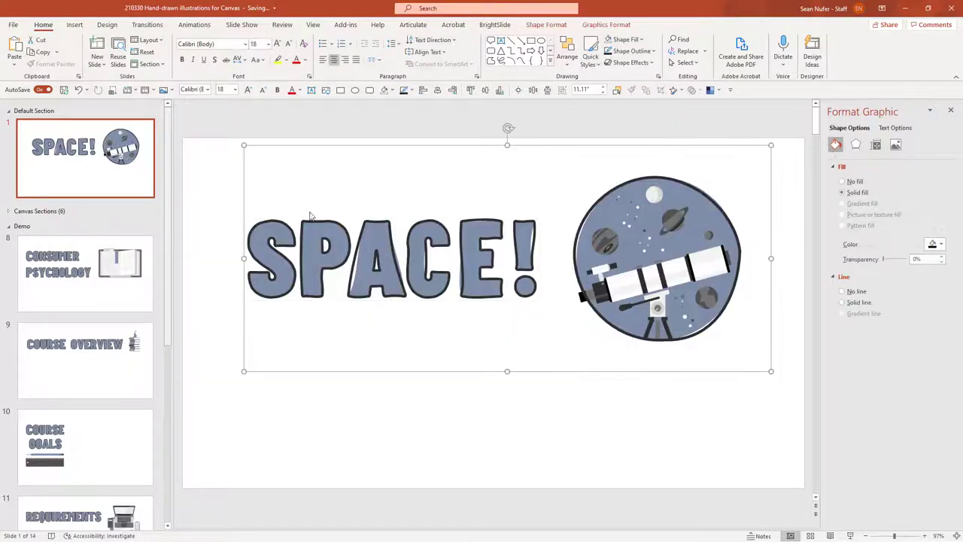
# - Start saving the combined graphic as a picture named space, keeping PNG Portable Network Graphics Format as the file type
pyautogui.rightClick(648, 241)
pyautogui.click(685, 372)
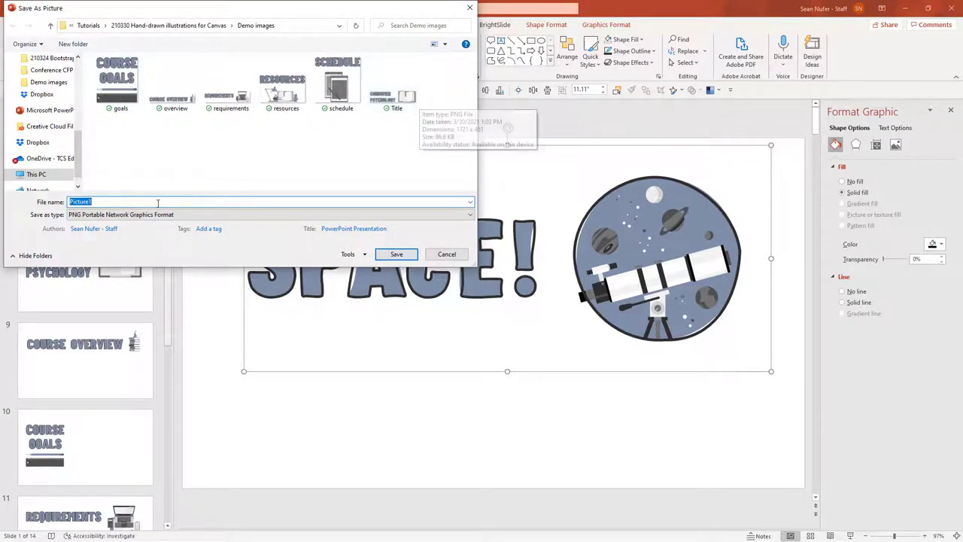
pyautogui.write('s')
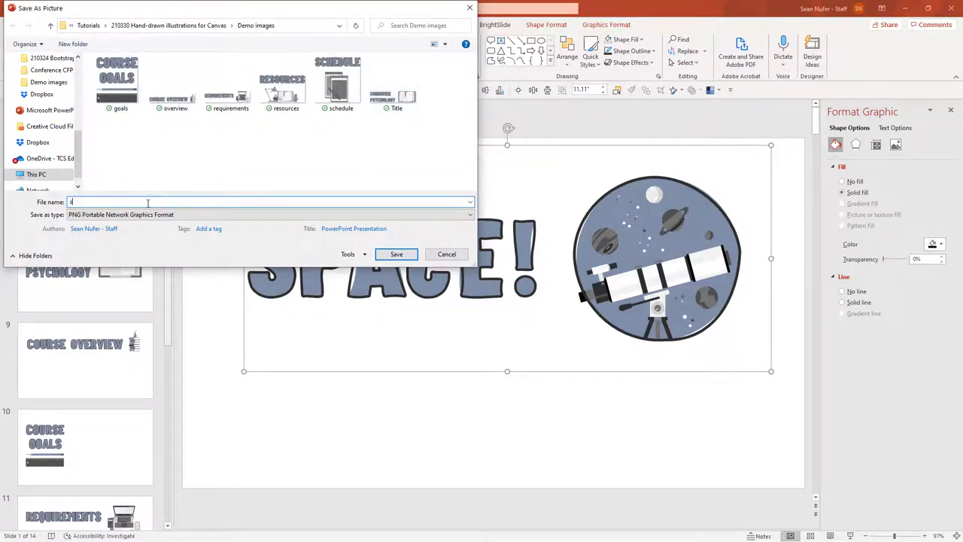
pyautogui.write('pace')
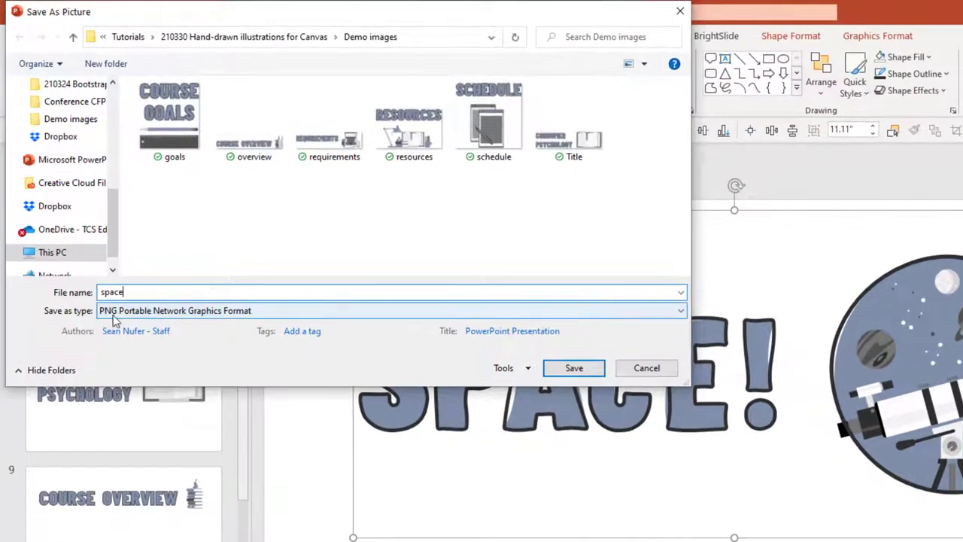
pyautogui.click(125, 314)
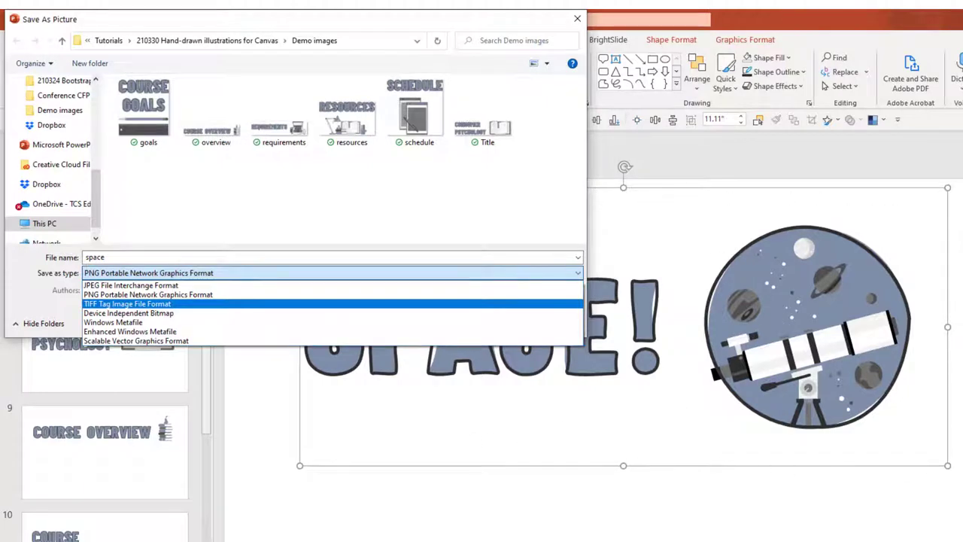
pyautogui.press('Escape')
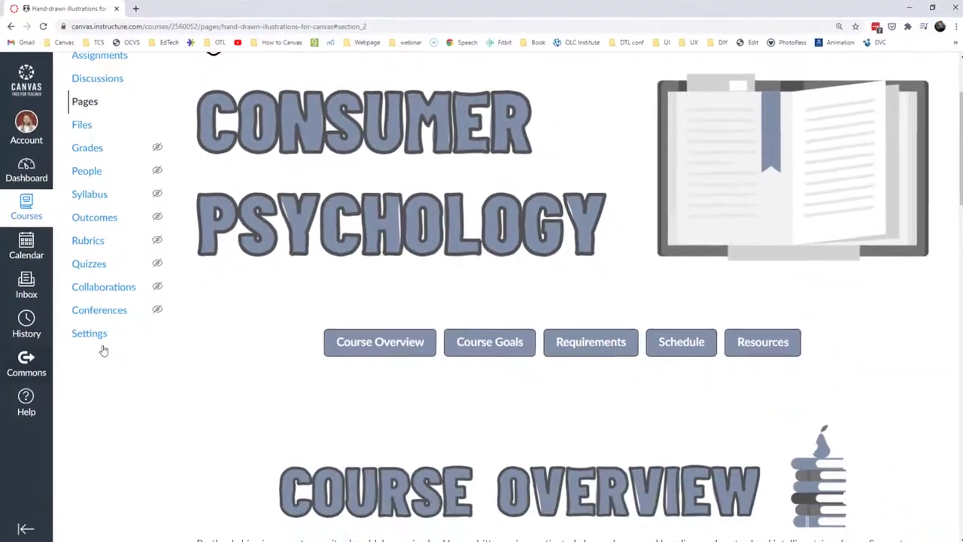
# - Switch to the Canvas page and examine how the transparent Course Goals image sits over the shaded section background
pyautogui.scroll(-6, 496, 302)
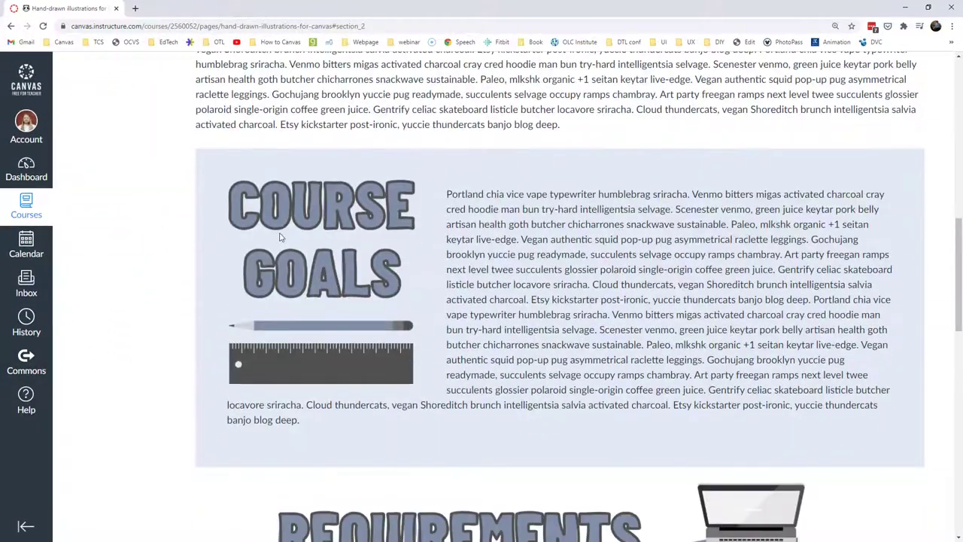
pyautogui.moveTo(304, 211); pyautogui.dragTo(558, 128)
pyautogui.moveTo(330, 205); pyautogui.dragTo(202, 161)
pyautogui.scroll(-3, 424, 413)
pyautogui.scroll(3, 423, 413)
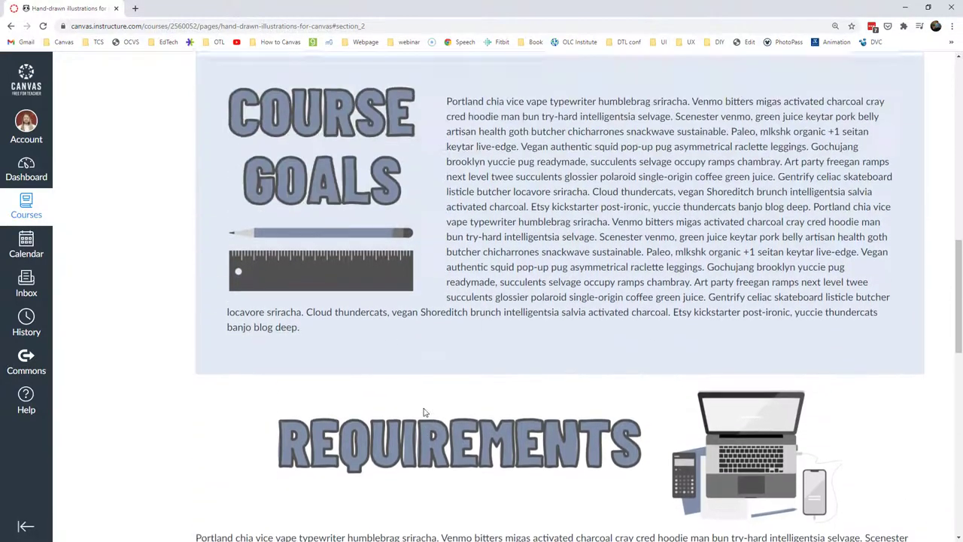
pyautogui.moveTo(301, 218); pyautogui.dragTo(644, 49)
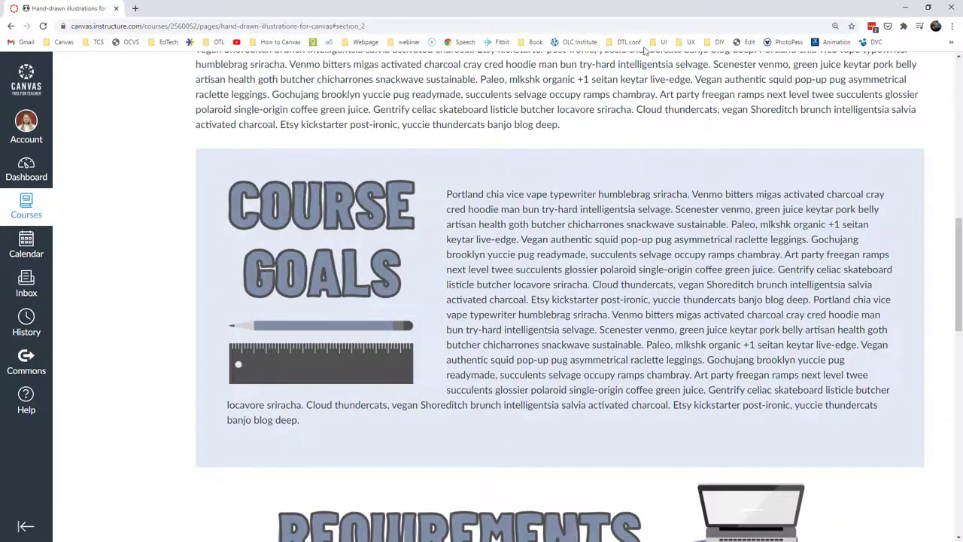
pyautogui.click(909, 8)
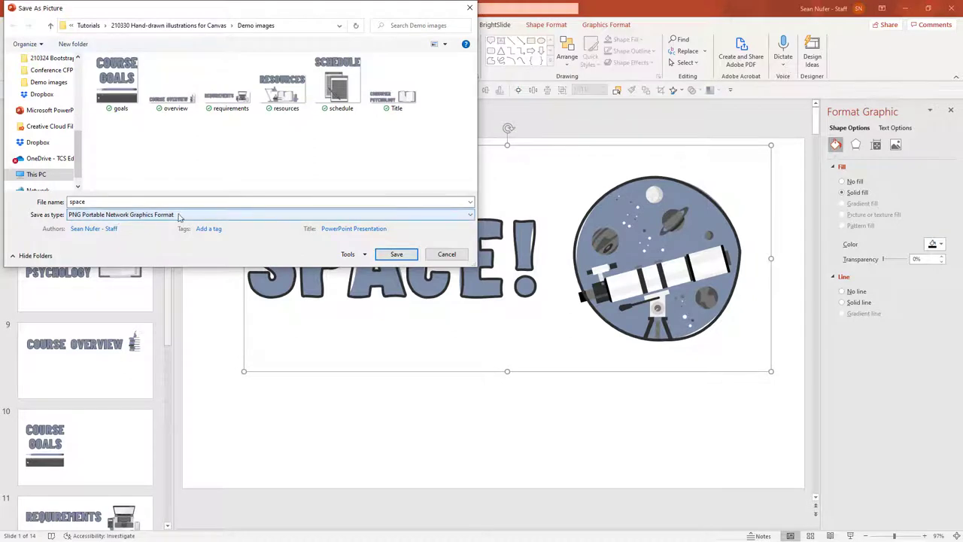
# - Save the picture in the Demo images folder and open space.png from File Explorer in Photos
pyautogui.click(396, 255)
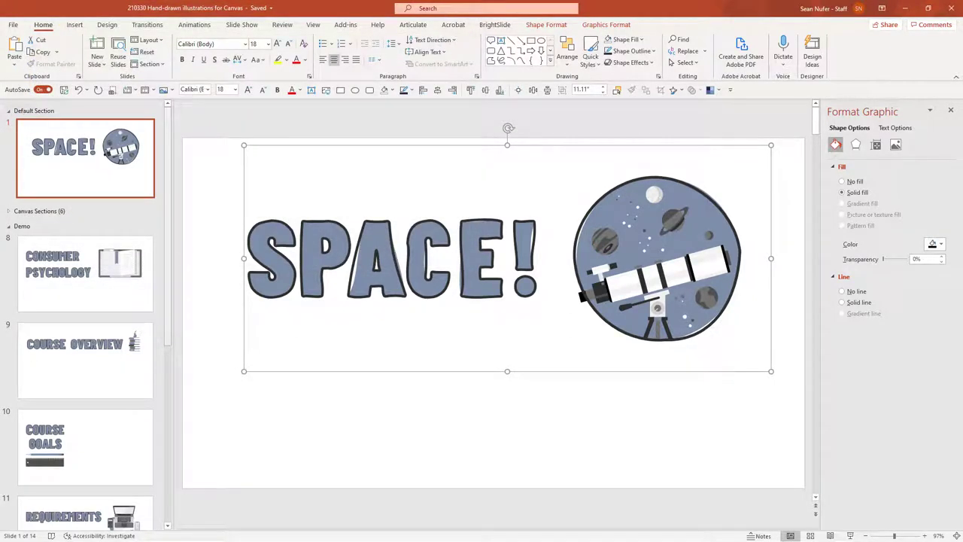
pyautogui.hotkey('alt', 'Tab')
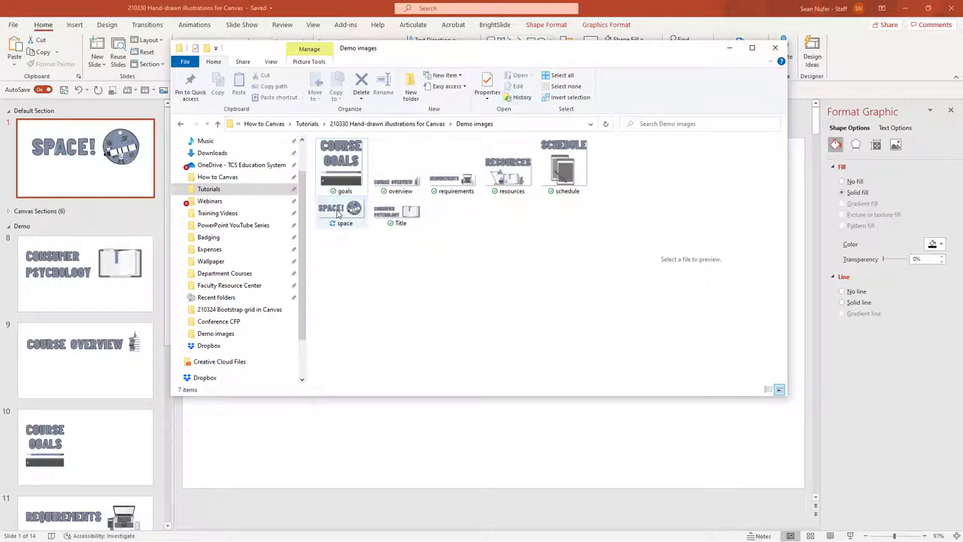
pyautogui.click(337, 214)
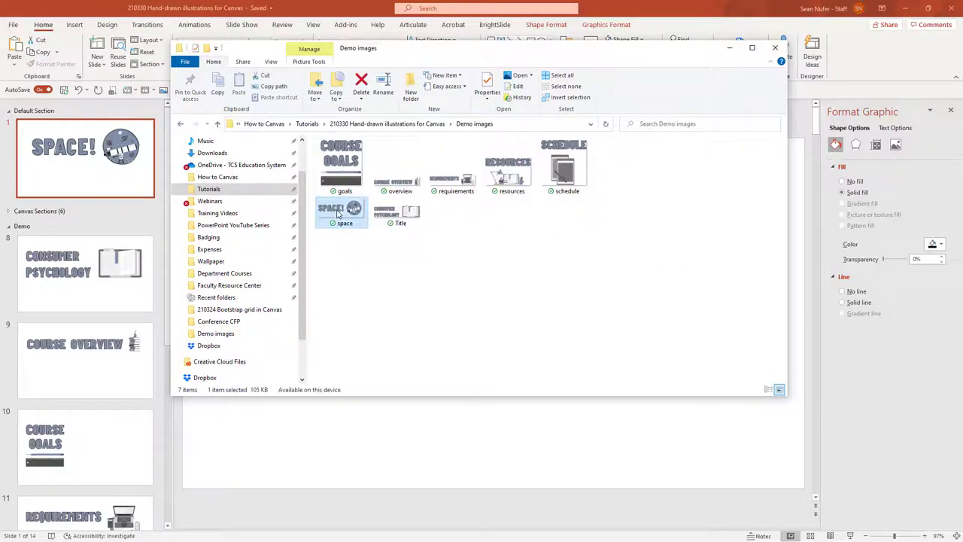
pyautogui.doubleClick(338, 215)
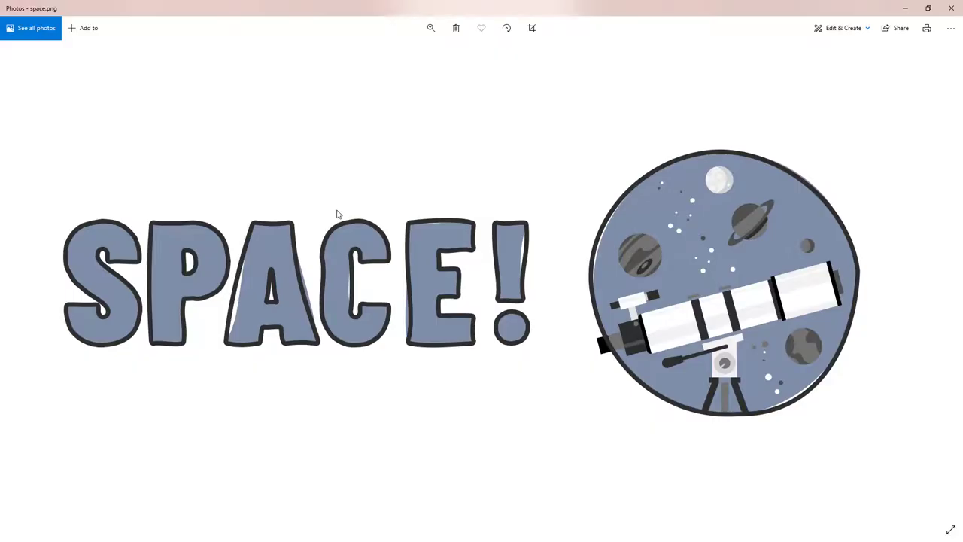
# - Crop the empty margins around the SPACE! graphic close to the telescope circle and save over the original file
pyautogui.click(532, 28)
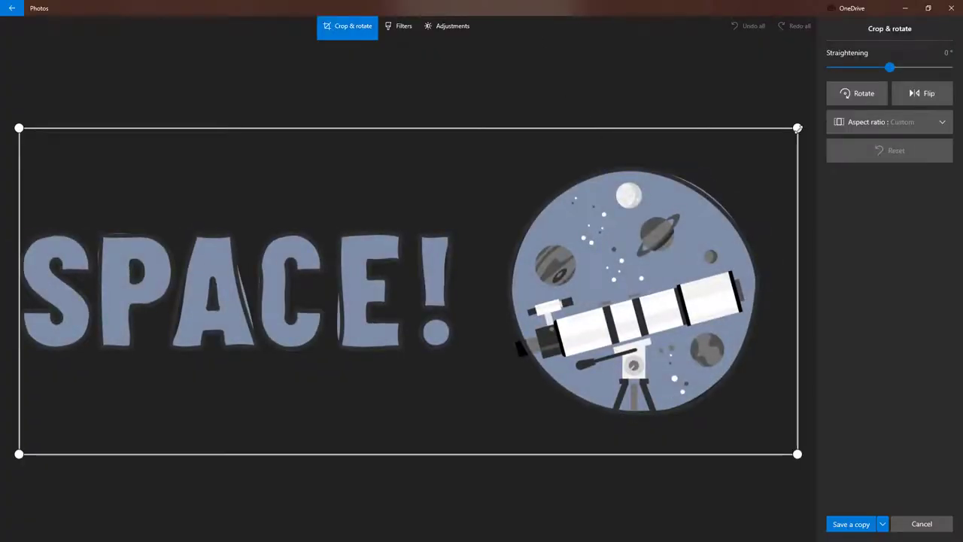
pyautogui.moveTo(798, 129); pyautogui.dragTo(761, 163)
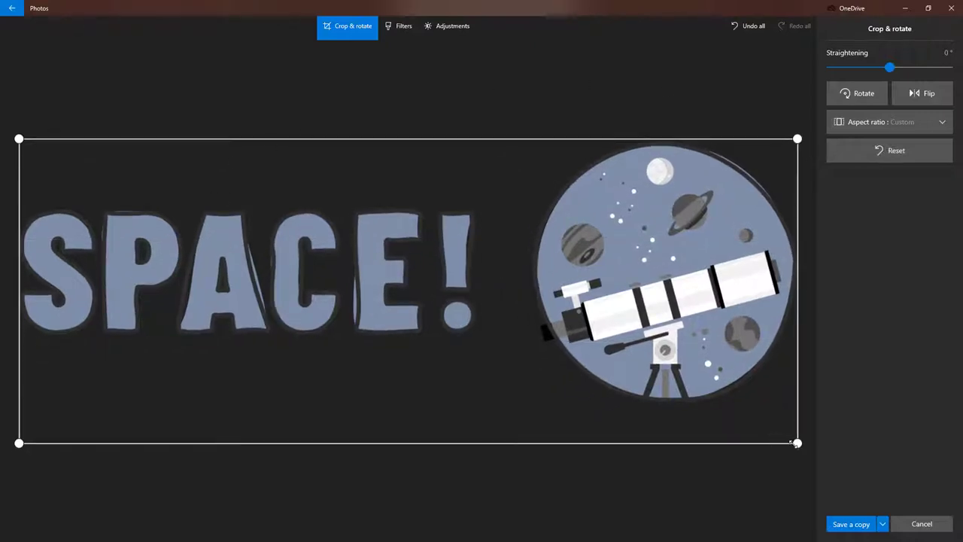
pyautogui.moveTo(796, 443); pyautogui.dragTo(795, 404)
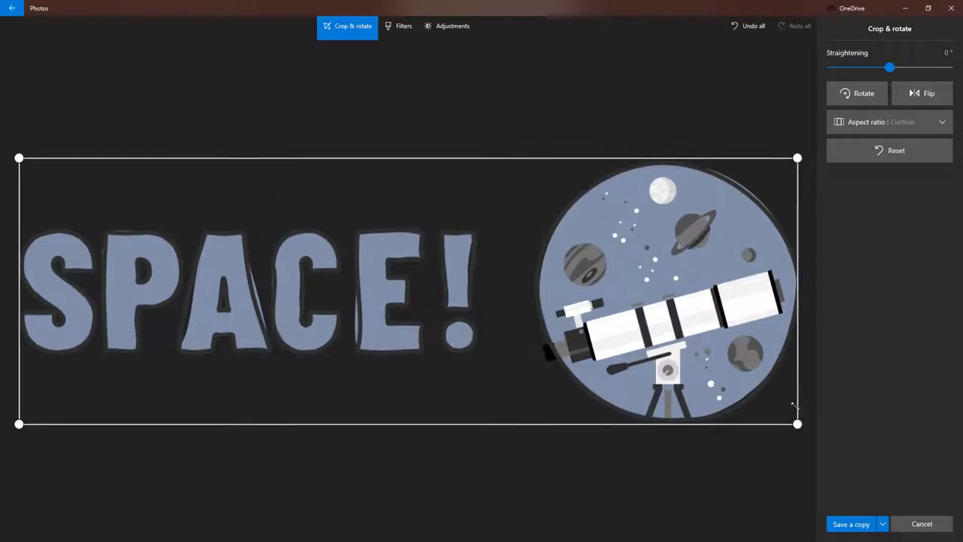
pyautogui.click(883, 524)
pyautogui.click(869, 508)
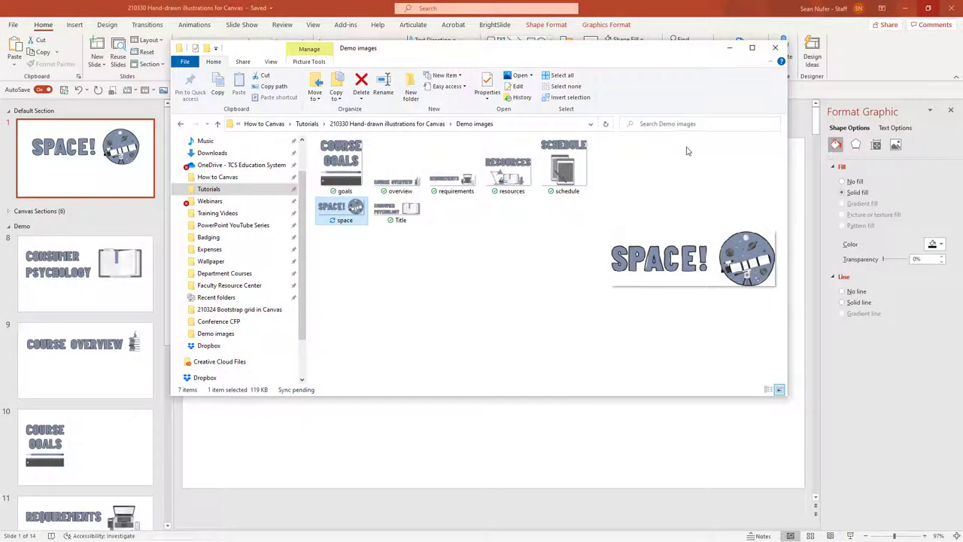
# - Return to PowerPoint, expand the Canvas Sections slides, and select the CONSUMER PSYCHOLOGY heading text on slide 2
pyautogui.click(729, 48)
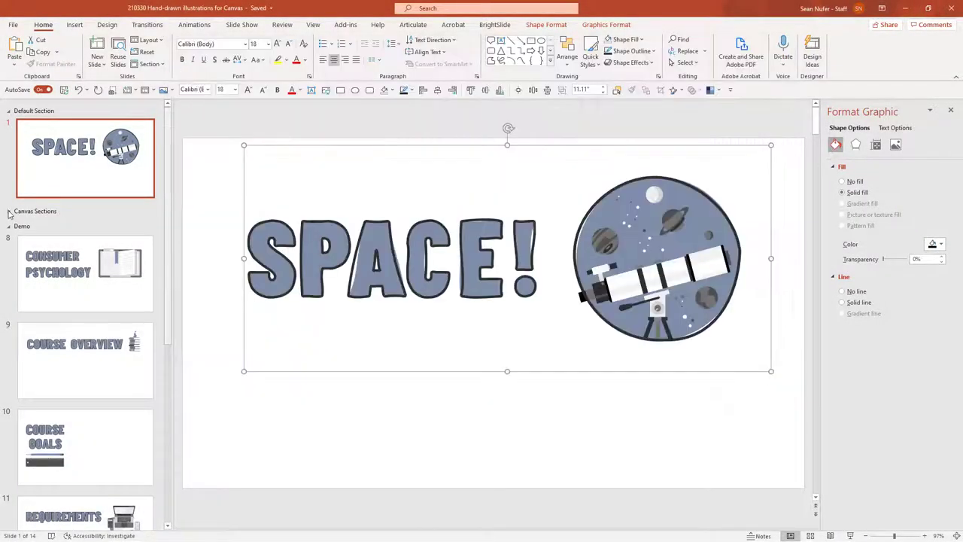
pyautogui.click(10, 211)
pyautogui.click(57, 261)
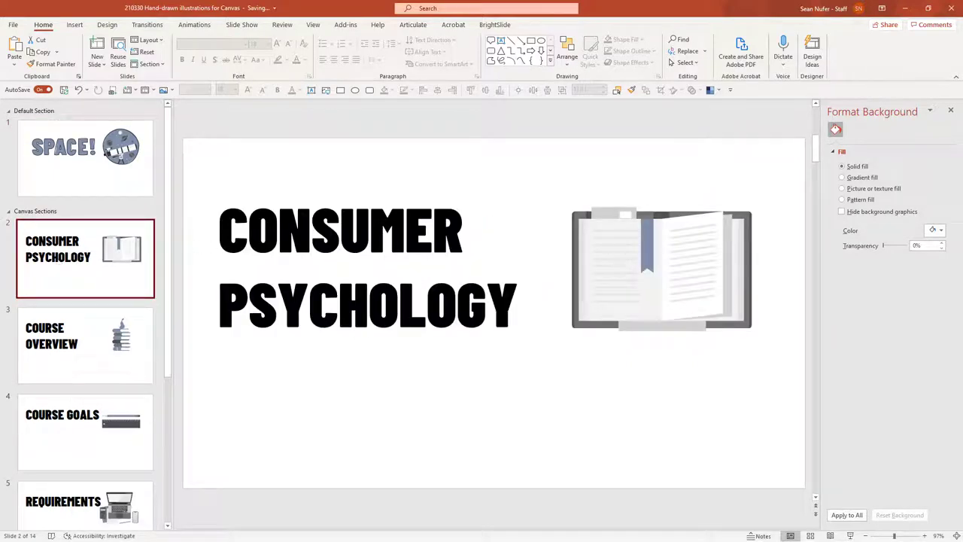
pyautogui.click(311, 229)
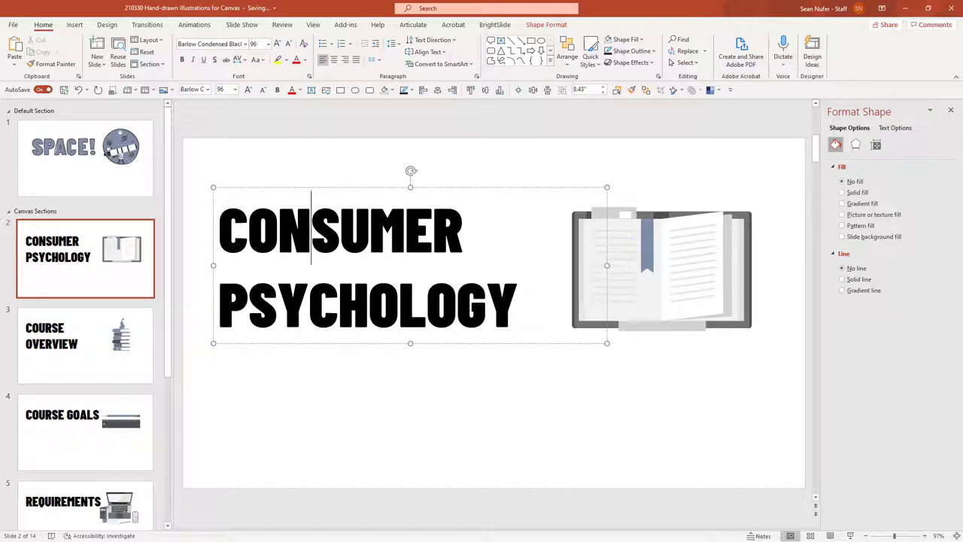
pyautogui.moveTo(278, 229); pyautogui.dragTo(500, 328)
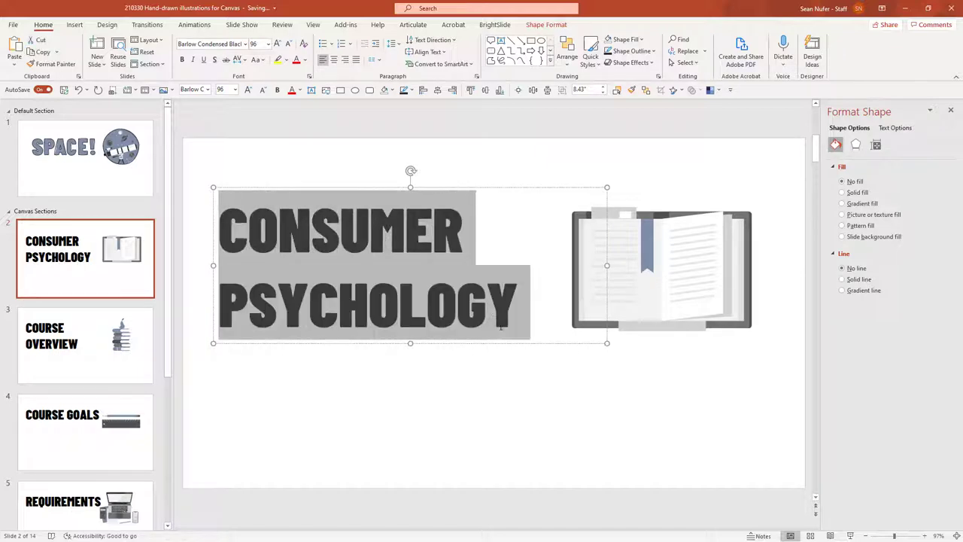
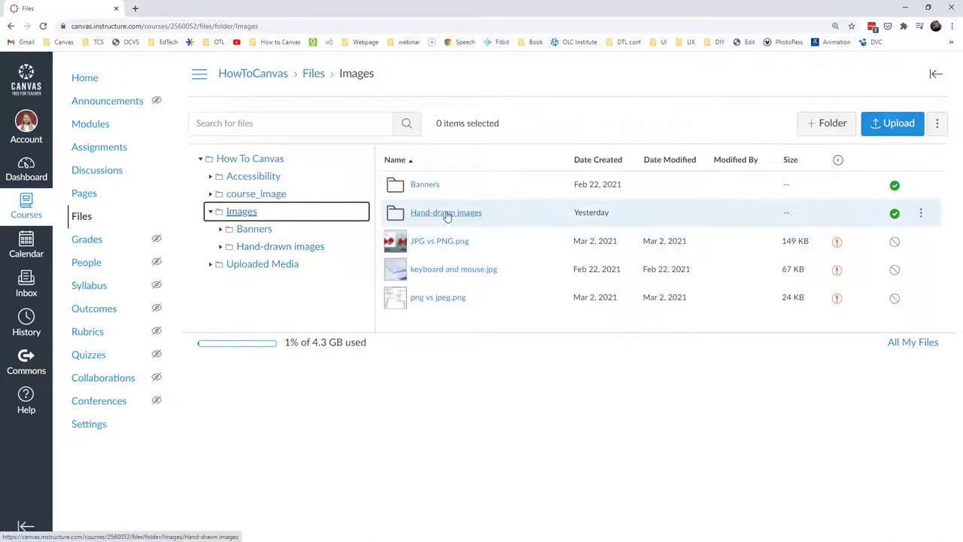
# - Open the Hand-drawn images folder in Canvas Files and try to add all pictures from the Demo images folder
pyautogui.click(446, 213)
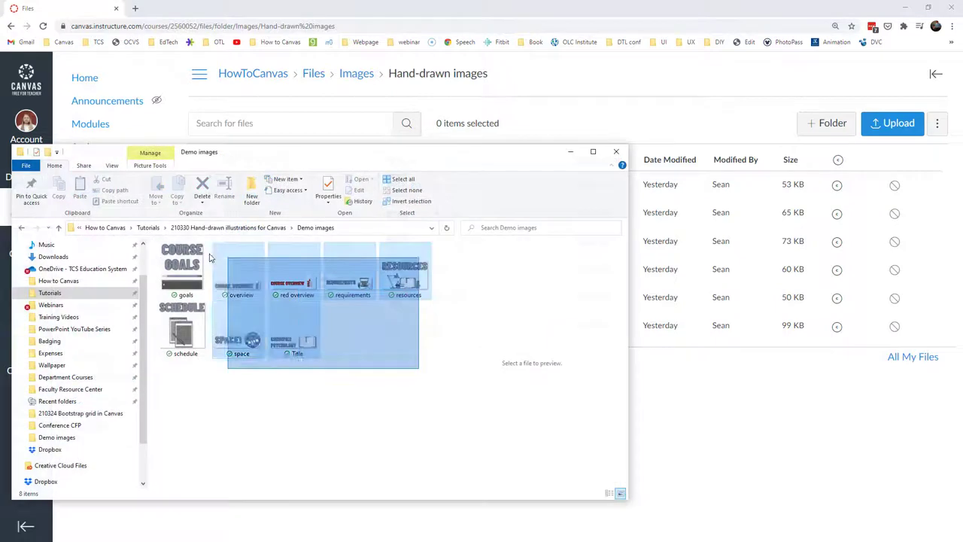
pyautogui.moveTo(194, 247); pyautogui.dragTo(172, 244)
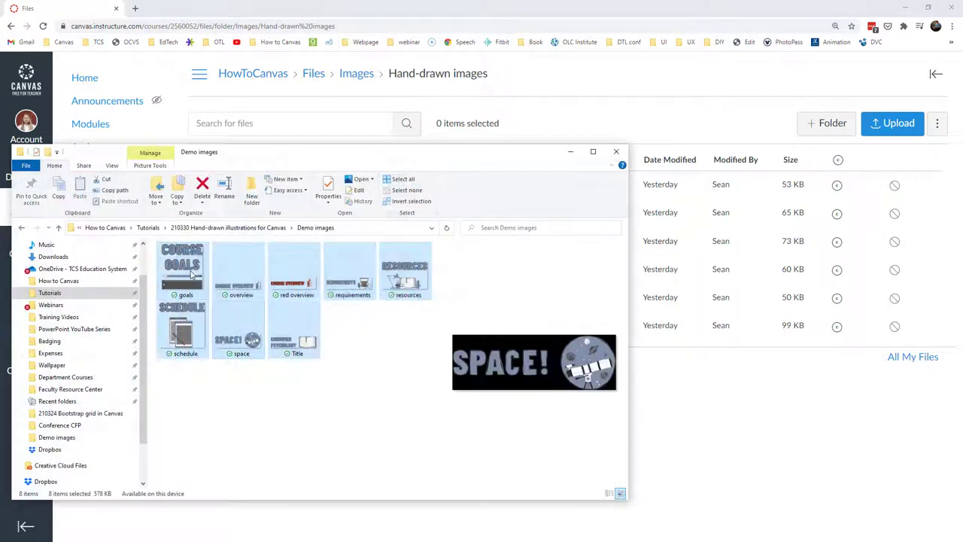
pyautogui.moveTo(191, 276); pyautogui.dragTo(735, 232)
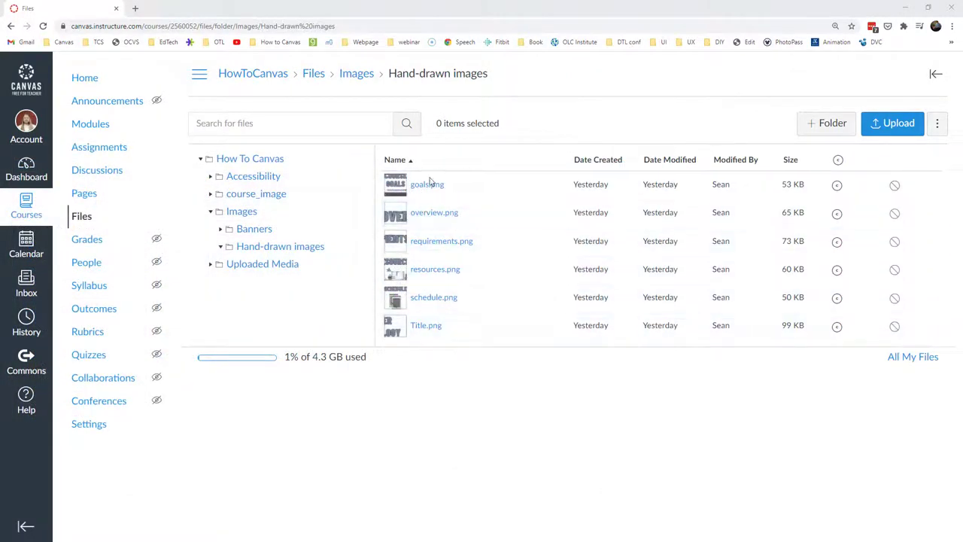
# - Open the usage rights settings for goals.png in the Hand-drawn images folder
pyautogui.click(836, 184)
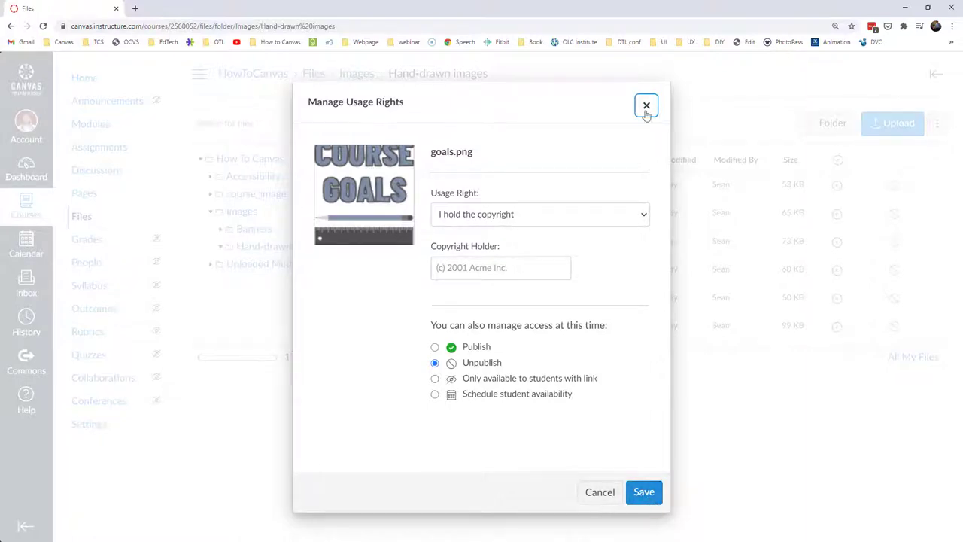
# - Open the Hand-drawn illustrations for Canvas page for editing and list the course images available for insertion
pyautogui.click(647, 105)
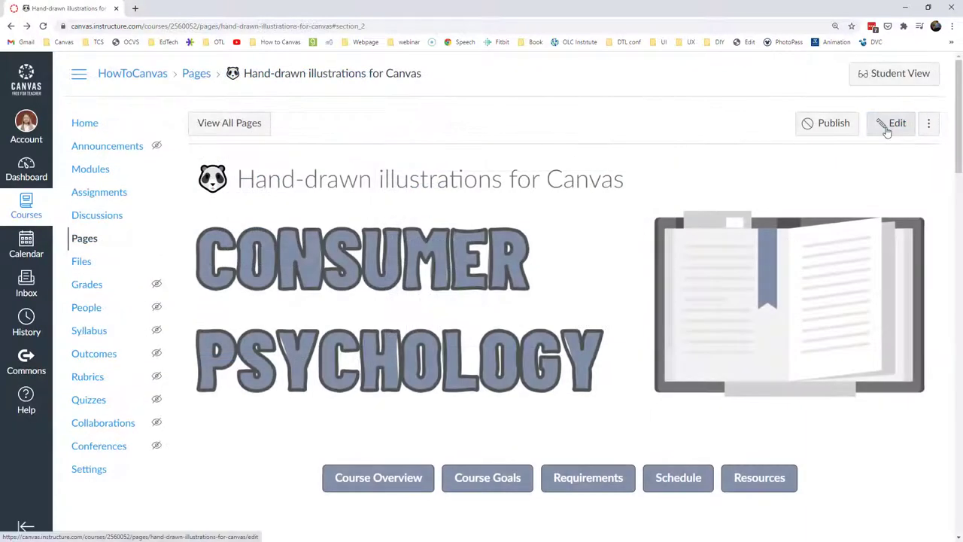
pyautogui.click(889, 124)
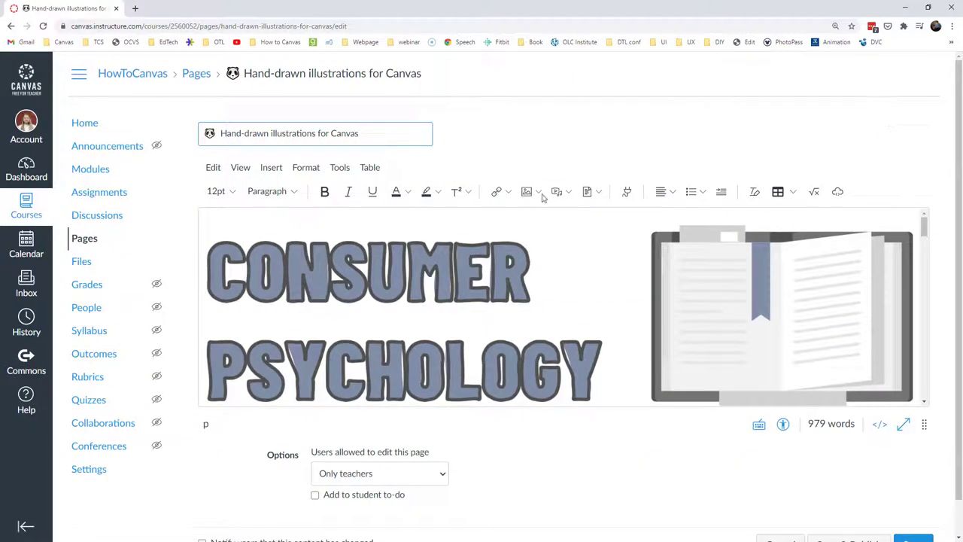
pyautogui.click(538, 192)
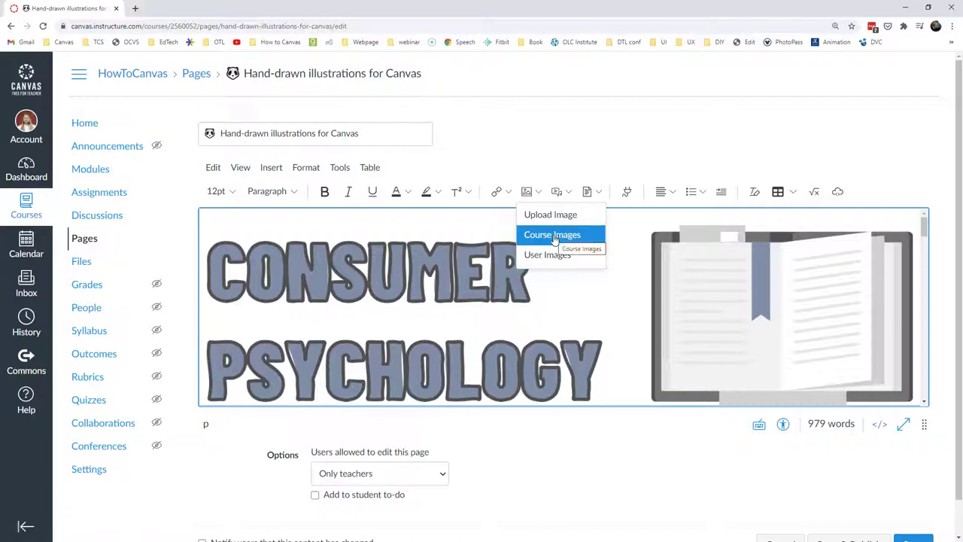
pyautogui.click(554, 236)
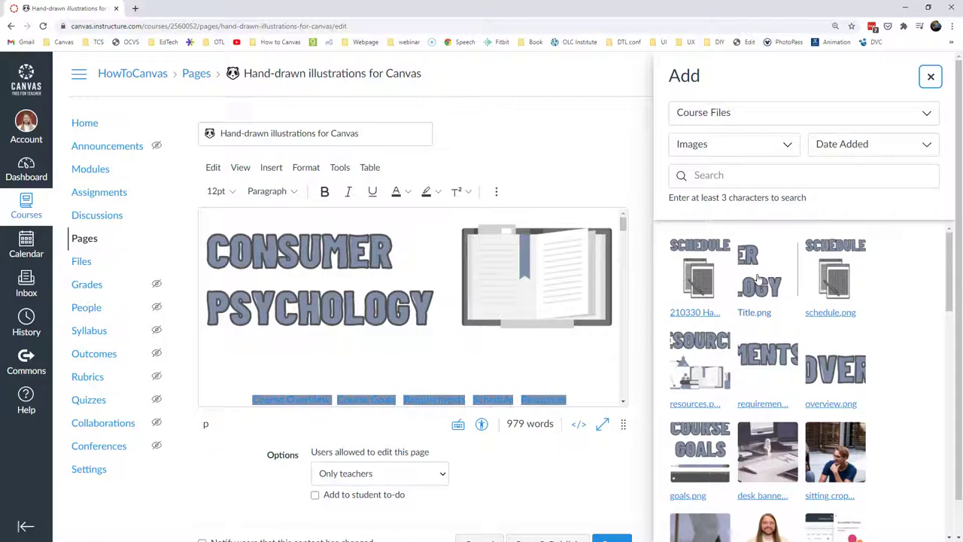
# - Leave the course images list and expand the page editor to full screen
pyautogui.click(515, 289)
pyautogui.scroll(-3, 741, 304)
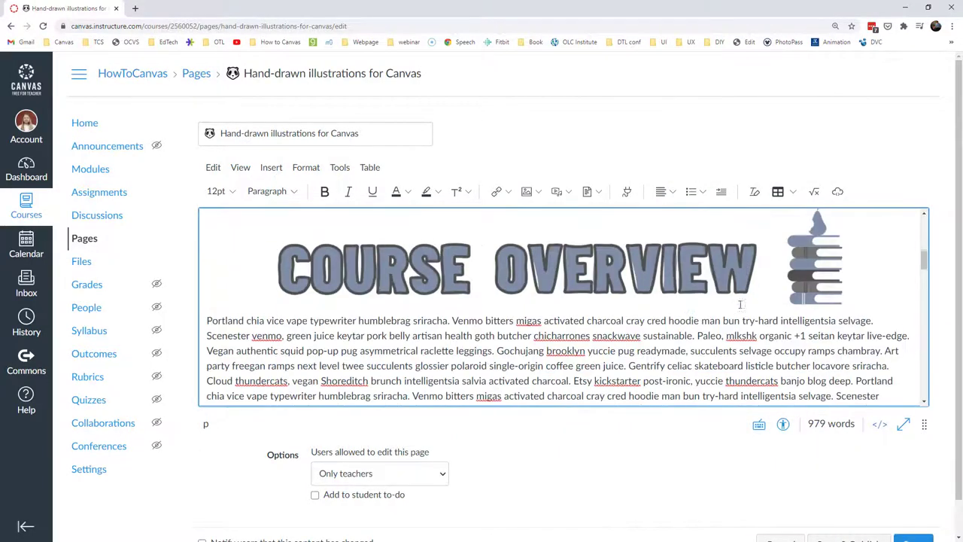
pyautogui.scroll(-4, 741, 304)
pyautogui.scroll(1, 281, 280)
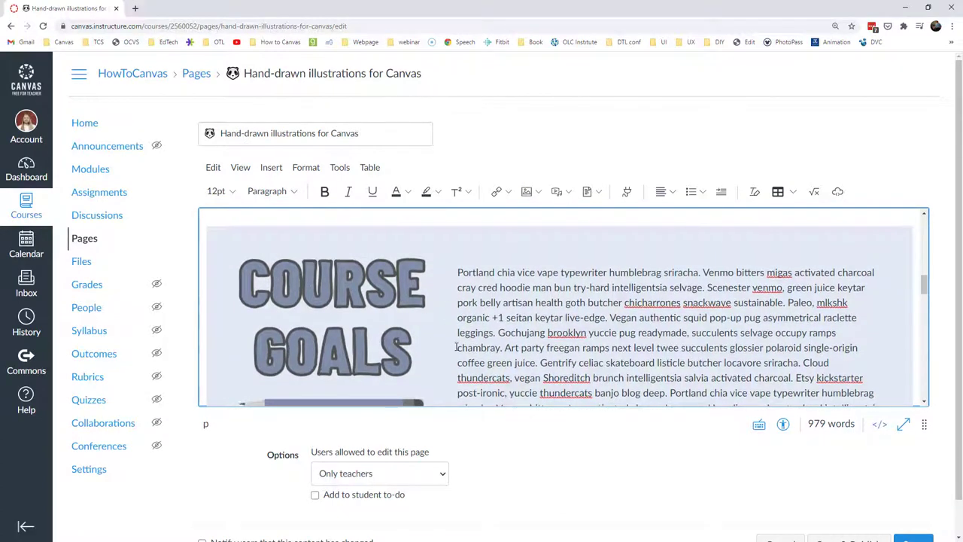
pyautogui.scroll(-2, 384, 337)
pyautogui.click(903, 425)
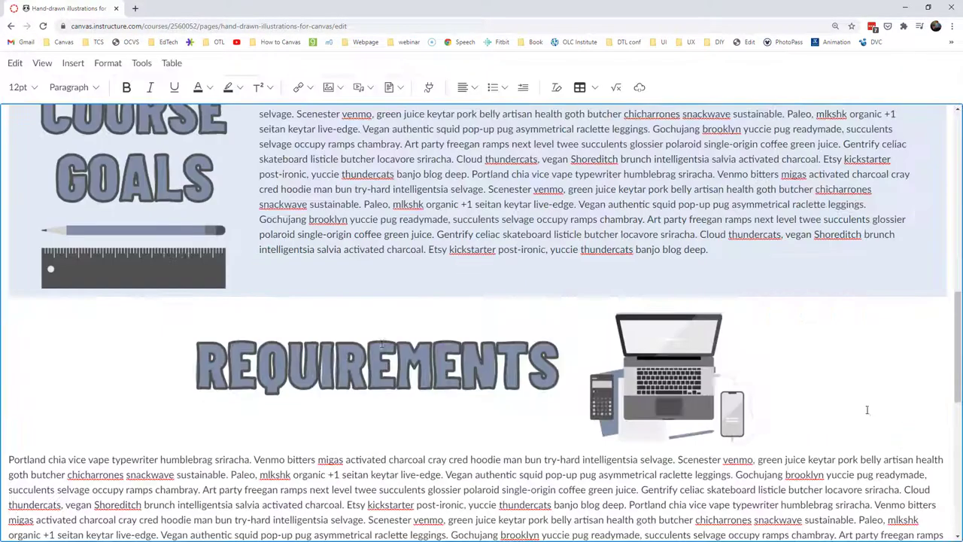
# - Sample the blue fill of the COURSE GOALS lettering with the screen colour picker, copying #808FA8
pyautogui.scroll(4, 63, 277)
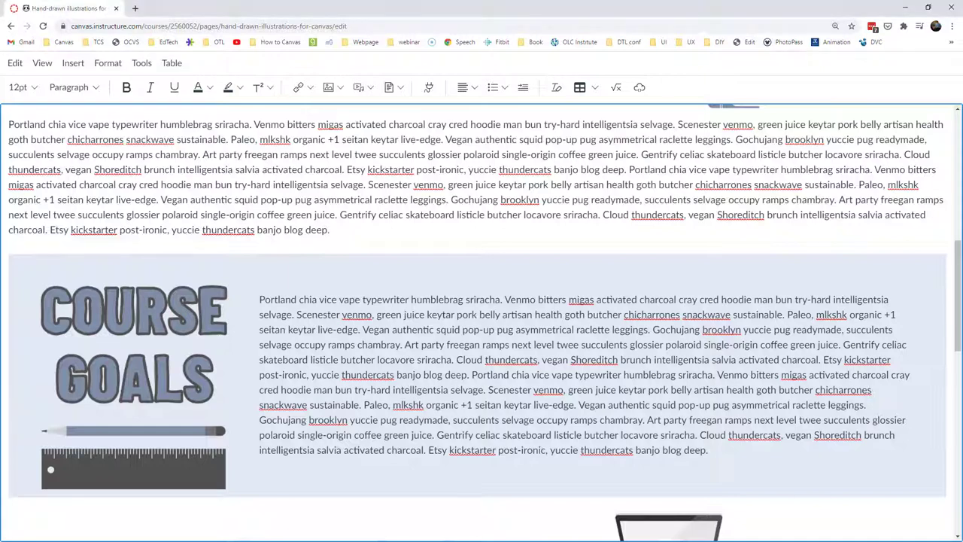
pyautogui.press('super+shift+c')
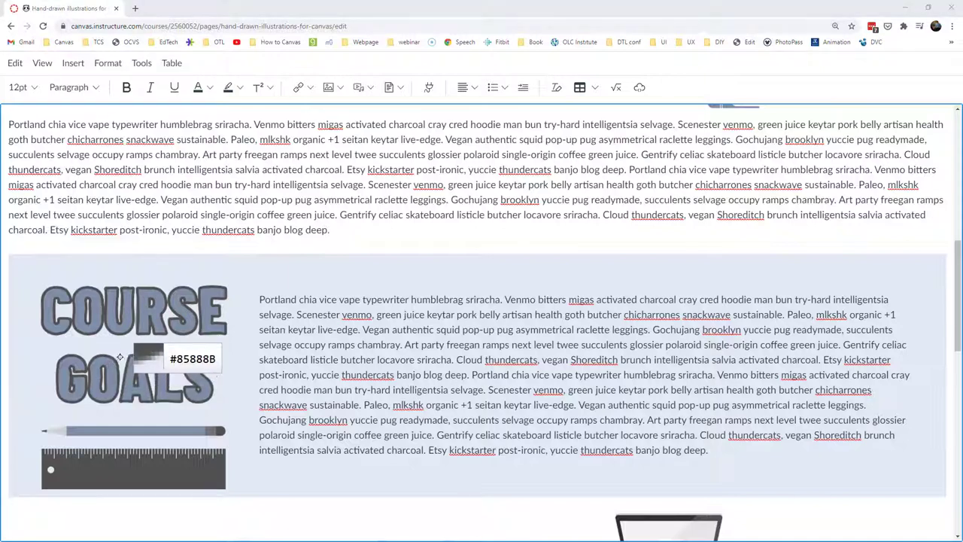
pyautogui.click(143, 304)
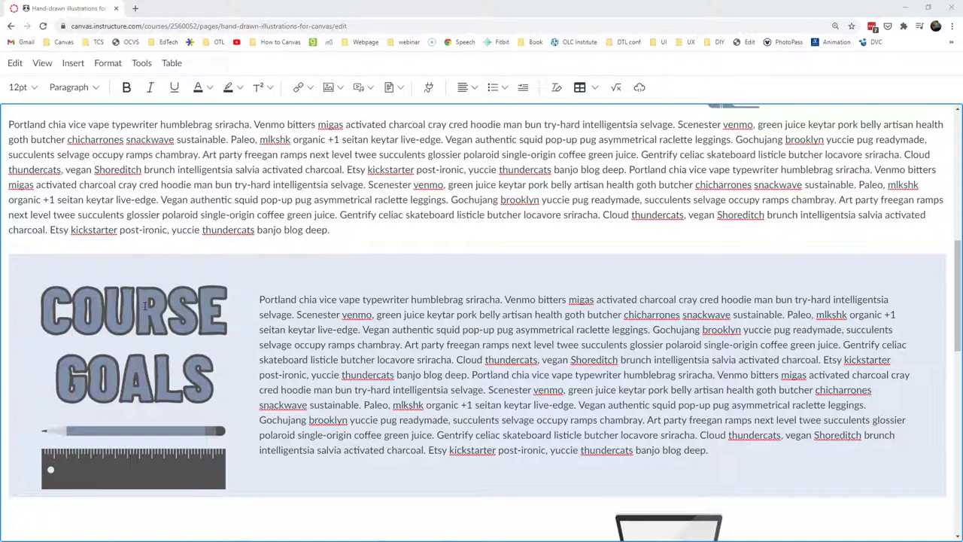
# - Open the Coolors palette generator in a new browser tab and set the middle colour to #808FA8
pyautogui.click(135, 8)
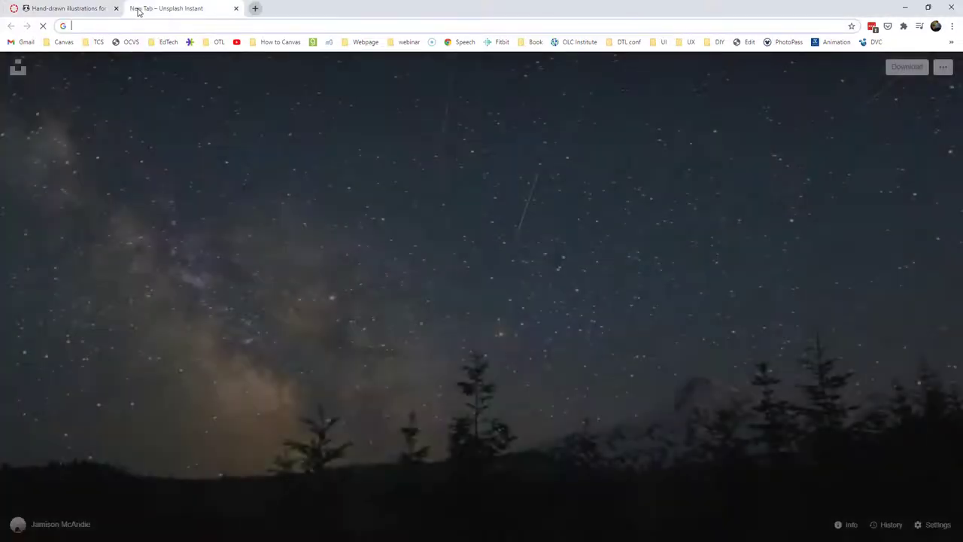
pyautogui.write('coo')
pyautogui.press('Return')
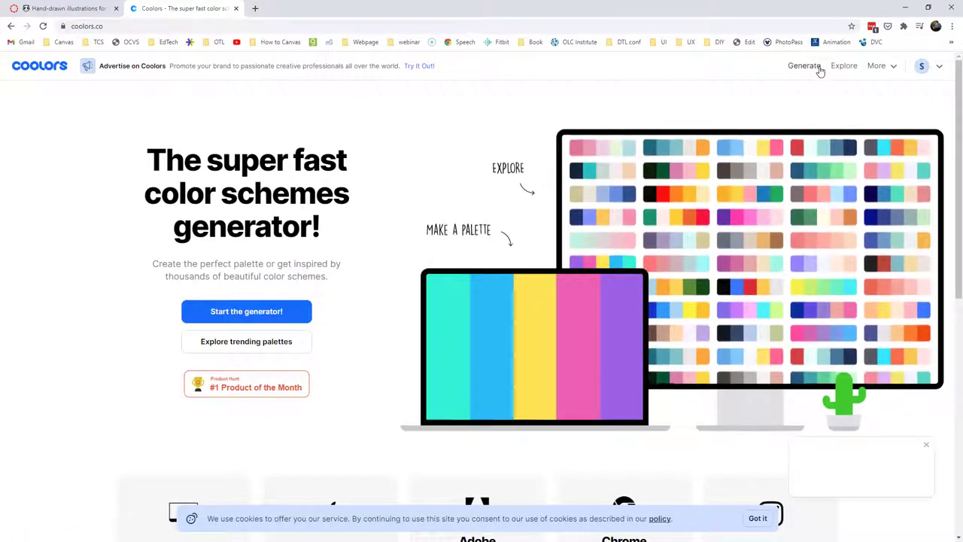
pyautogui.click(804, 65)
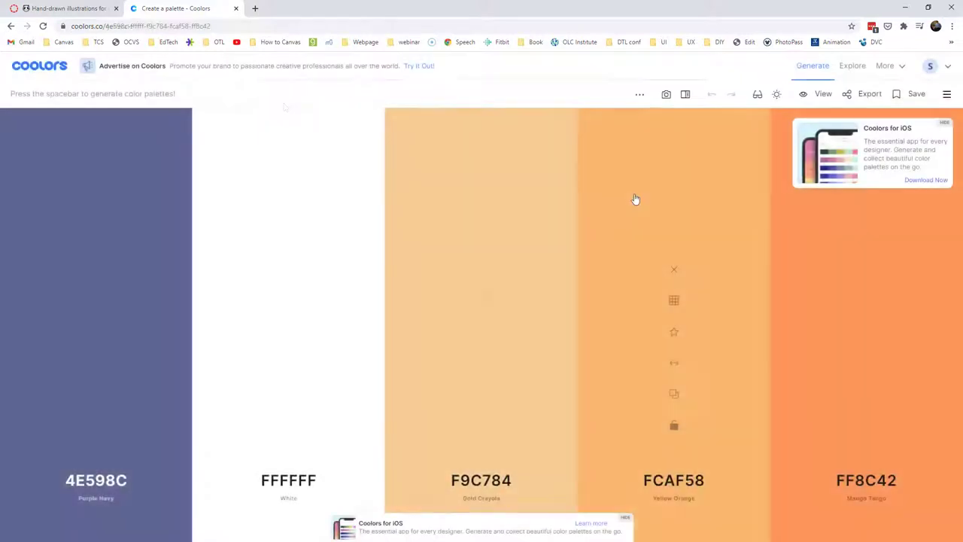
pyautogui.click(480, 480)
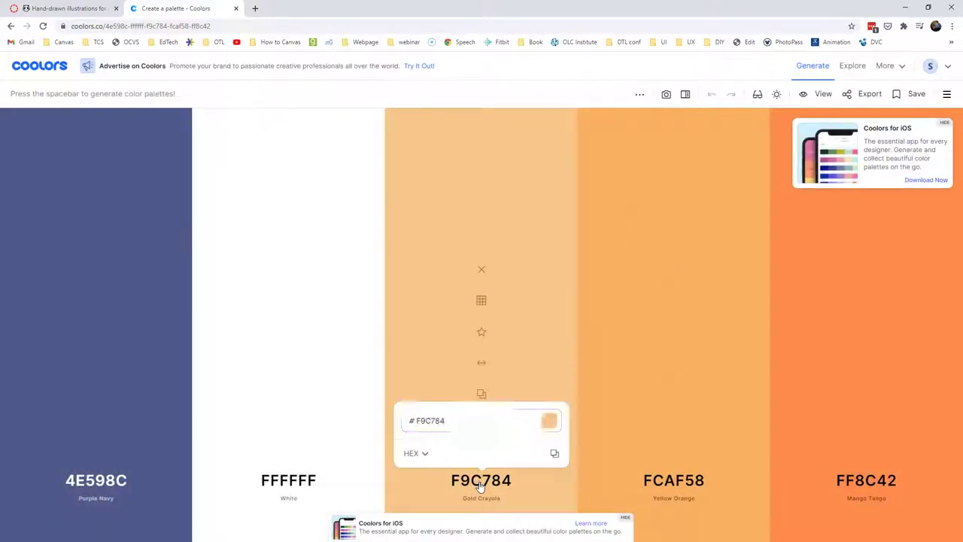
pyautogui.hotkey('ctrl', 'v')
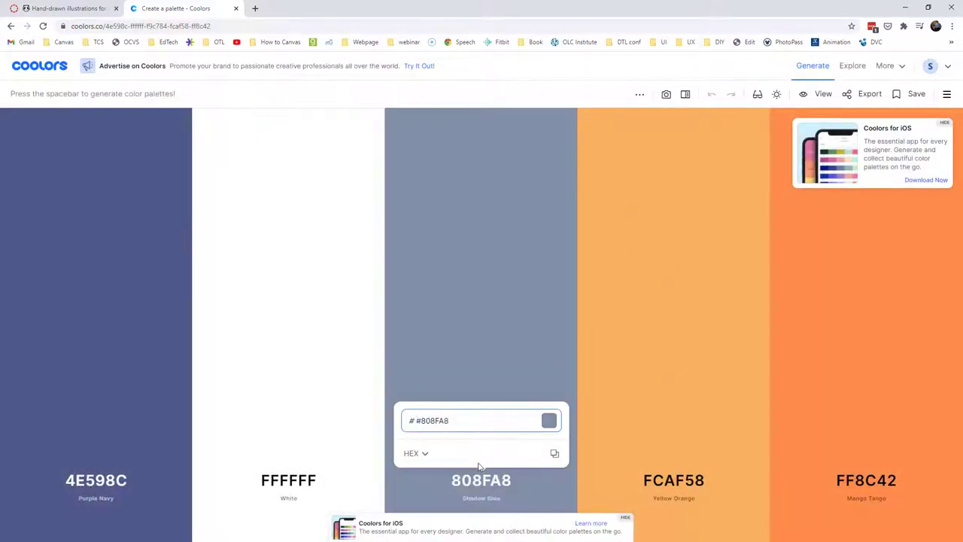
pyautogui.press('Return')
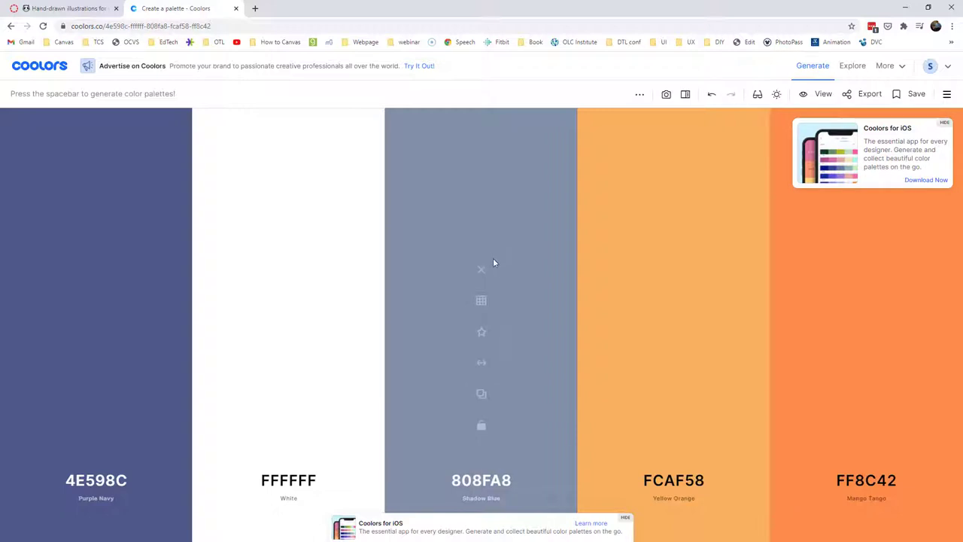
# - Try the light shade DBDFE6 and the dark shade 212730 for the middle palette colour
pyautogui.click(482, 301)
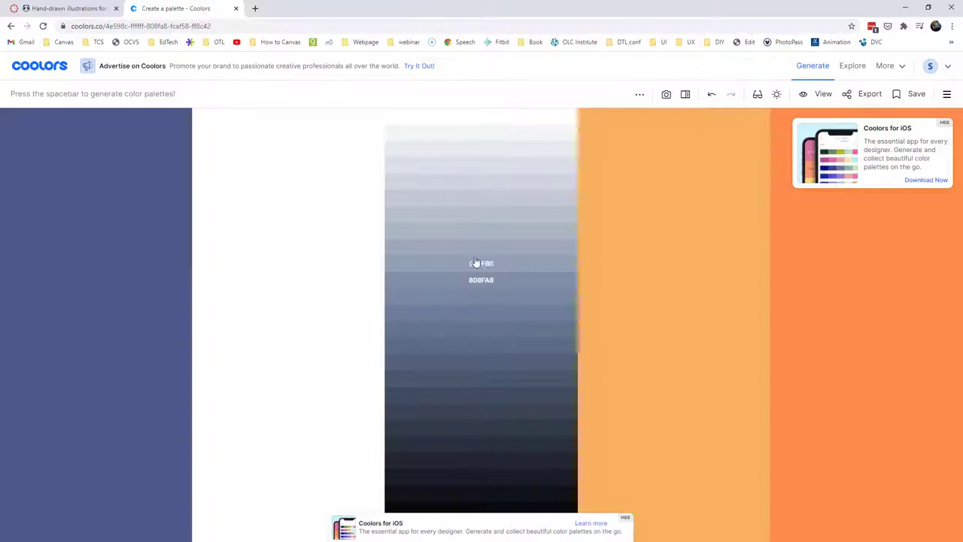
pyautogui.click(466, 167)
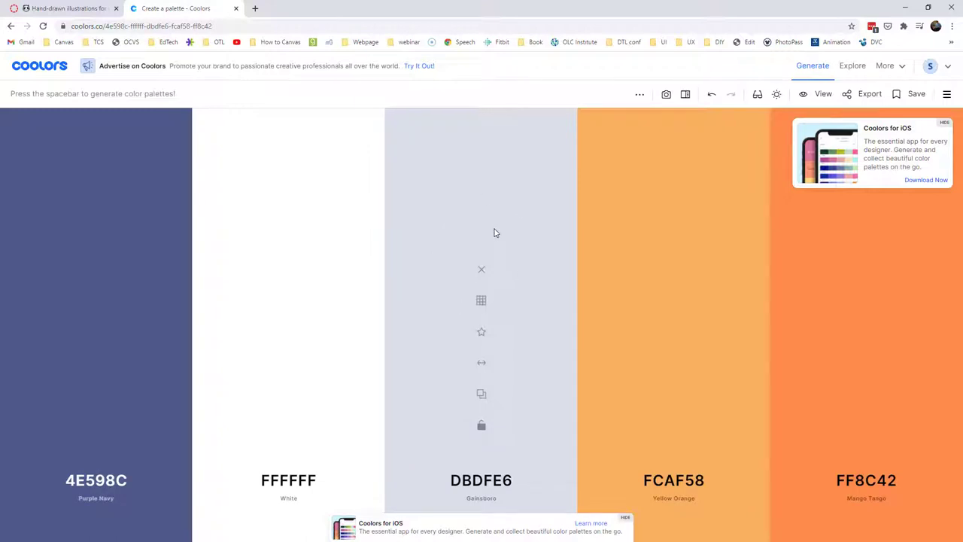
pyautogui.click(482, 301)
pyautogui.click(468, 468)
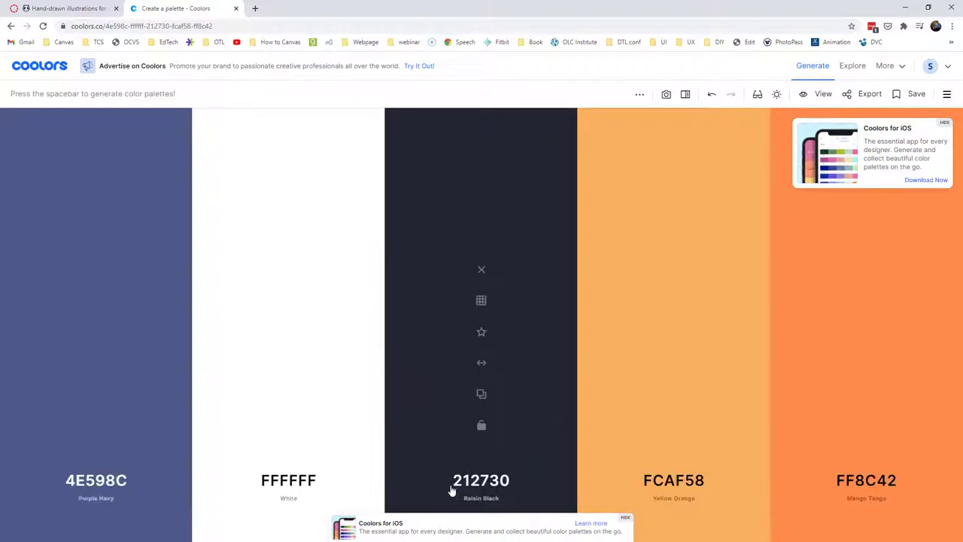
# - Change the middle palette colour to the light shade DBDFE6 and copy its hex code
pyautogui.click(481, 300)
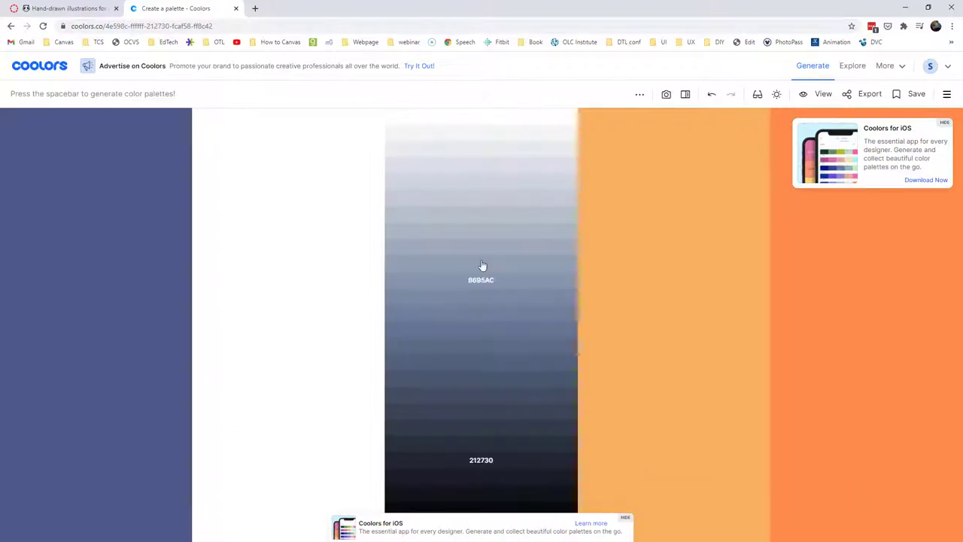
pyautogui.click(468, 174)
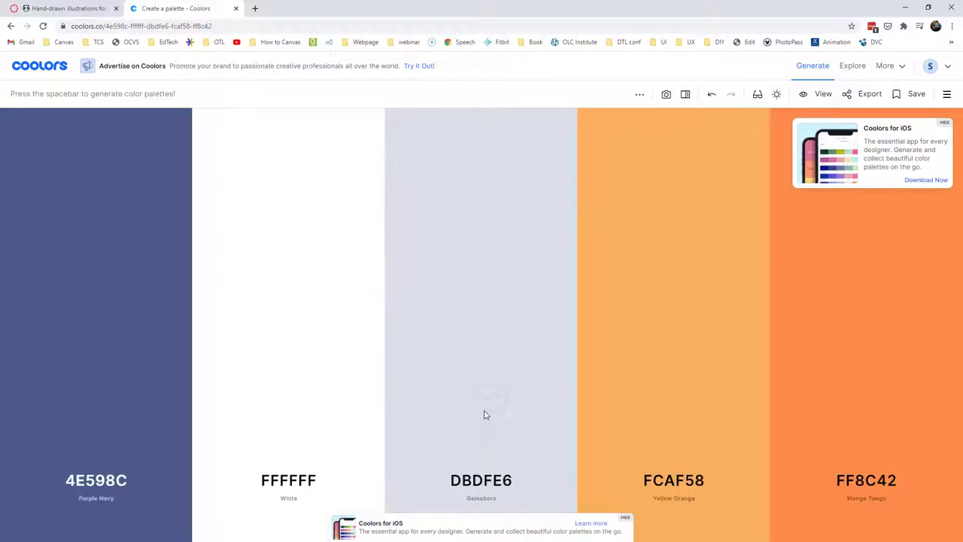
pyautogui.click(481, 395)
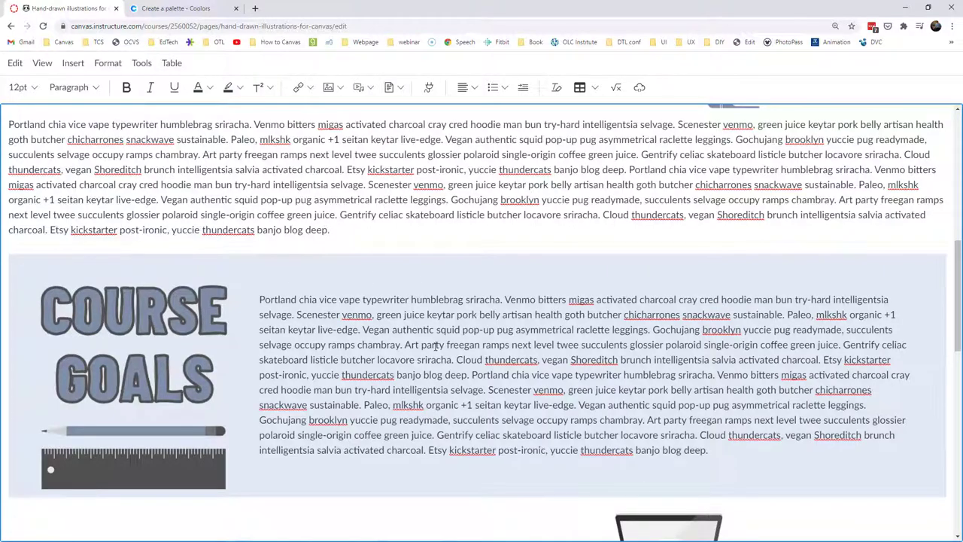
# - Return to the Canvas page editor and show the page's HTML code in full screen
pyautogui.scroll(10, 812, 305)
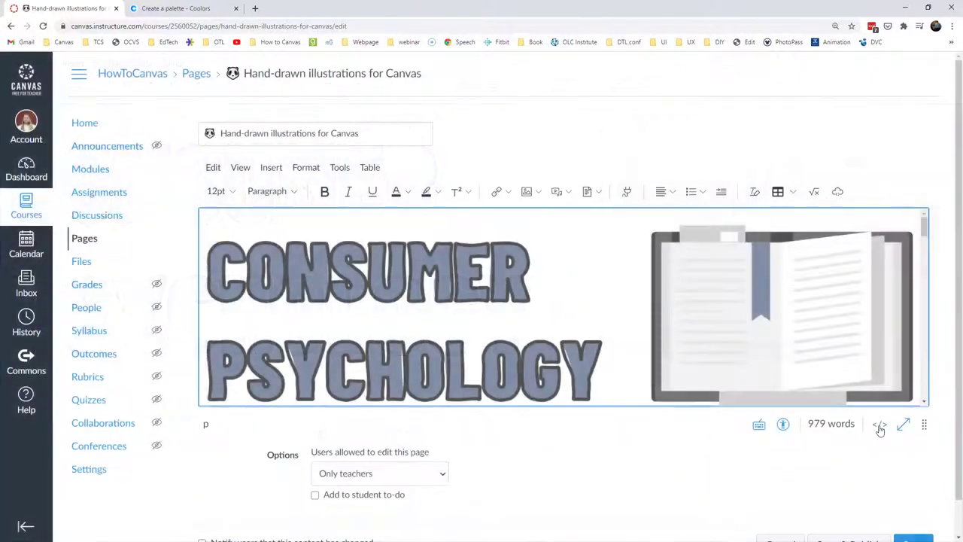
pyautogui.click(879, 427)
pyautogui.click(903, 427)
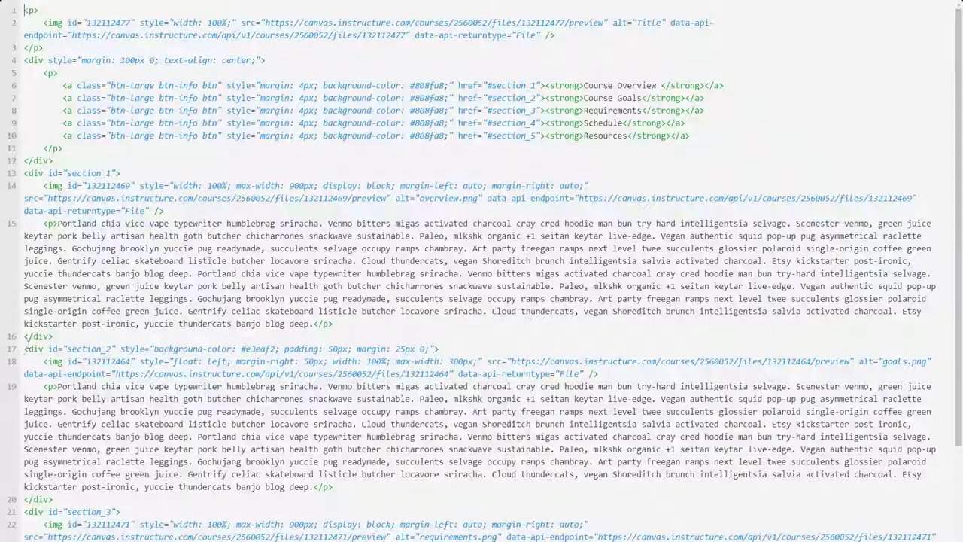
# - Examine the section_2 div in the HTML, including its id, background colour, padding and margin styles and its extent
pyautogui.moveTo(24, 349); pyautogui.dragTo(115, 349)
pyautogui.click(49, 349)
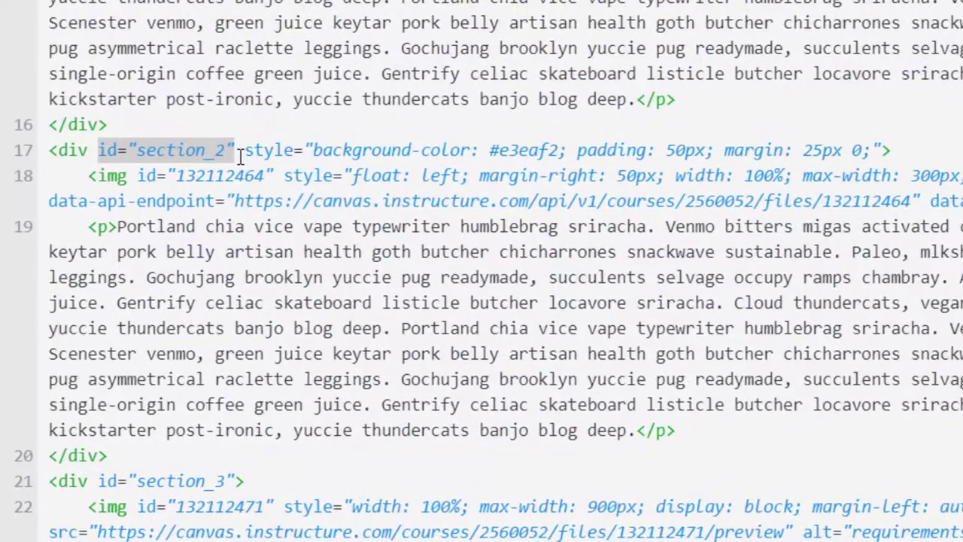
pyautogui.moveTo(240, 156); pyautogui.dragTo(99, 150)
pyautogui.click(245, 150)
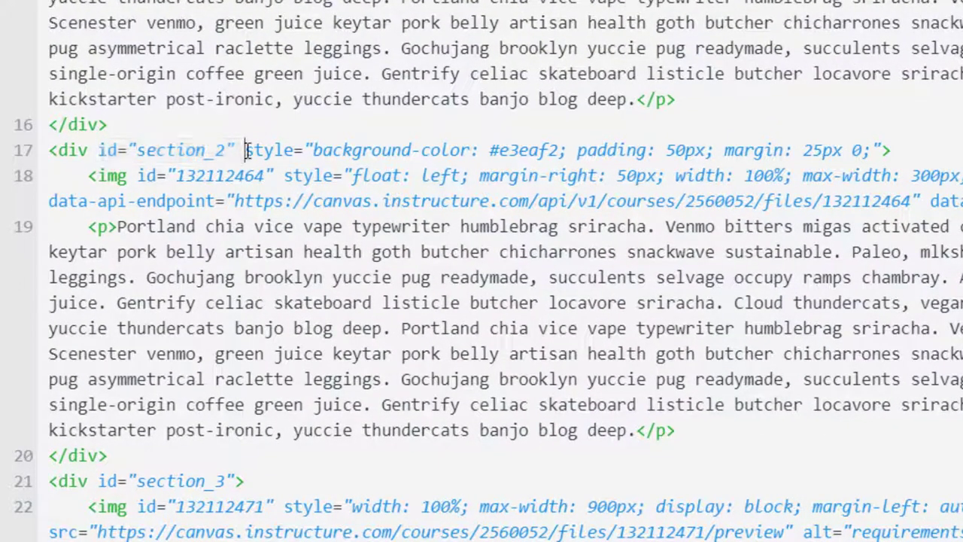
pyautogui.moveTo(245, 149); pyautogui.dragTo(880, 151)
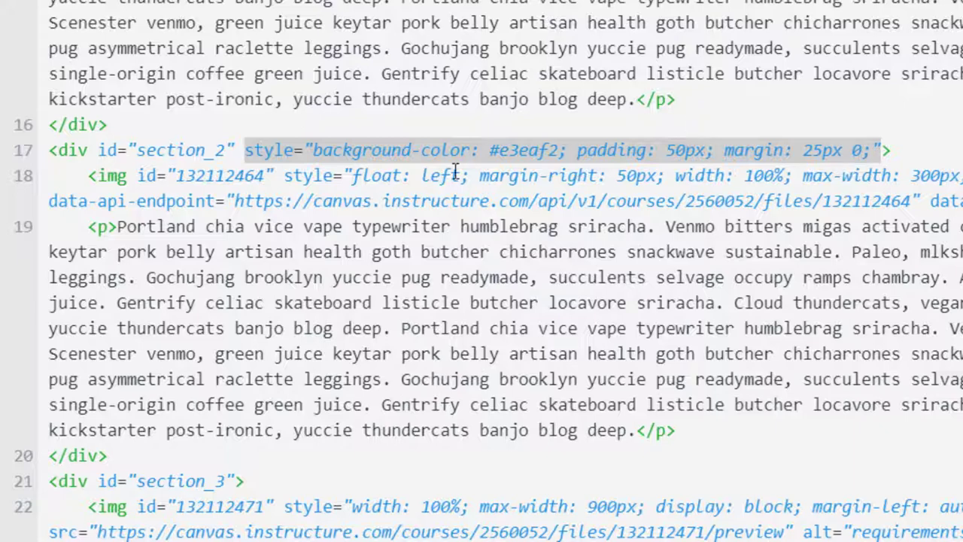
pyautogui.click(247, 150)
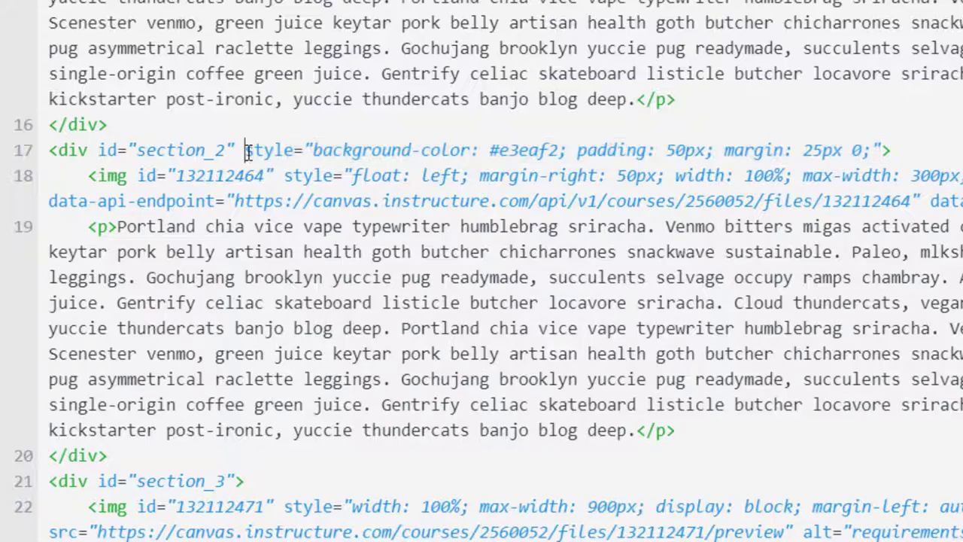
pyautogui.moveTo(313, 150); pyautogui.dragTo(558, 149)
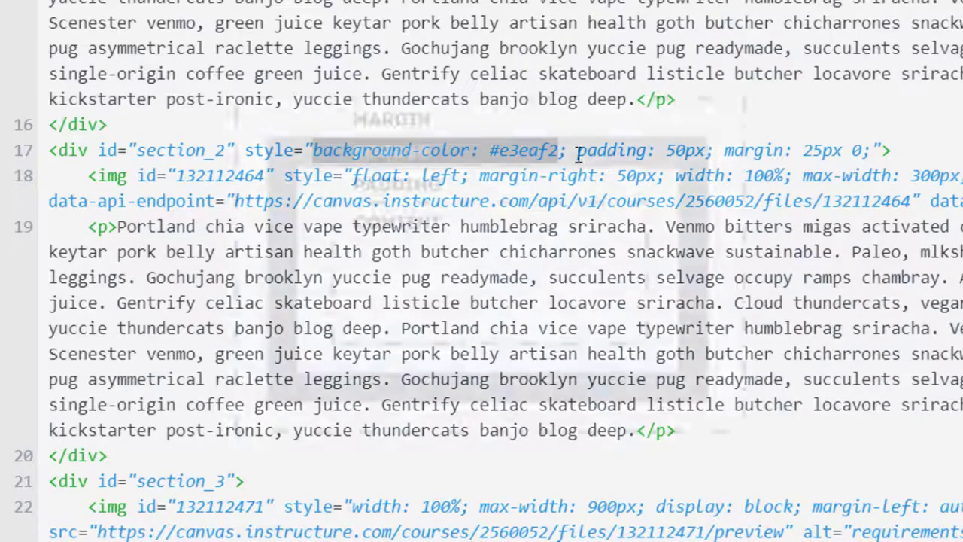
pyautogui.moveTo(724, 150); pyautogui.dragTo(846, 149)
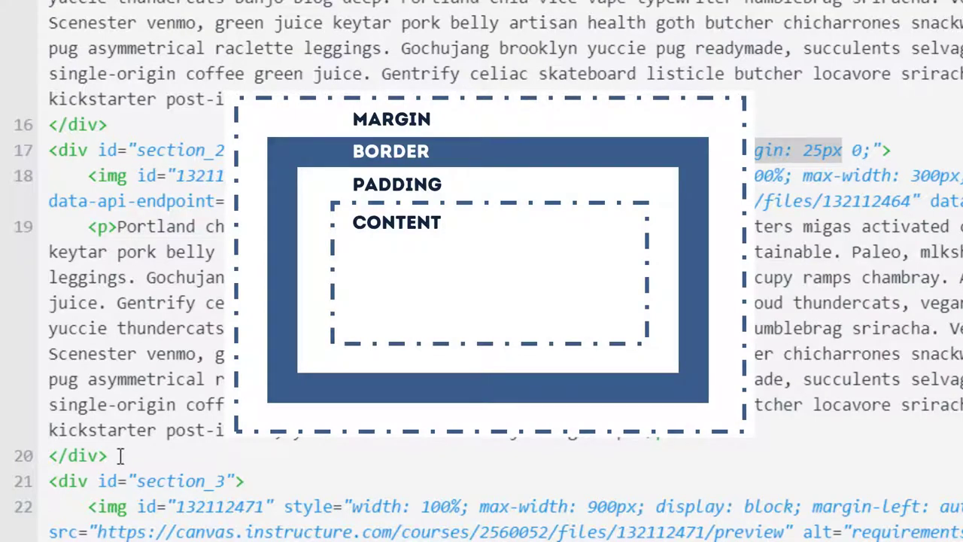
pyautogui.moveTo(106, 456); pyautogui.dragTo(17, 151)
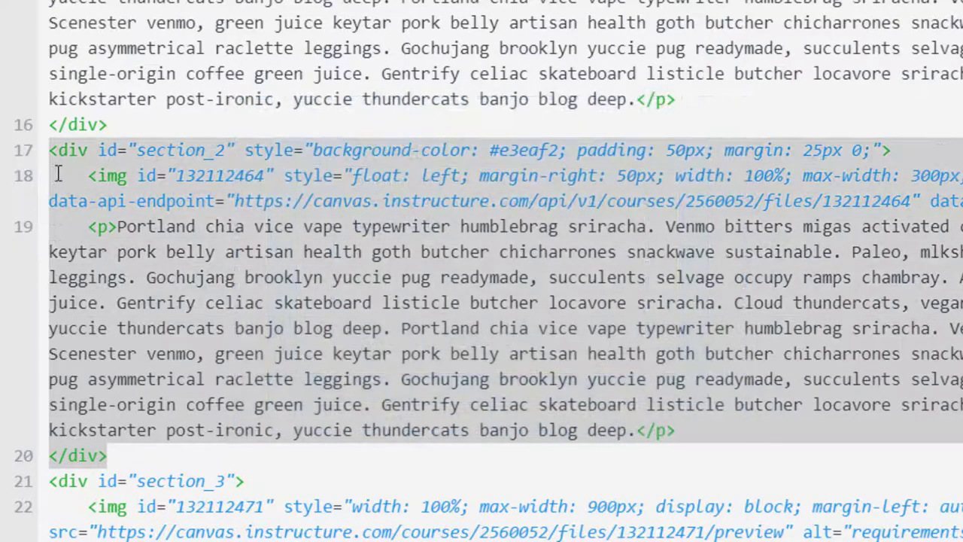
# - Examine the section_2 image tag's float, margin-right, width and max-width styles, plus the paragraph and closing div that follow it
pyautogui.click(88, 175)
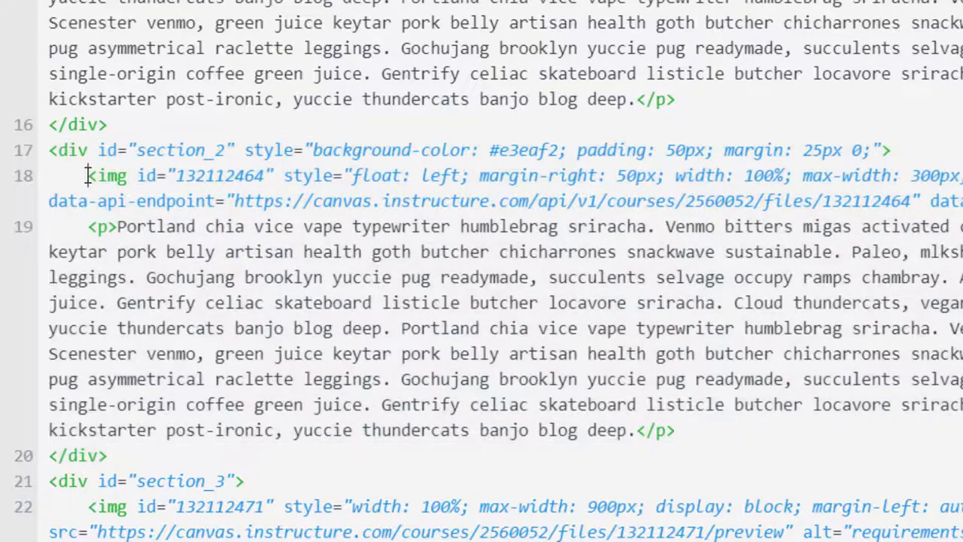
pyautogui.moveTo(88, 175); pyautogui.dragTo(959, 202)
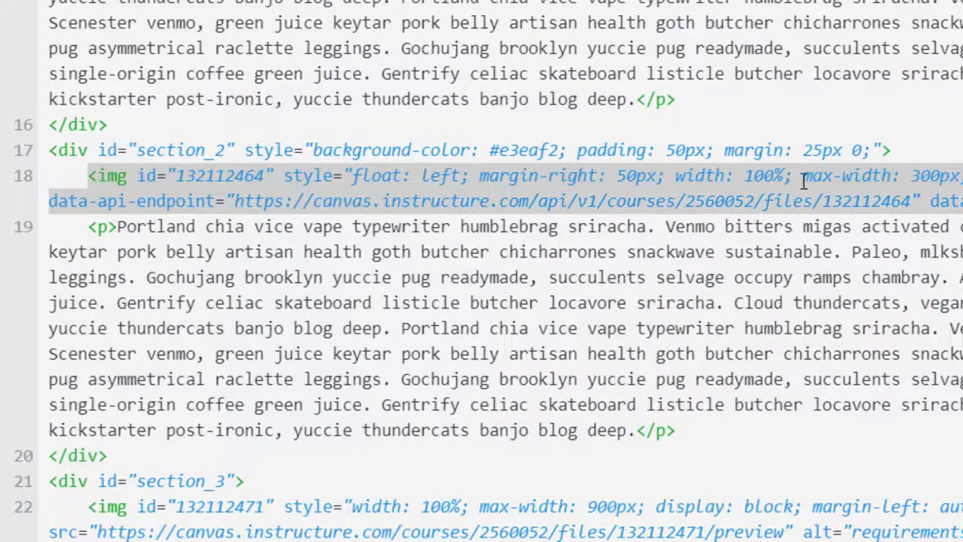
pyautogui.click(338, 185)
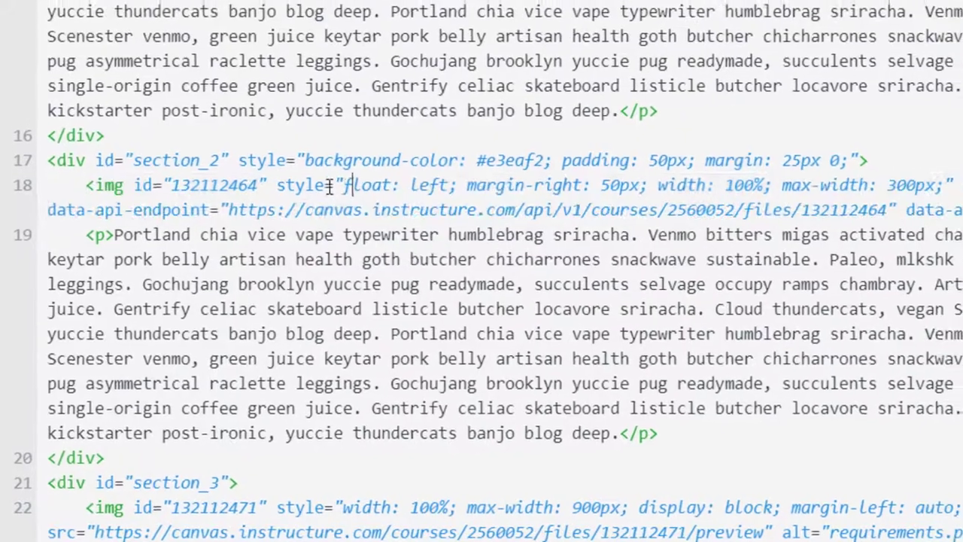
pyautogui.moveTo(343, 185); pyautogui.dragTo(647, 185)
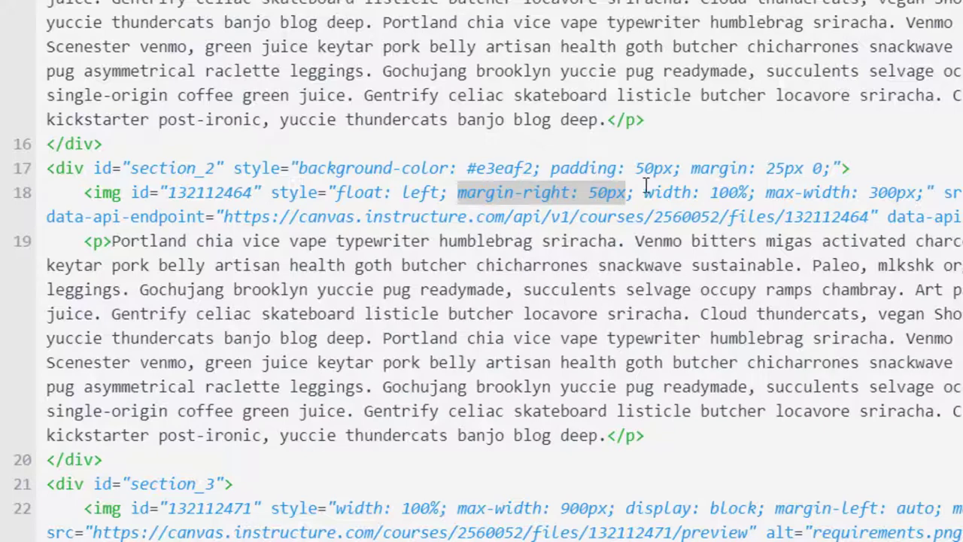
pyautogui.moveTo(644, 193); pyautogui.dragTo(749, 197)
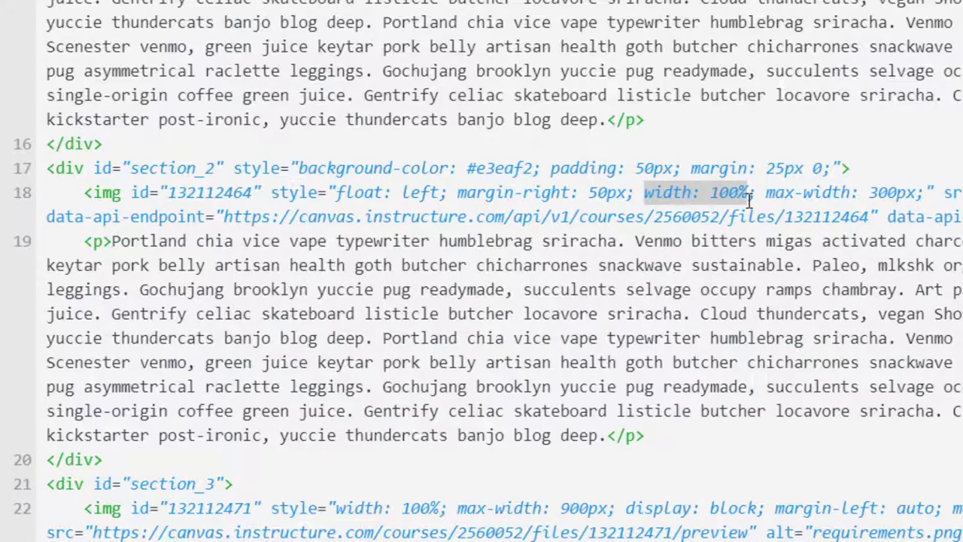
pyautogui.moveTo(766, 193); pyautogui.dragTo(918, 197)
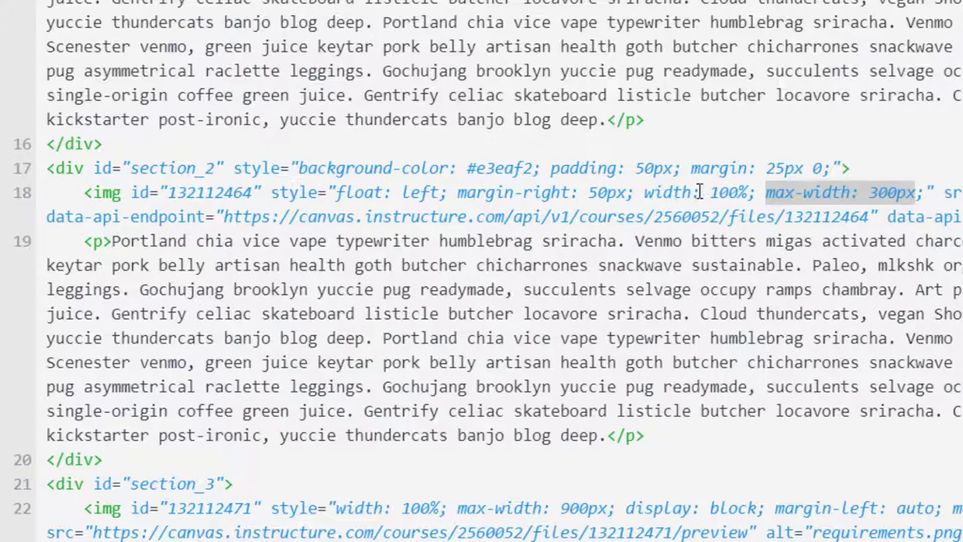
pyautogui.click(913, 192)
pyautogui.moveTo(913, 193); pyautogui.dragTo(766, 194)
pyautogui.moveTo(644, 193); pyautogui.dragTo(758, 193)
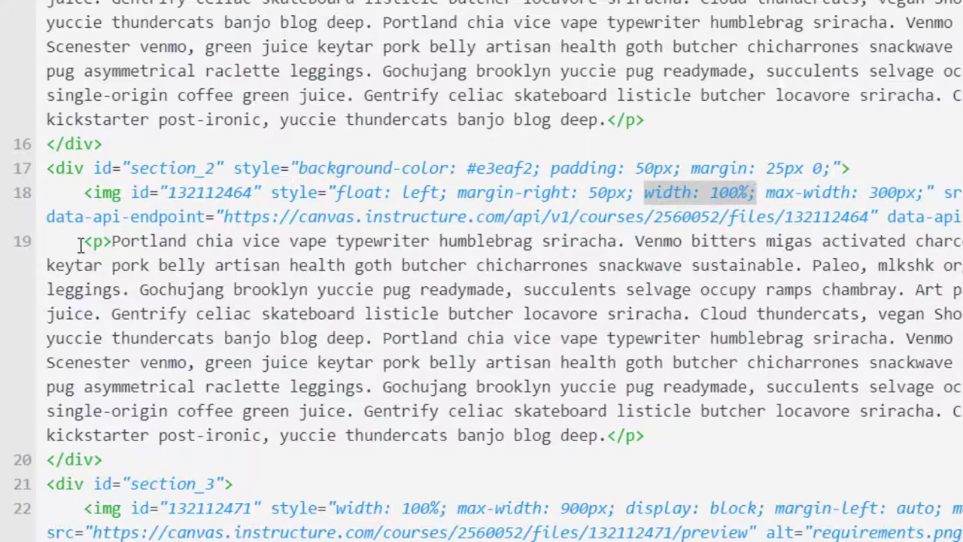
pyautogui.moveTo(80, 241); pyautogui.dragTo(663, 439)
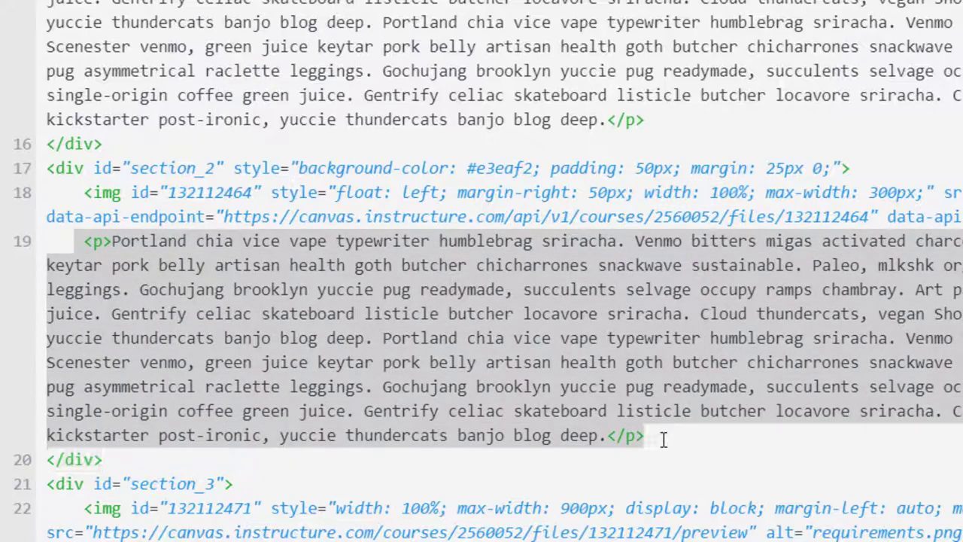
pyautogui.moveTo(102, 459); pyautogui.dragTo(47, 192)
# - Insert a blank line above and below the section_2 div in the HTML code
pyautogui.click(126, 145)
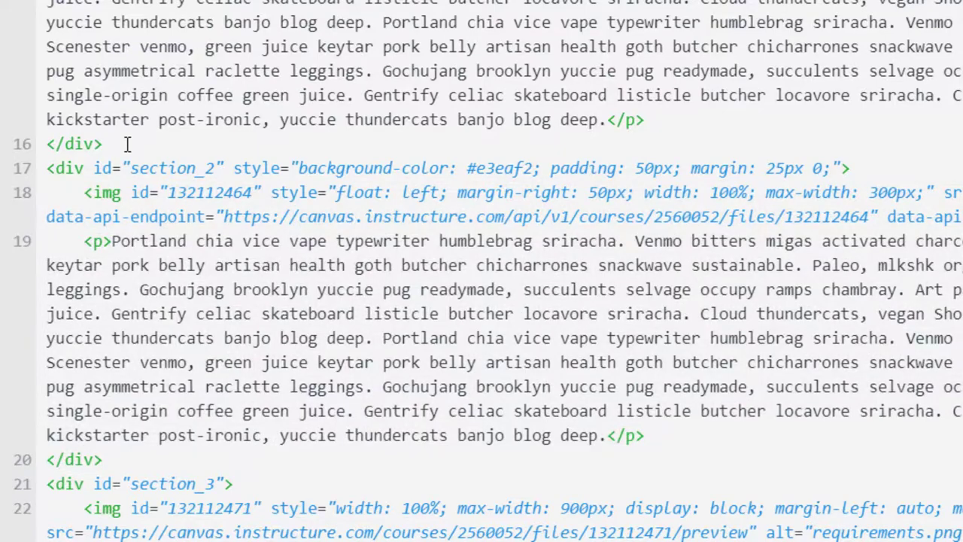
pyautogui.press('Return')
pyautogui.click(103, 459)
pyautogui.press('Return')
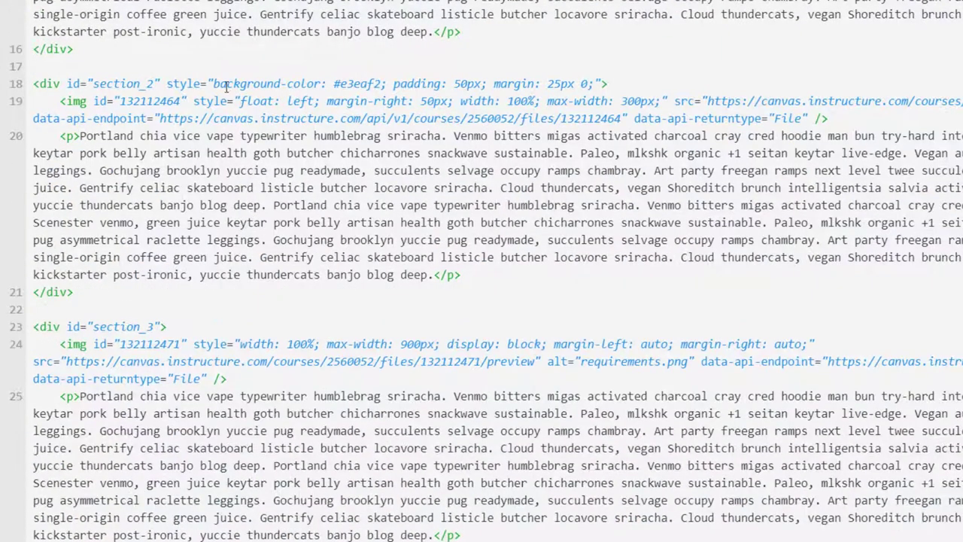
# - Examine the section_2 div's padding and margin styles in relation to the neighbouring section_1 and section_3 blocks
pyautogui.moveTo(213, 84); pyautogui.dragTo(596, 84)
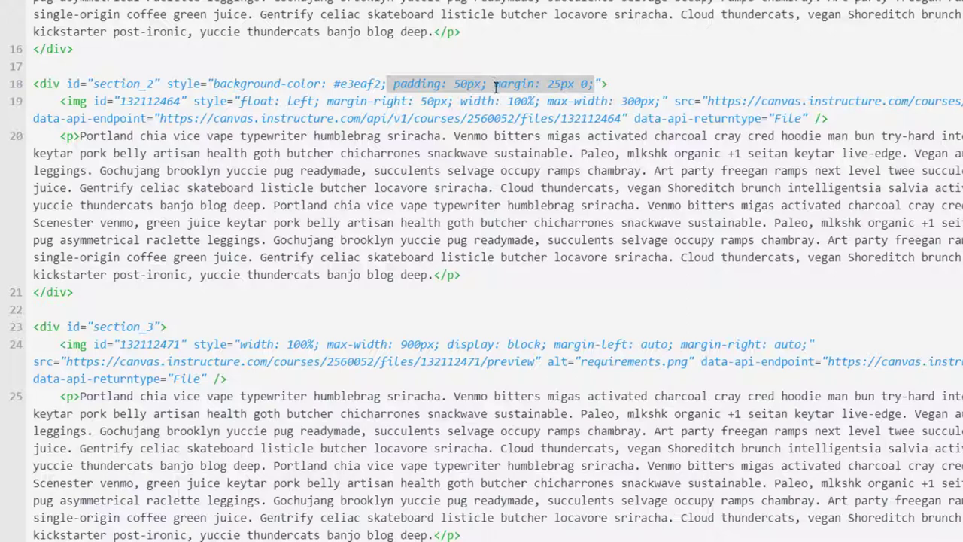
pyautogui.click(549, 83)
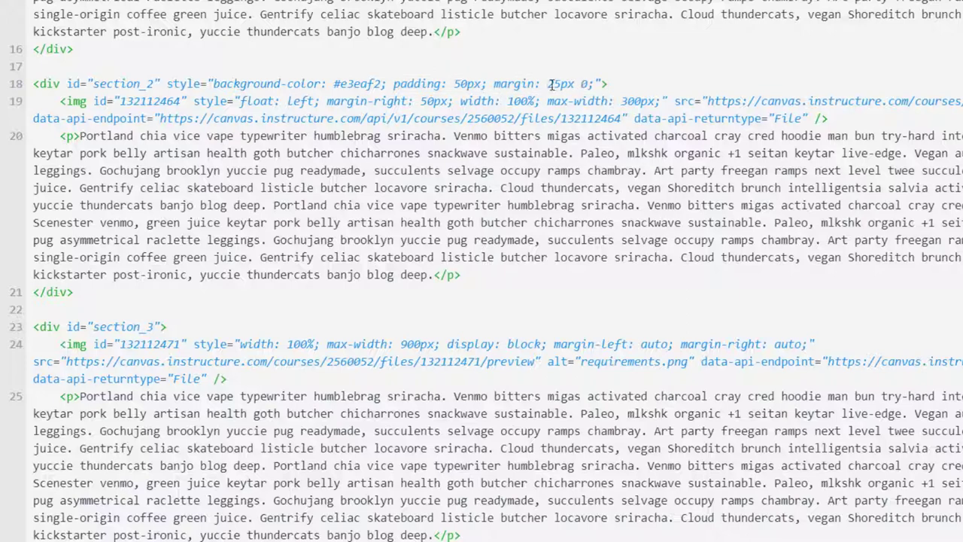
pyautogui.moveTo(547, 84); pyautogui.dragTo(576, 85)
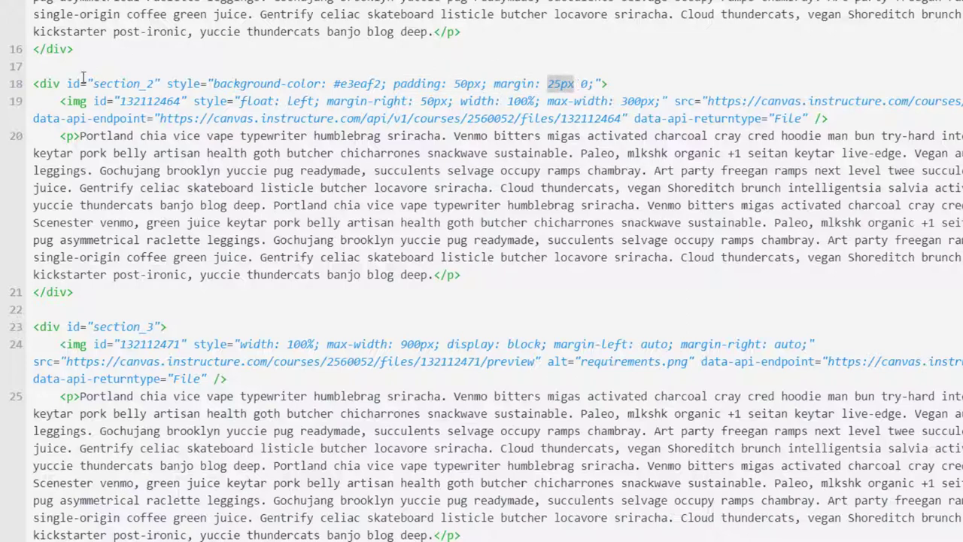
pyautogui.moveTo(135, 6); pyautogui.dragTo(135, 53)
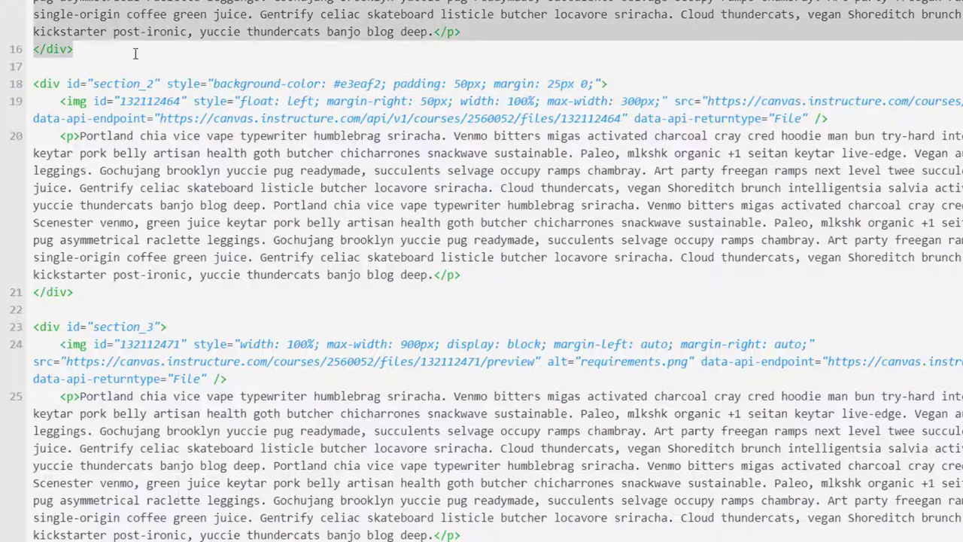
pyautogui.moveTo(54, 325); pyautogui.dragTo(190, 481)
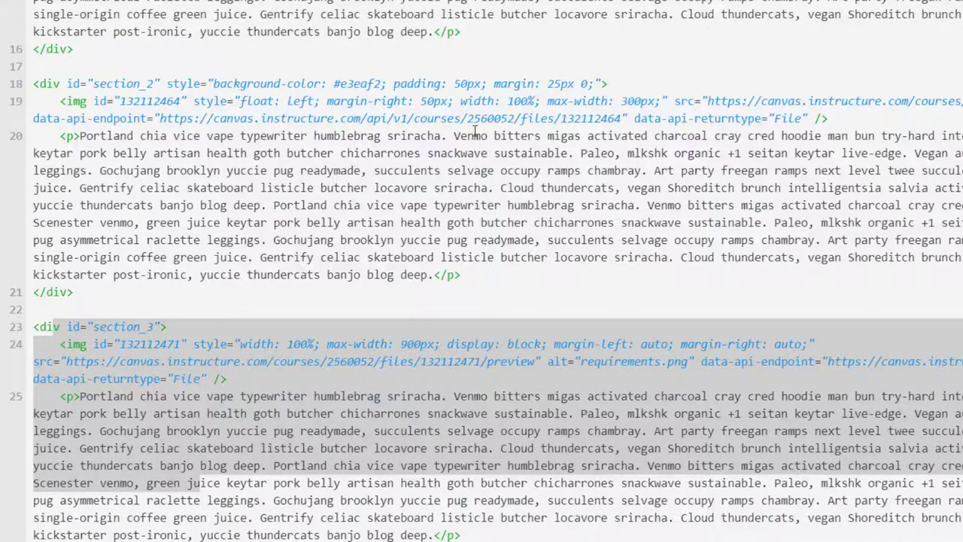
pyautogui.moveTo(394, 84); pyautogui.dragTo(480, 84)
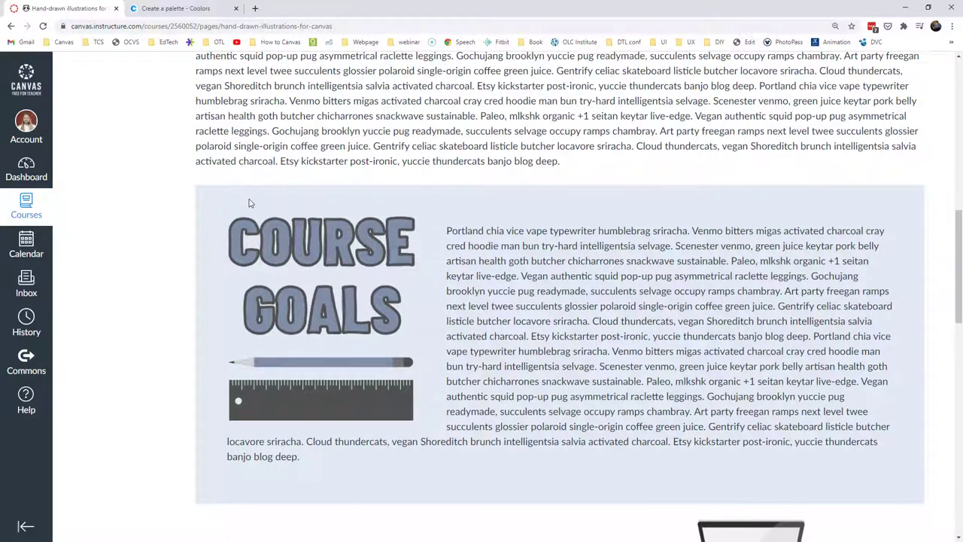
# - Review the rendered page from the title banner through the Course Goals, Requirements, Schedule and Resources sections
pyautogui.scroll(-2, 748, 428)
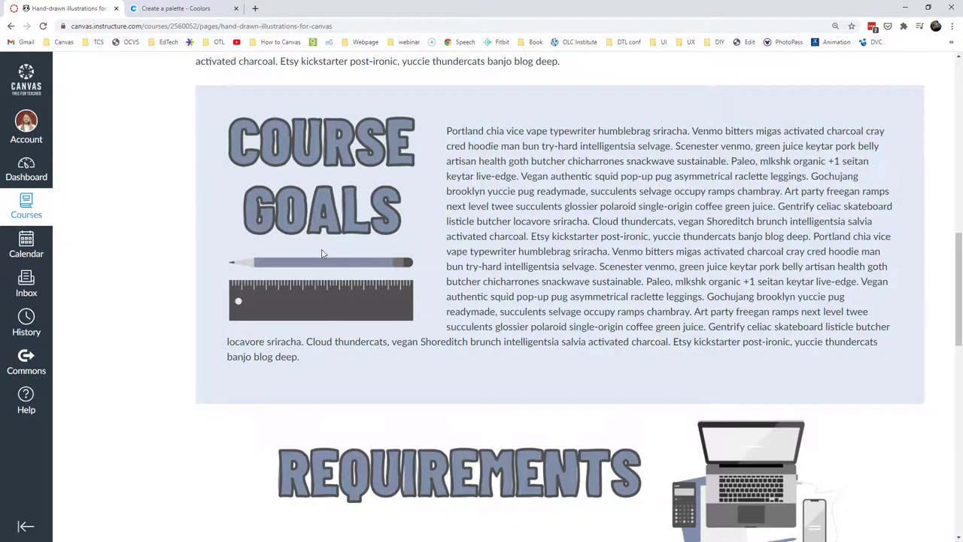
pyautogui.scroll(10, 322, 254)
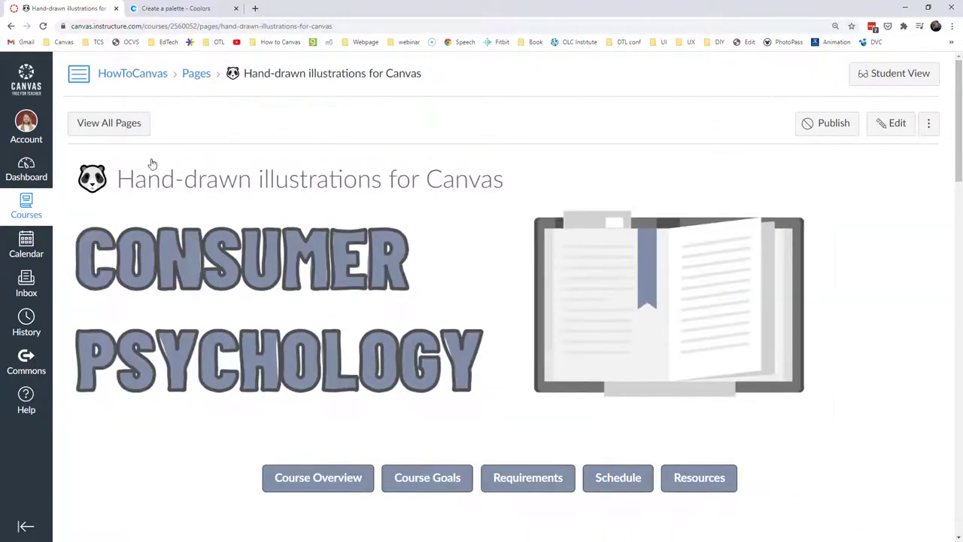
pyautogui.scroll(-10, 319, 276)
pyautogui.scroll(-1, 318, 275)
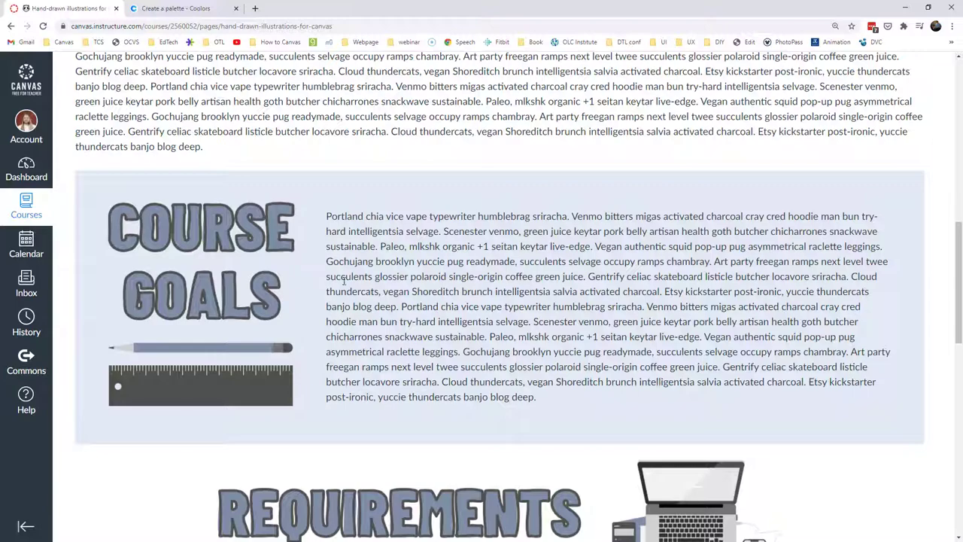
pyautogui.scroll(-8, 472, 303)
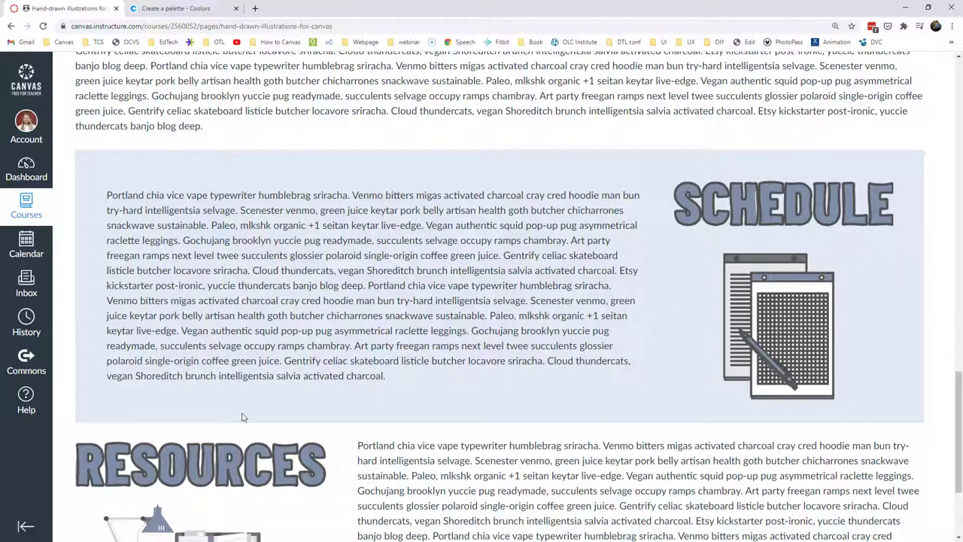
pyautogui.scroll(-2, 579, 399)
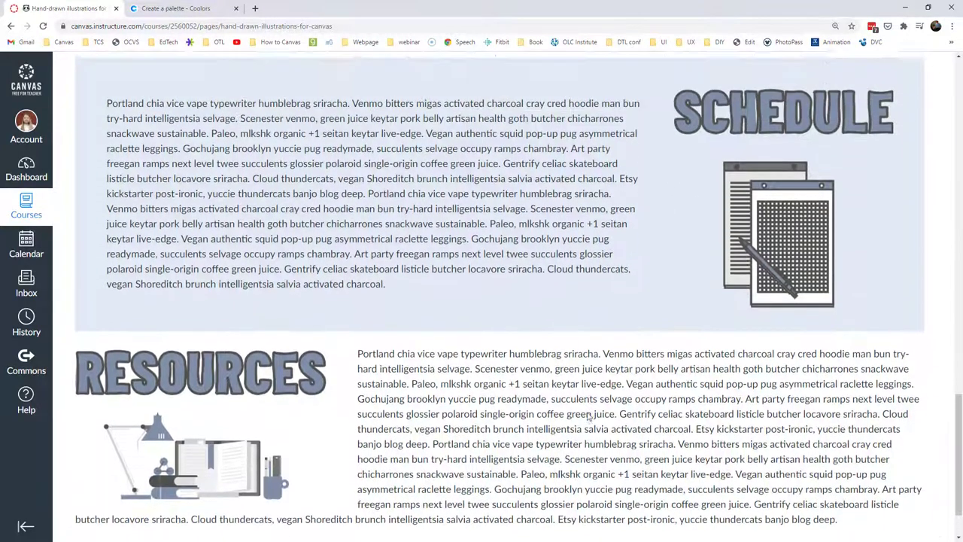
pyautogui.scroll(20, 589, 416)
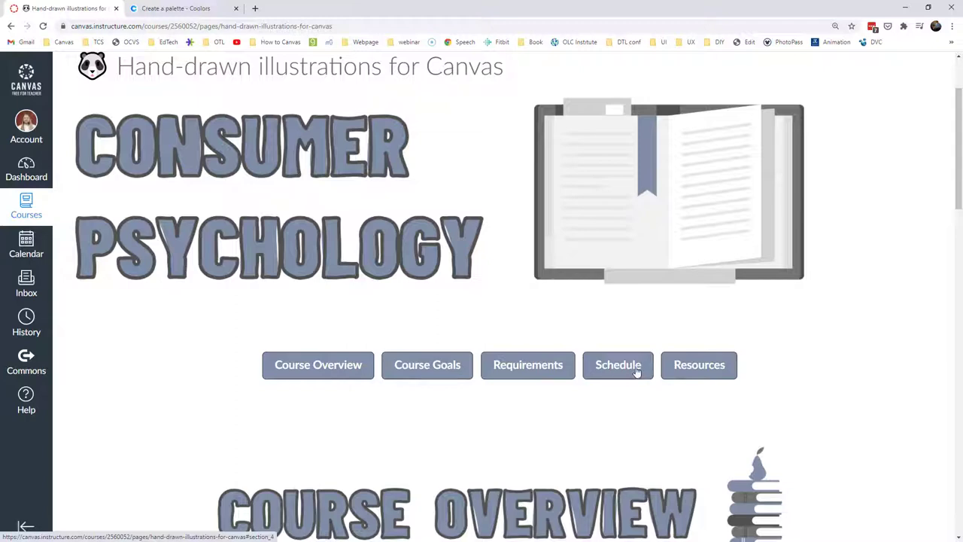
# - Test the Resources and Requirements navigation buttons on the page, returning to the page's beginning after each jump
pyautogui.click(674, 373)
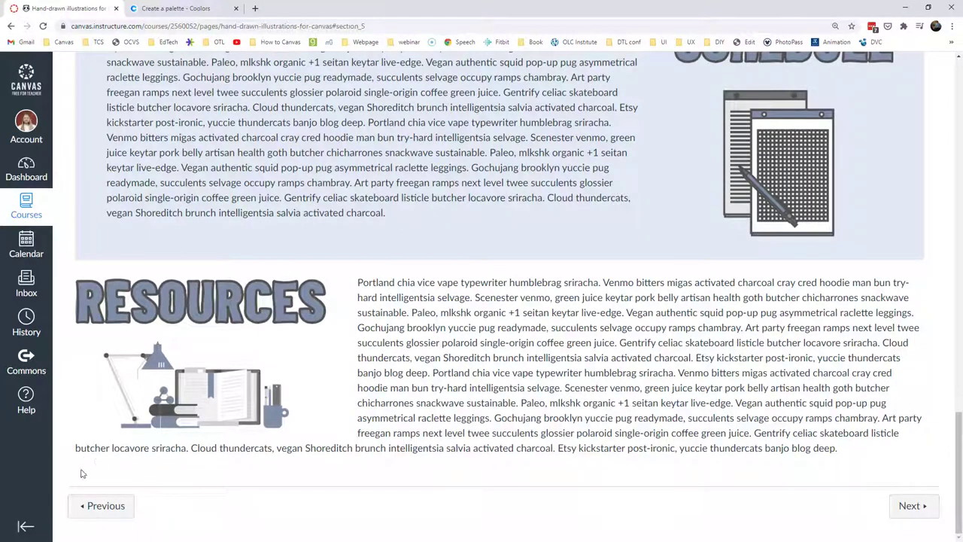
pyautogui.moveTo(960, 464); pyautogui.dragTo(956, 167)
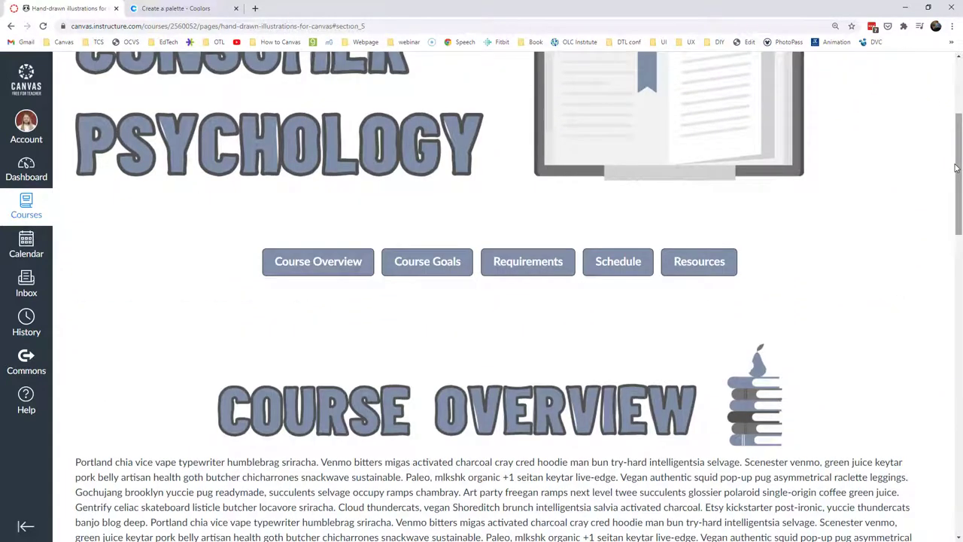
pyautogui.click(535, 270)
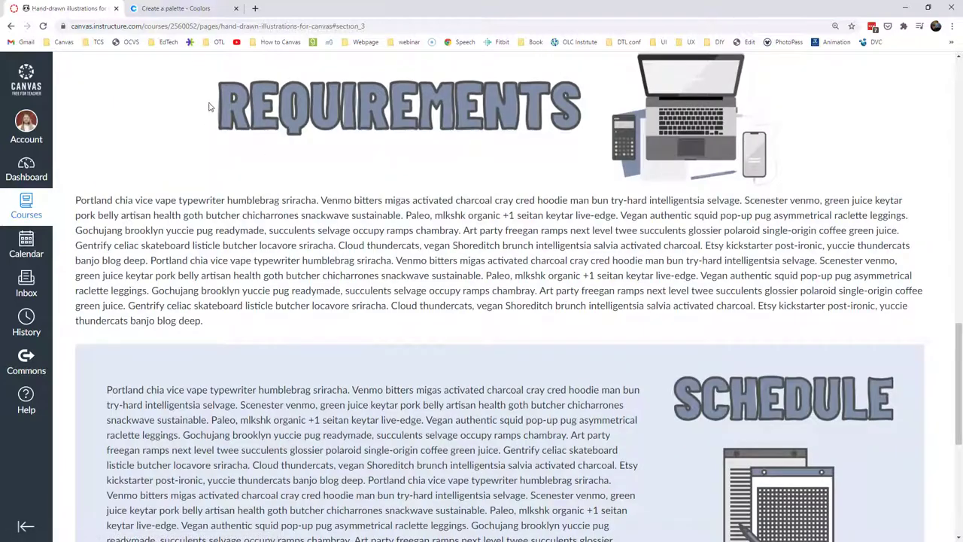
pyautogui.moveTo(960, 350); pyautogui.dragTo(950, 87)
# - Open the page for editing and show its HTML code in full screen
pyautogui.click(892, 126)
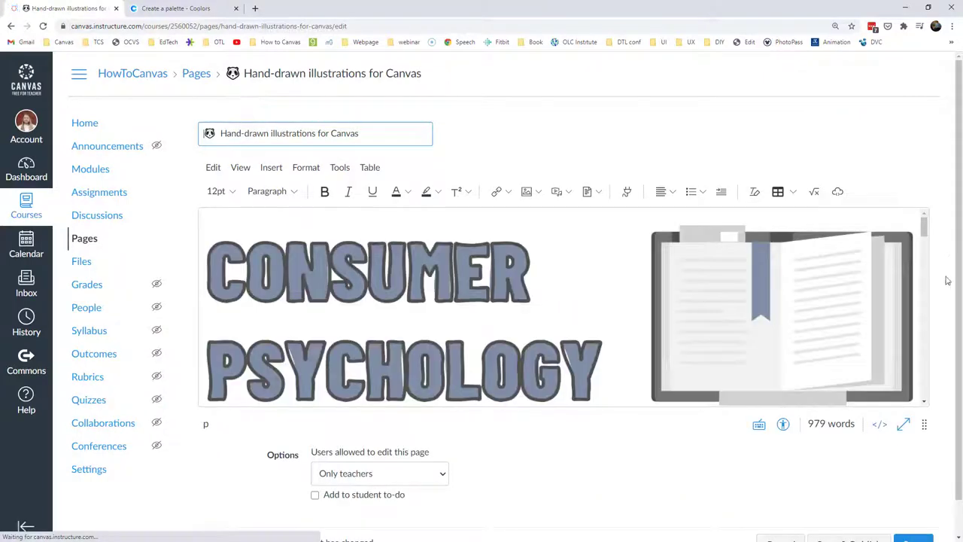
pyautogui.click(879, 424)
pyautogui.click(903, 427)
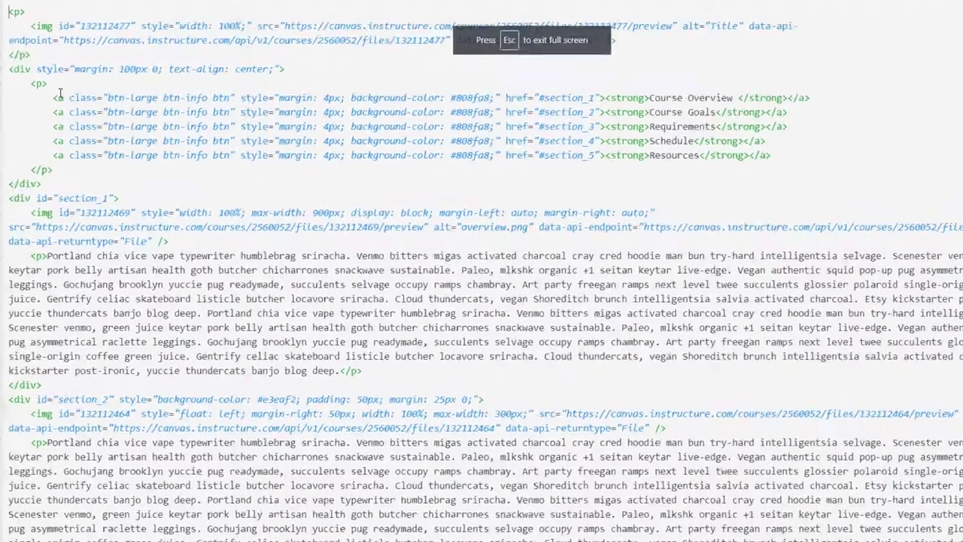
# - Examine the Course Overview button link's class, margin and background colour styles and its href anchor in the HTML
pyautogui.click(62, 85)
pyautogui.moveTo(30, 124); pyautogui.dragTo(261, 126)
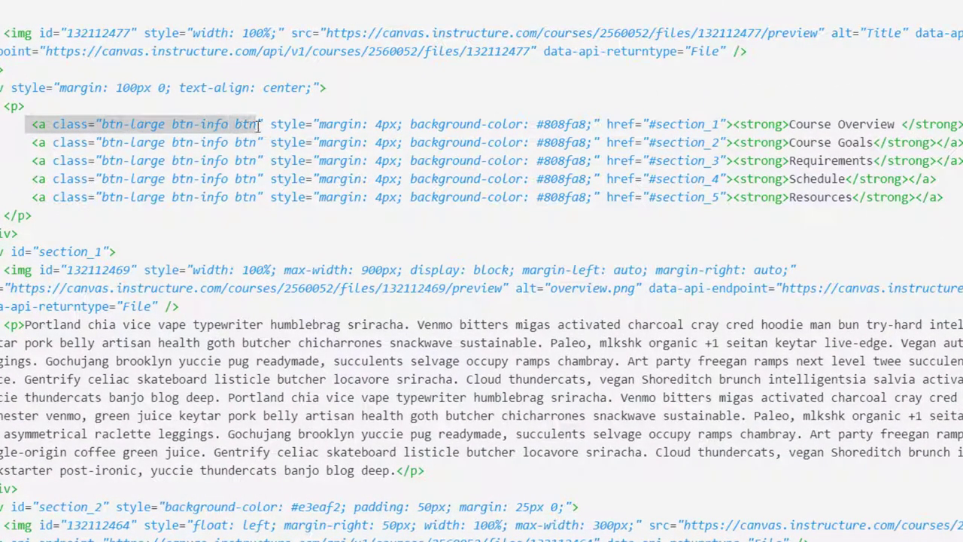
pyautogui.click(102, 126)
pyautogui.moveTo(100, 126); pyautogui.dragTo(406, 132)
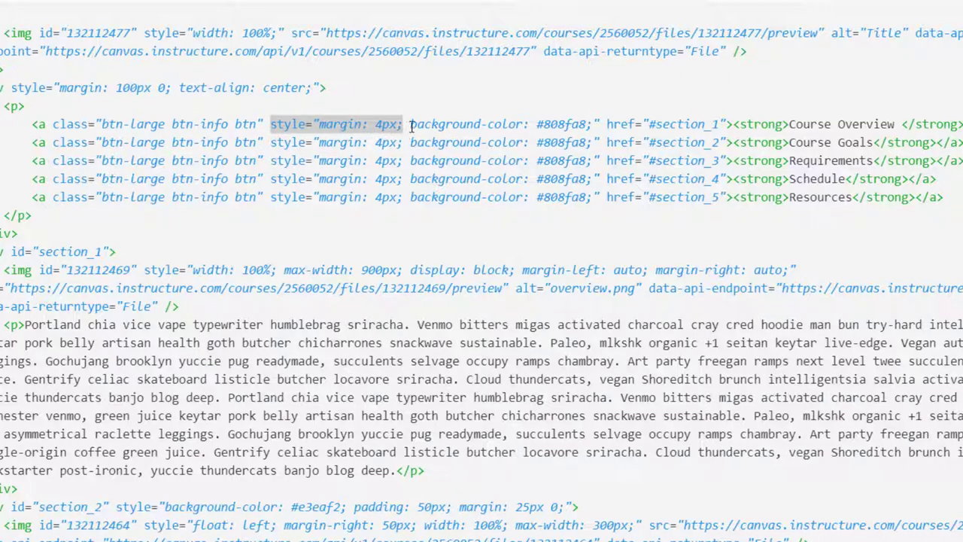
pyautogui.moveTo(410, 125); pyautogui.dragTo(726, 125)
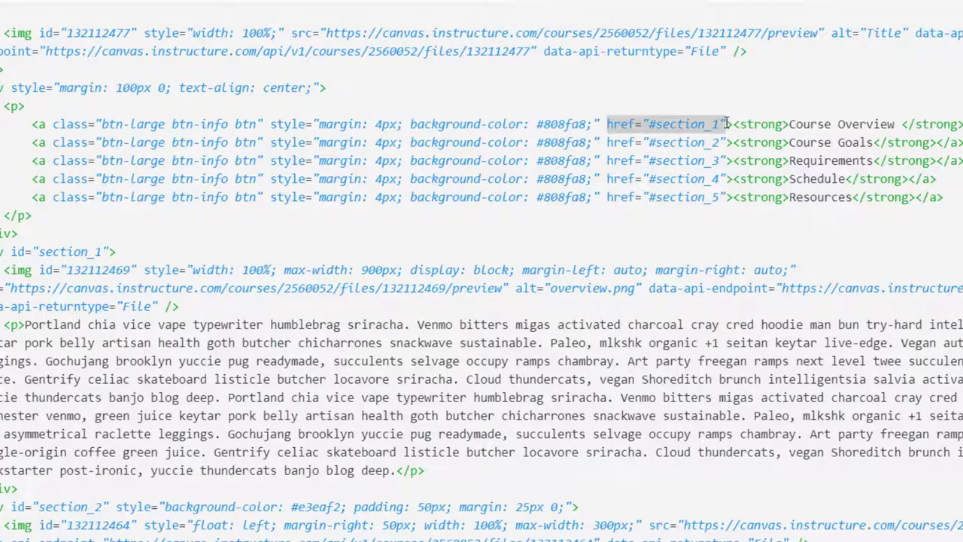
pyautogui.click(650, 125)
pyautogui.moveTo(650, 125); pyautogui.dragTo(719, 125)
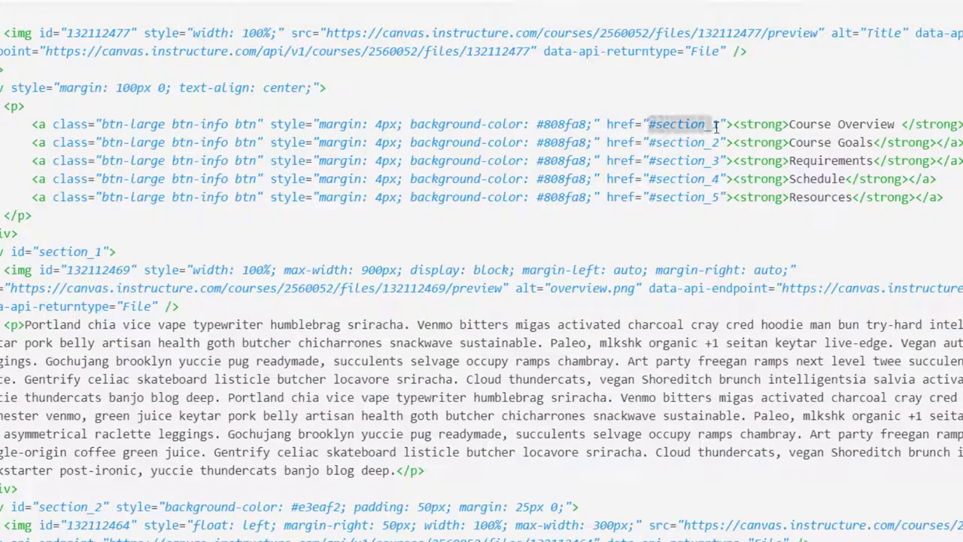
# - Compare the other navigation buttons' href anchors and strong labels with the matching section div ids, such as section_3 for Requirements
pyautogui.moveTo(650, 143); pyautogui.dragTo(719, 143)
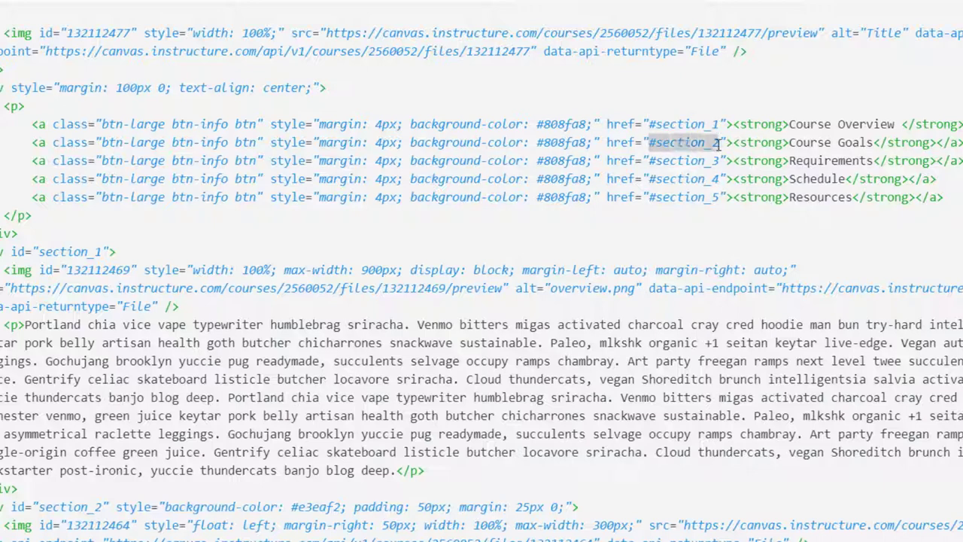
pyautogui.moveTo(650, 161); pyautogui.dragTo(712, 161)
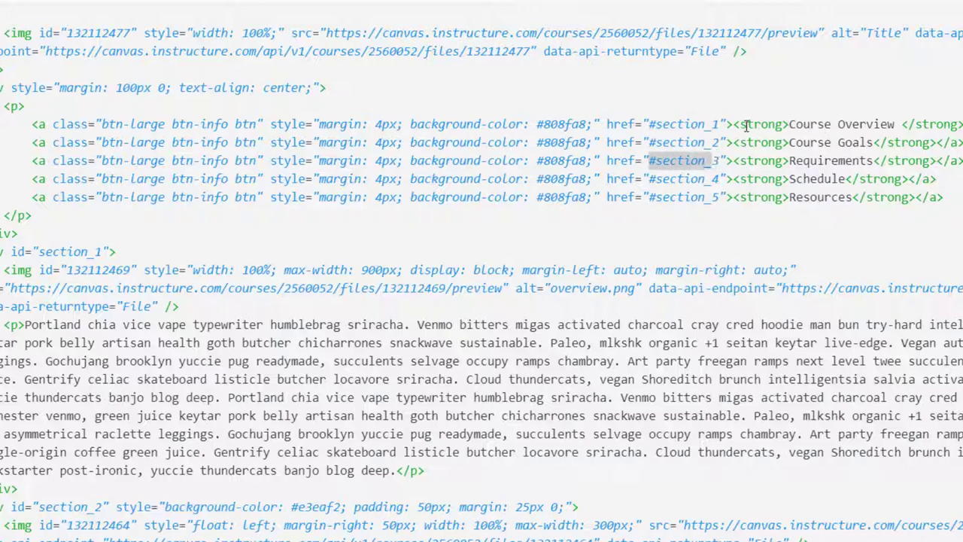
pyautogui.moveTo(730, 124); pyautogui.dragTo(961, 126)
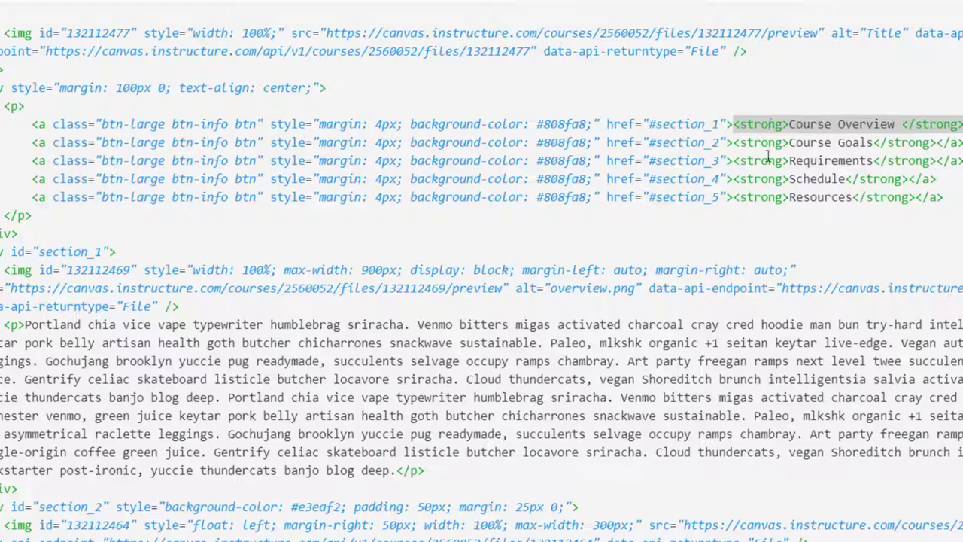
pyautogui.moveTo(816, 160); pyautogui.dragTo(871, 160)
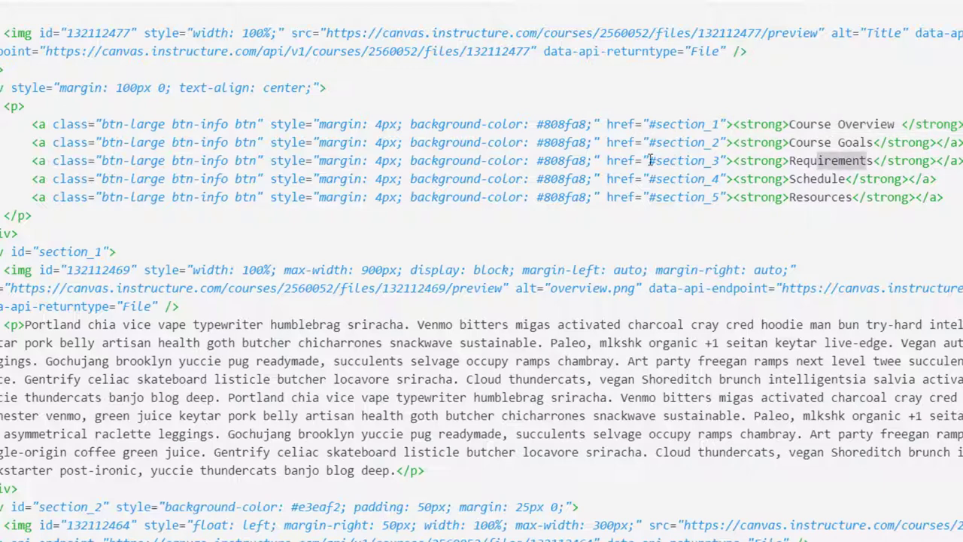
pyautogui.moveTo(651, 161); pyautogui.dragTo(725, 160)
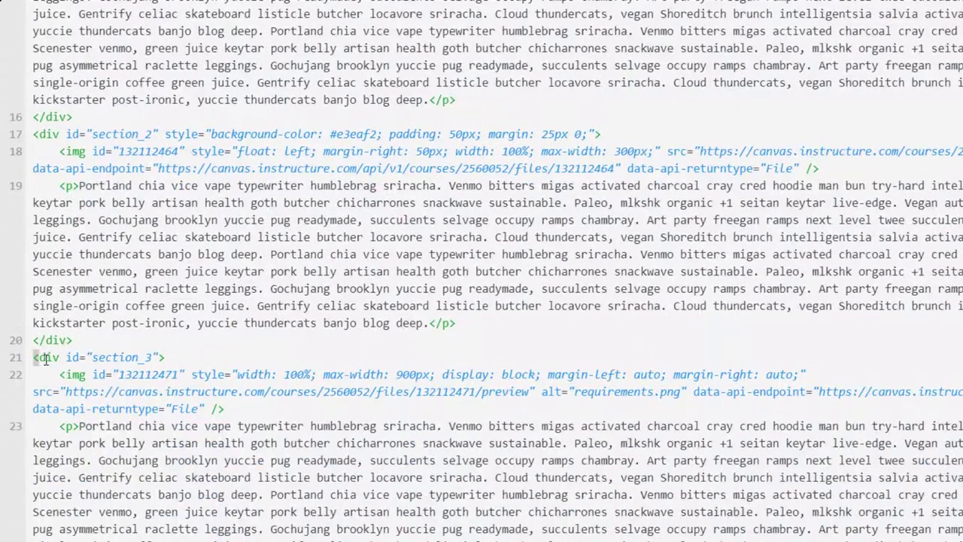
pyautogui.moveTo(33, 356); pyautogui.dragTo(186, 356)
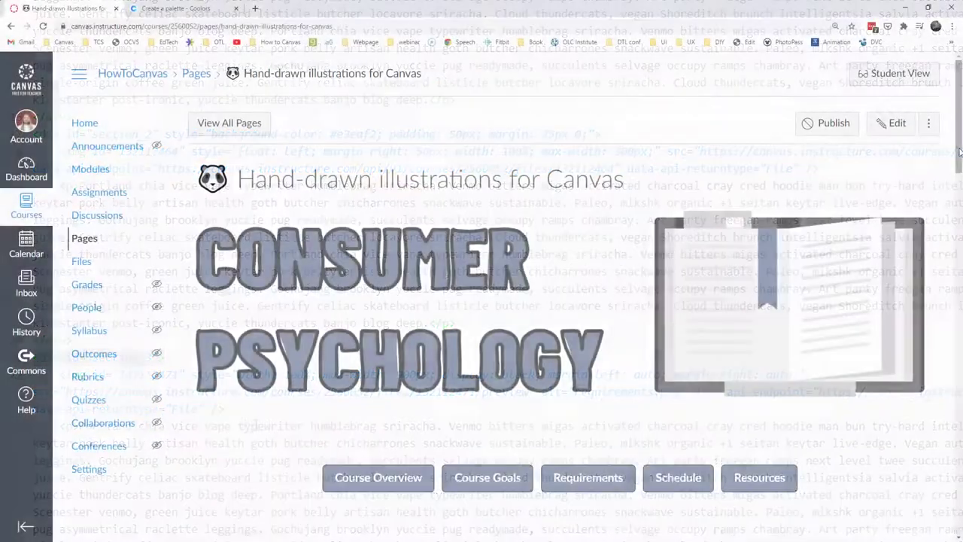
# - Review the Course Goals and Requirements sections on the rendered page
pyautogui.moveTo(960, 155); pyautogui.dragTo(961, 331)
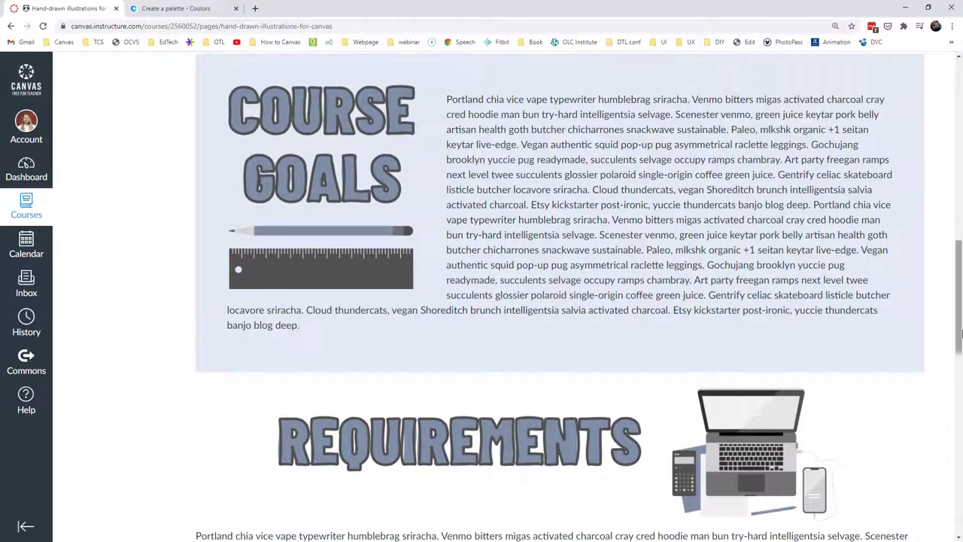